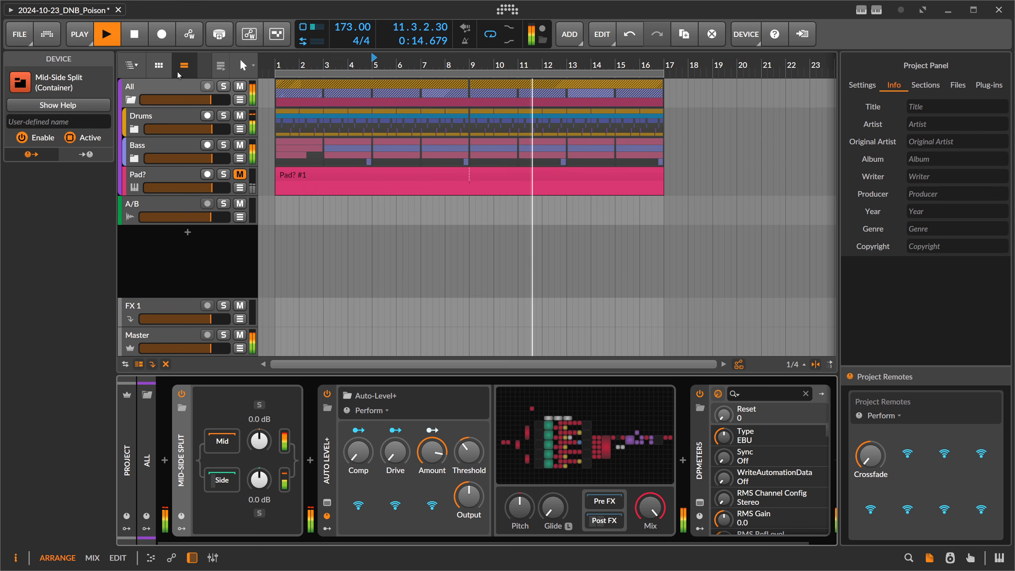
Stop playback and examine the Drums, Bass, Pad?, All and Master tracks, folding and unfolding the All group.
{"action": "left_click", "coordinate": [136, 38]}
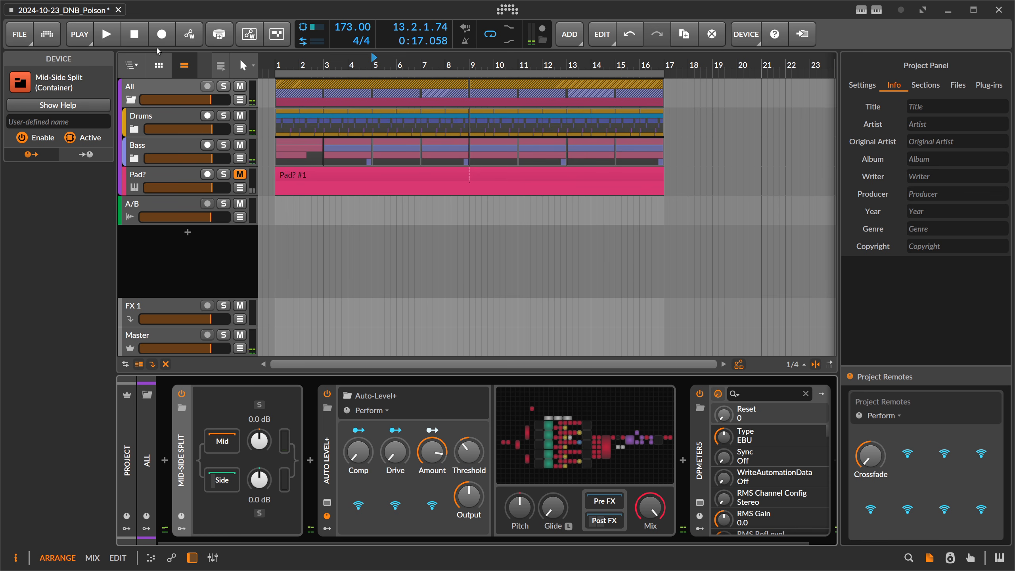
{"action": "left_click", "coordinate": [171, 122]}
{"action": "left_click", "coordinate": [175, 150]}
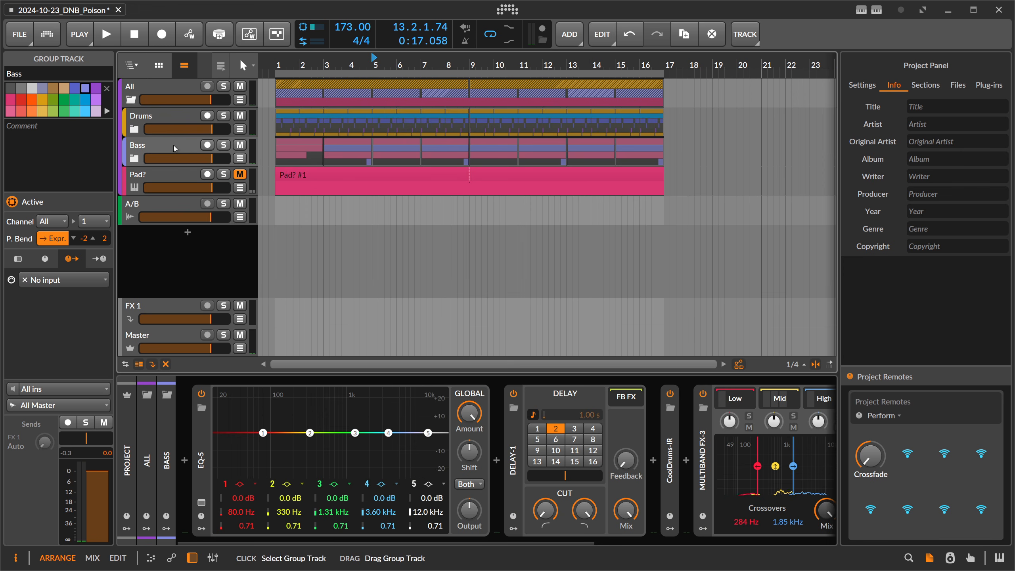
{"action": "left_click", "coordinate": [179, 175]}
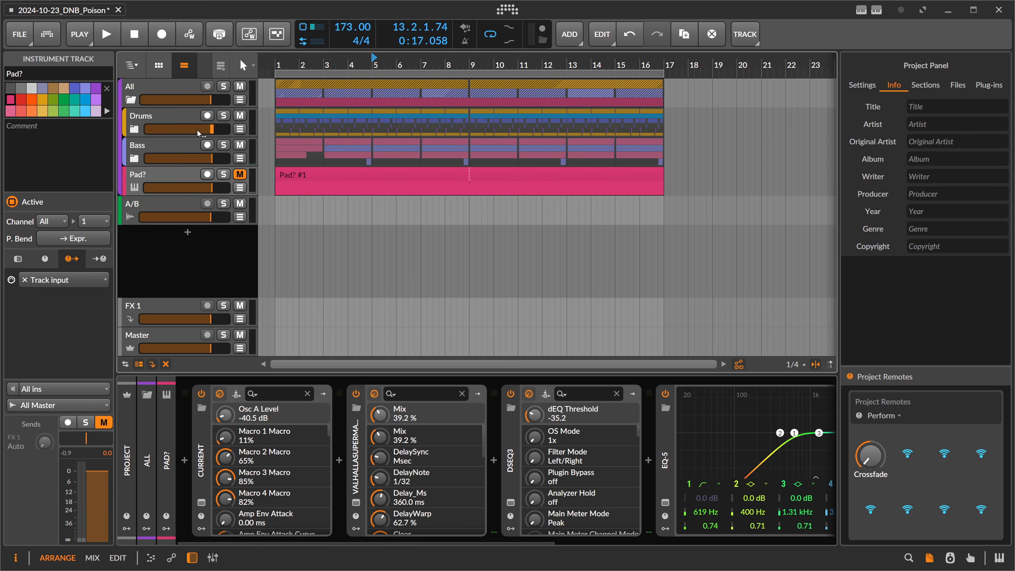
{"action": "left_click", "coordinate": [184, 90]}
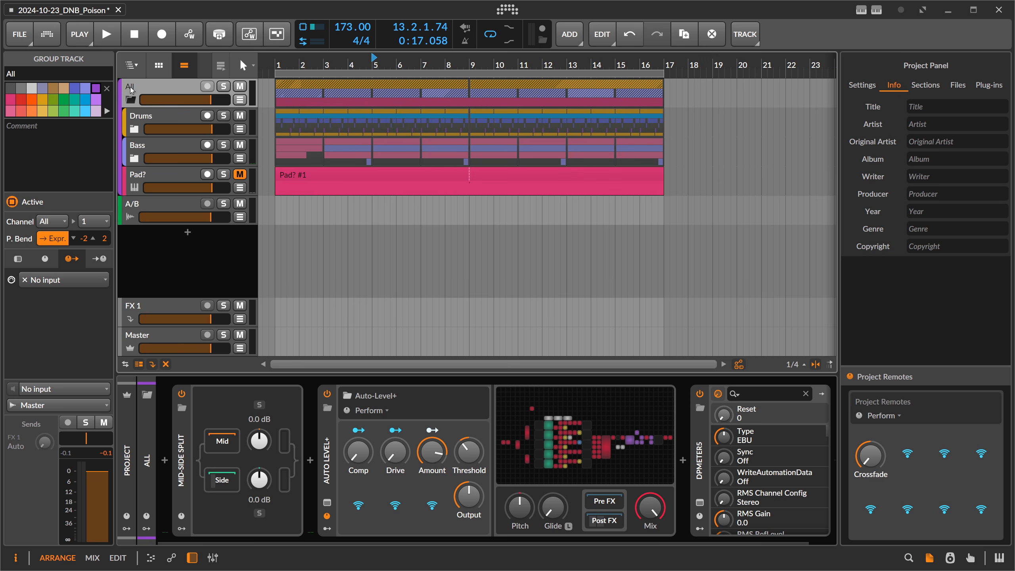
{"action": "left_click", "coordinate": [132, 99]}
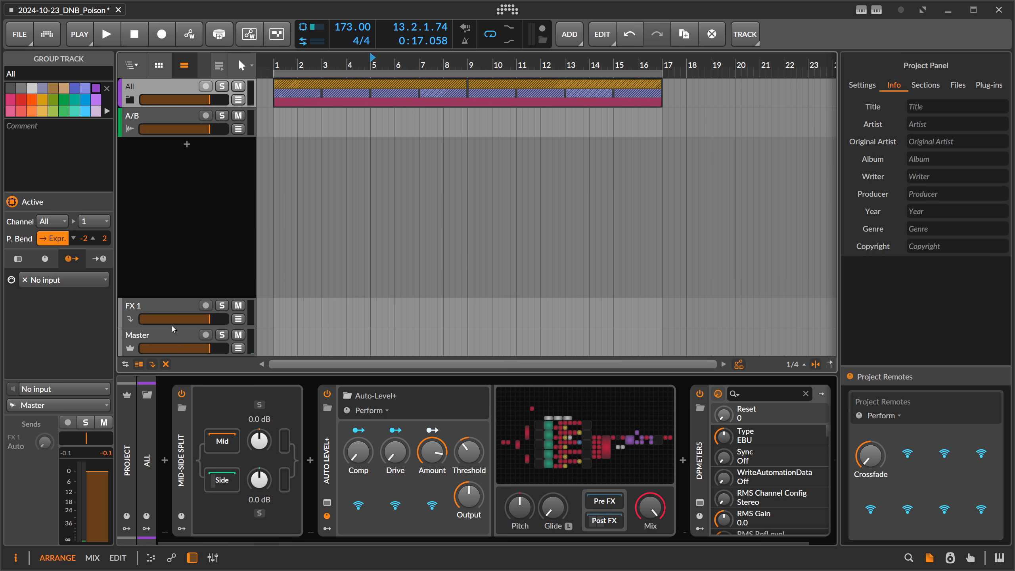
{"action": "left_click", "coordinate": [187, 335]}
{"action": "left_click", "coordinate": [146, 92]}
{"action": "left_click", "coordinate": [131, 99]}
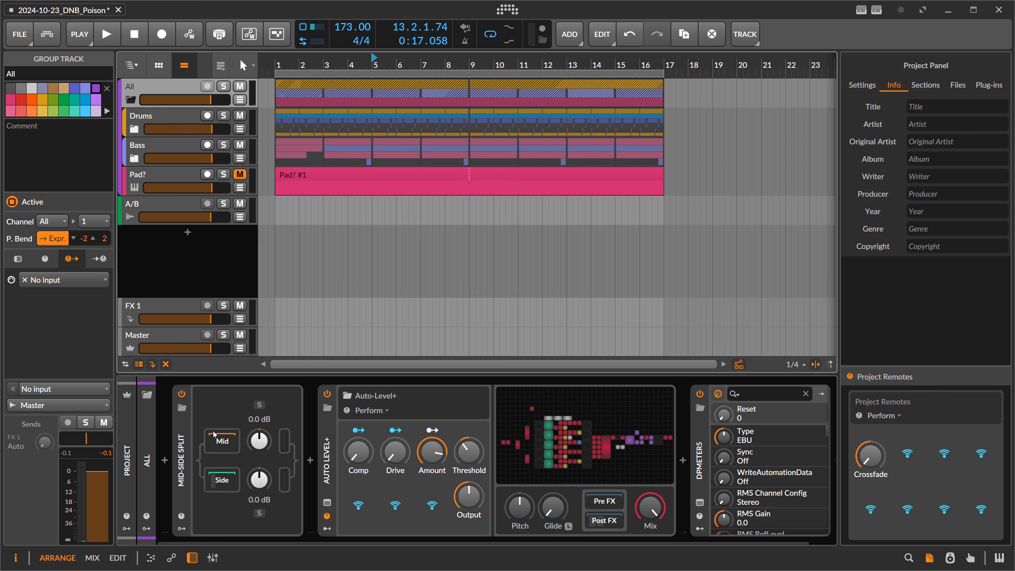
Insert a Freq Shifter+ device at the start of the All group's device chain, before Mid-Side Split.
{"action": "left_click", "coordinate": [168, 459]}
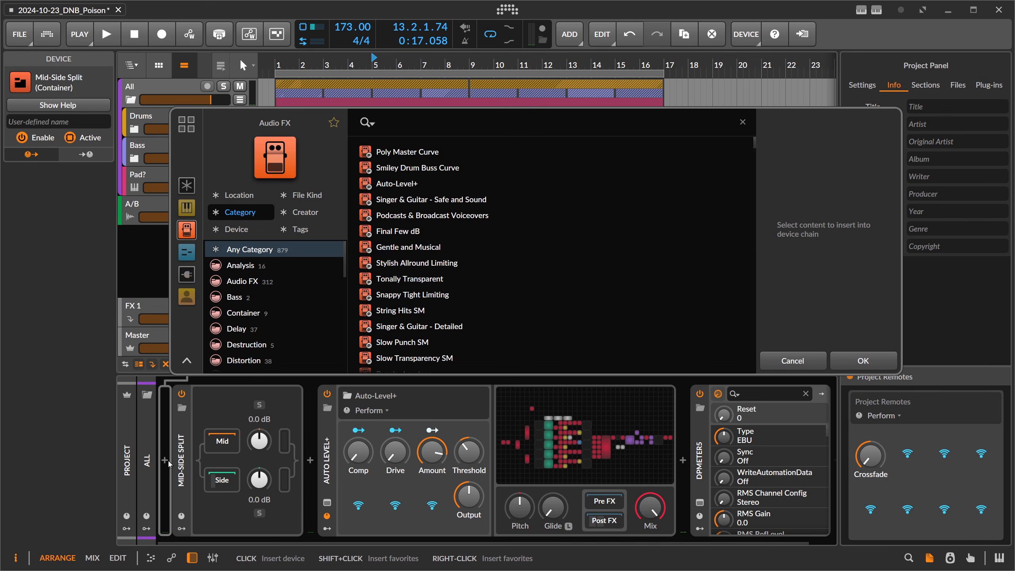
{"action": "type", "text": "freq"}
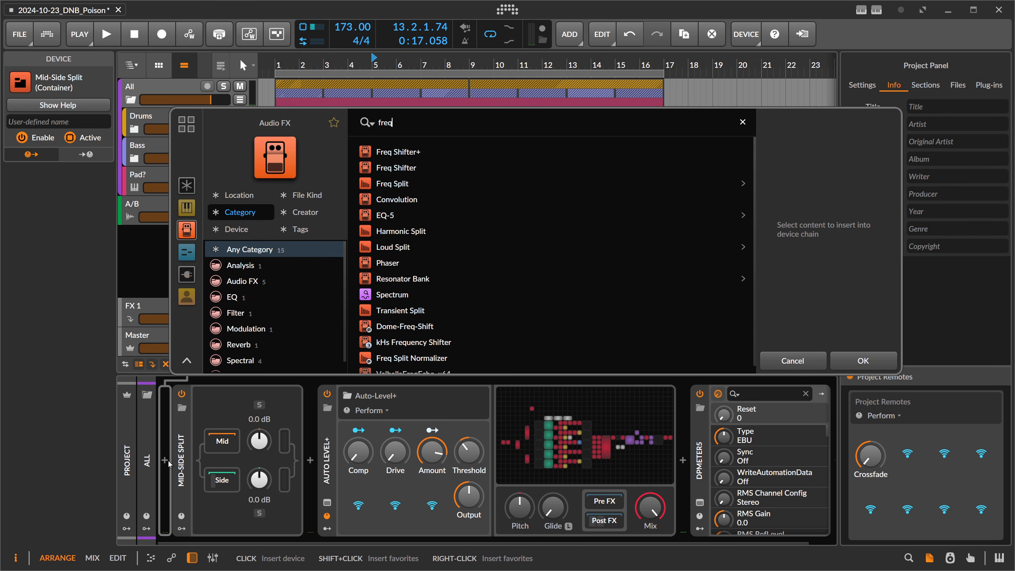
{"action": "key", "text": "Return"}
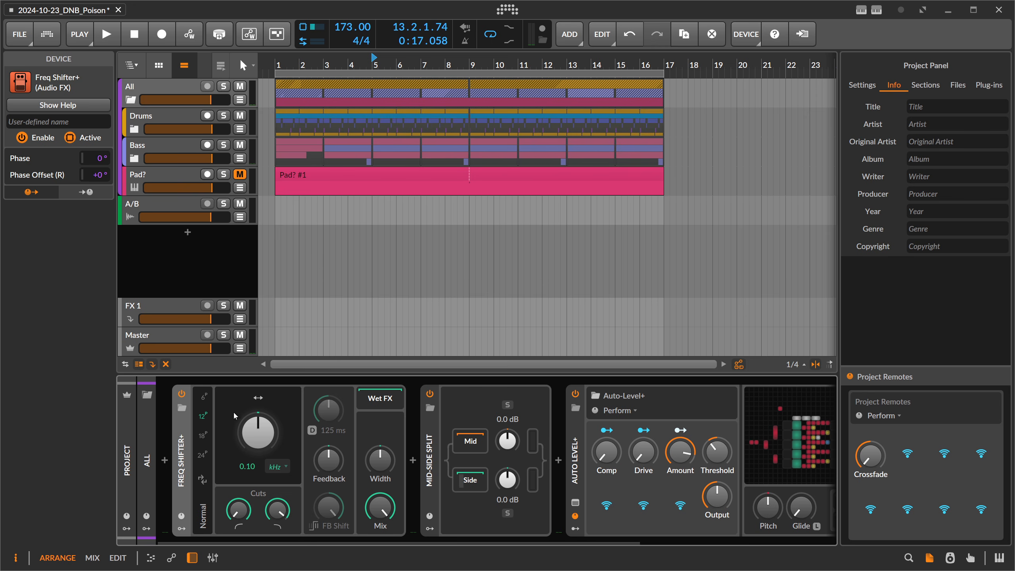
Switch the Freq Shifter+ range unit to bars and set the frequency shift range to 8.
{"action": "left_click", "coordinate": [278, 466]}
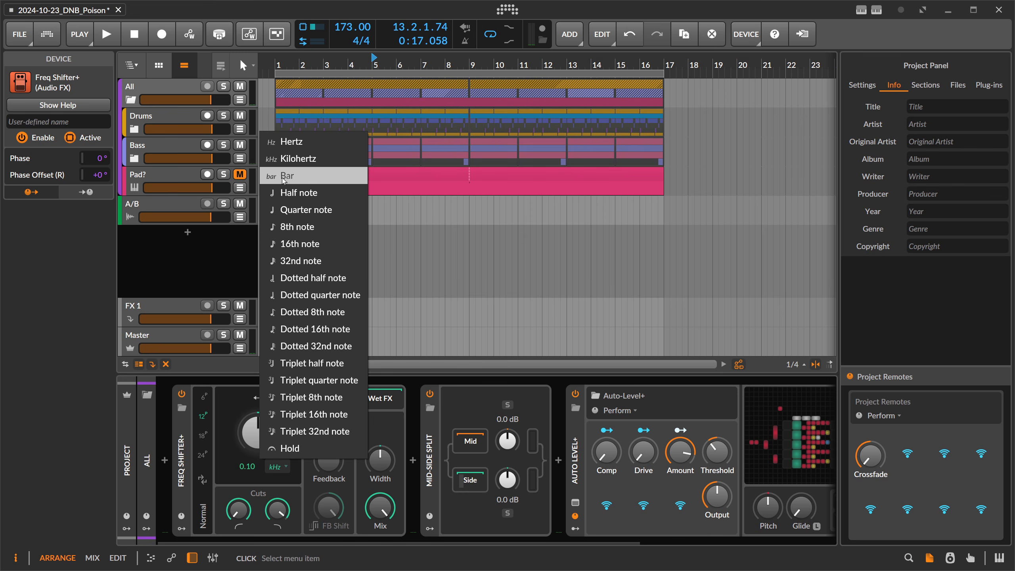
{"action": "left_click", "coordinate": [294, 181]}
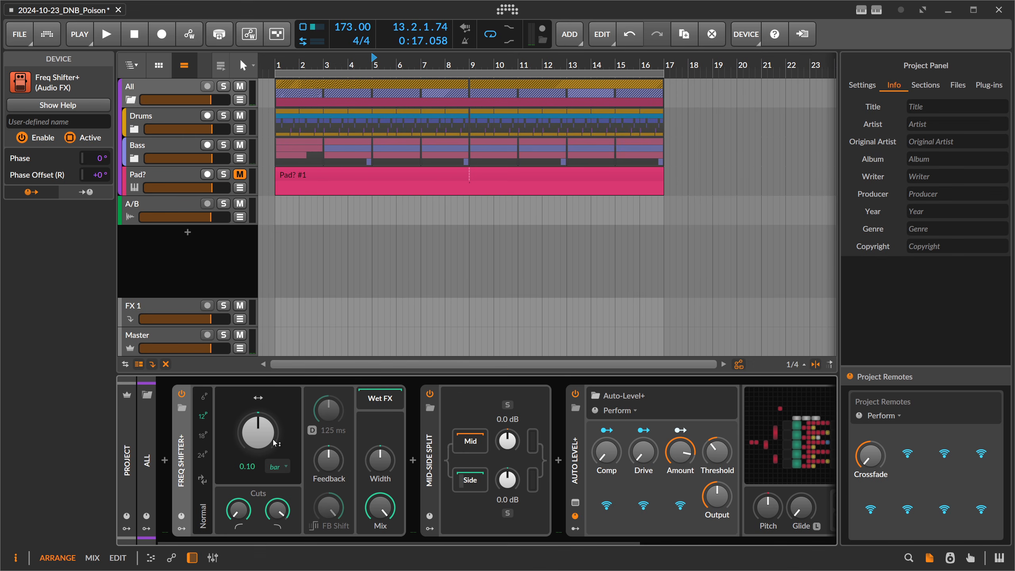
{"action": "double_click", "coordinate": [255, 467]}
{"action": "type", "text": "8"}
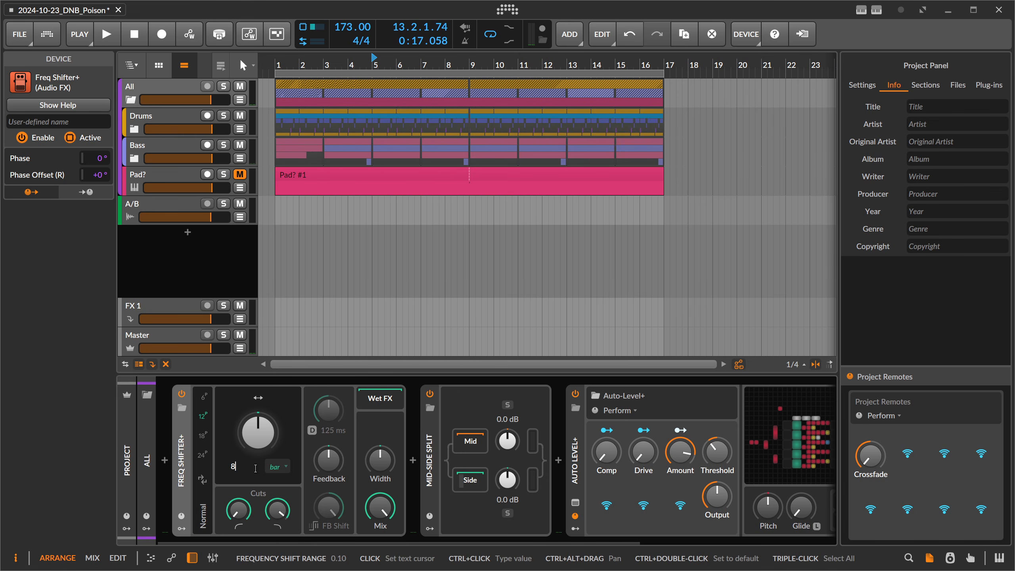
{"action": "key", "text": "Return"}
{"action": "key", "text": "Return"}
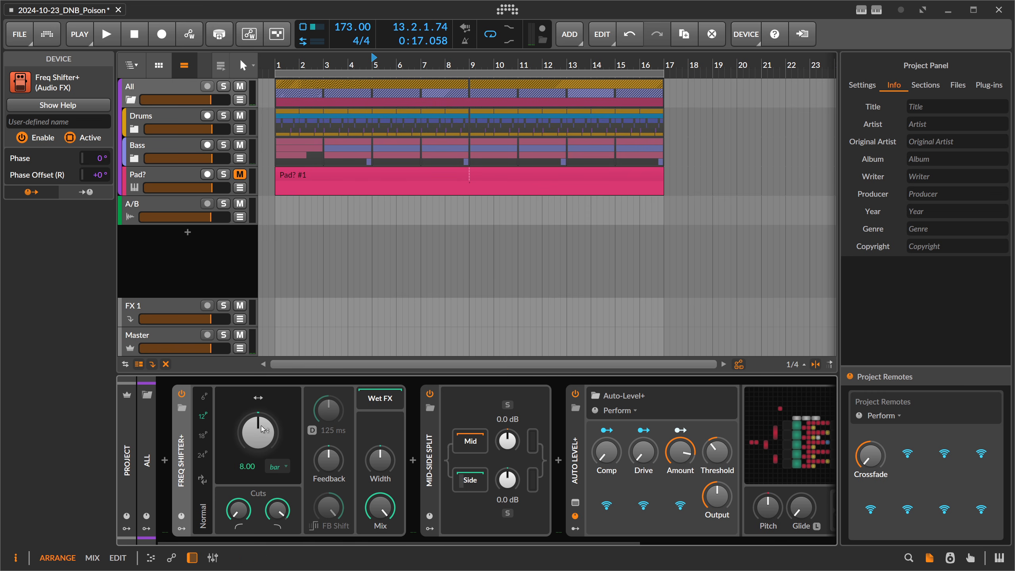
Try out the Freq Shifter+ shift amount, reset it, and raise it to its positive maximum.
{"action": "left_click_drag", "start_coordinate": [262, 435], "coordinate": [262, 512]}
{"action": "double_click", "coordinate": [258, 441]}
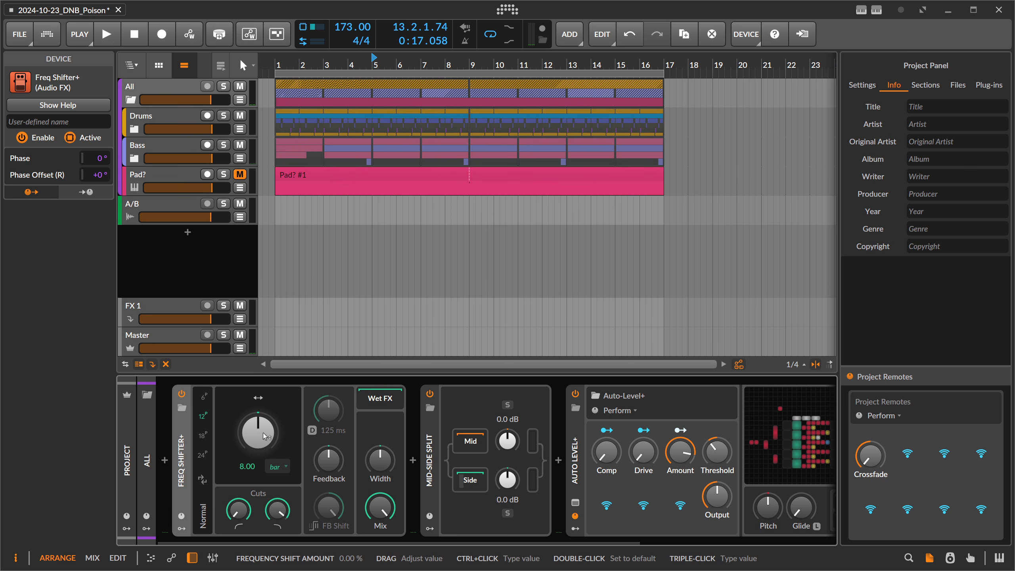
{"action": "left_click_drag", "start_coordinate": [263, 432], "coordinate": [290, 394]}
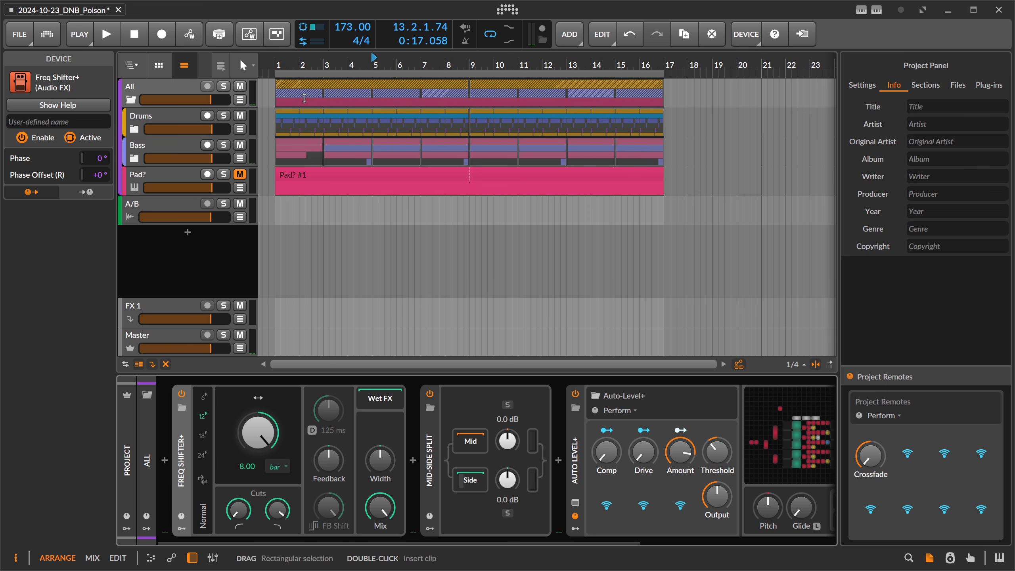
Play the arrangement from bar 1 while raising the Freq Shifter+ Feedback to about 73%, and stop playback.
{"action": "left_click", "coordinate": [276, 61]}
{"action": "key", "text": "space"}
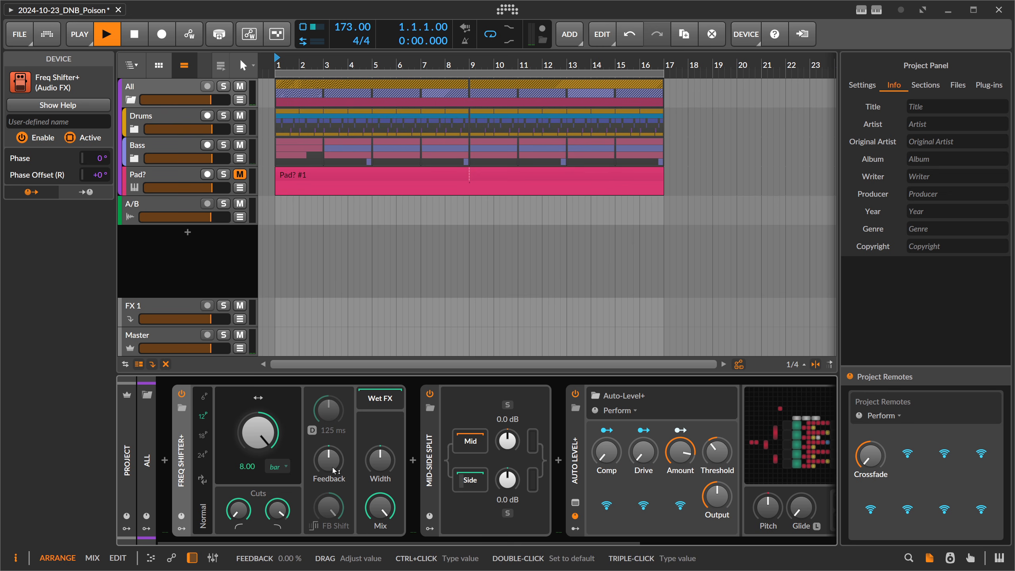
{"action": "mouse_move", "coordinate": [332, 466]}
{"action": "left_mouse_down"}
{"action": "mouse_move", "coordinate": [332, 422]}
{"action": "mouse_move", "coordinate": [333, 465]}
{"action": "left_mouse_up"}
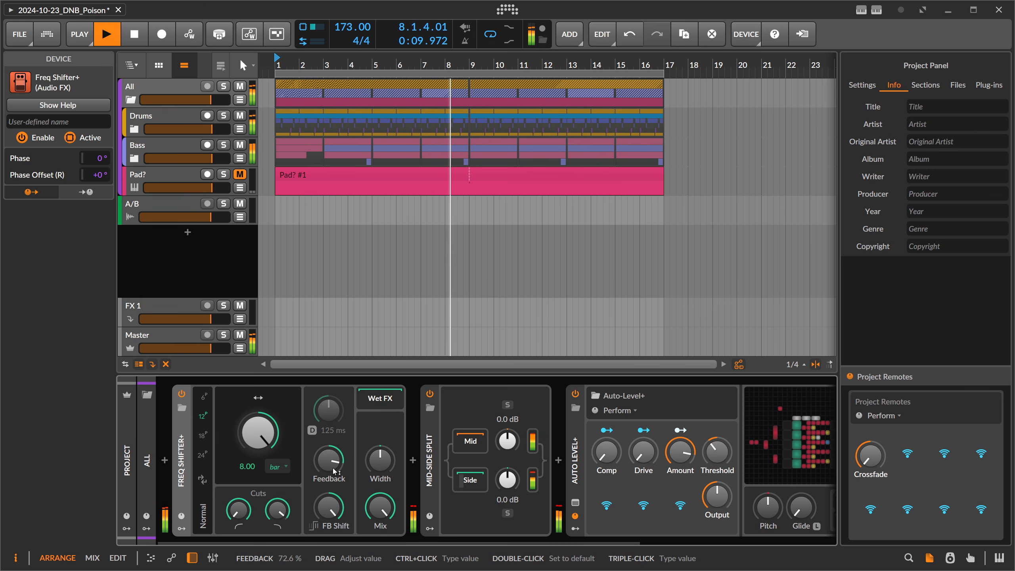
{"action": "key", "text": "space"}
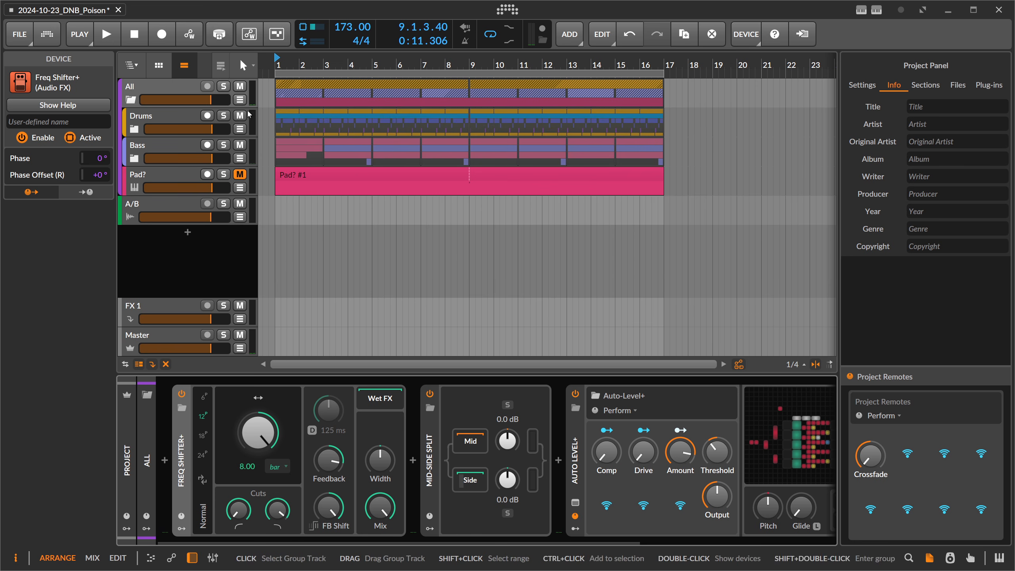
Show the All group's automation lane for Freq Shifter+ Mix and add a point at bar 9 with a value of about 50%.
{"action": "left_click", "coordinate": [240, 99]}
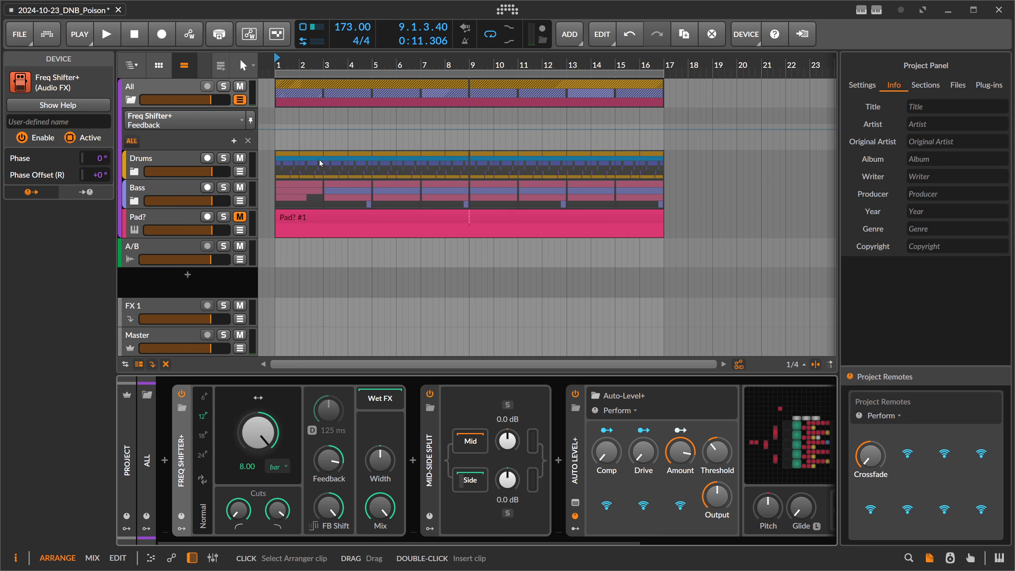
{"action": "left_click_drag", "start_coordinate": [379, 507], "coordinate": [380, 529]}
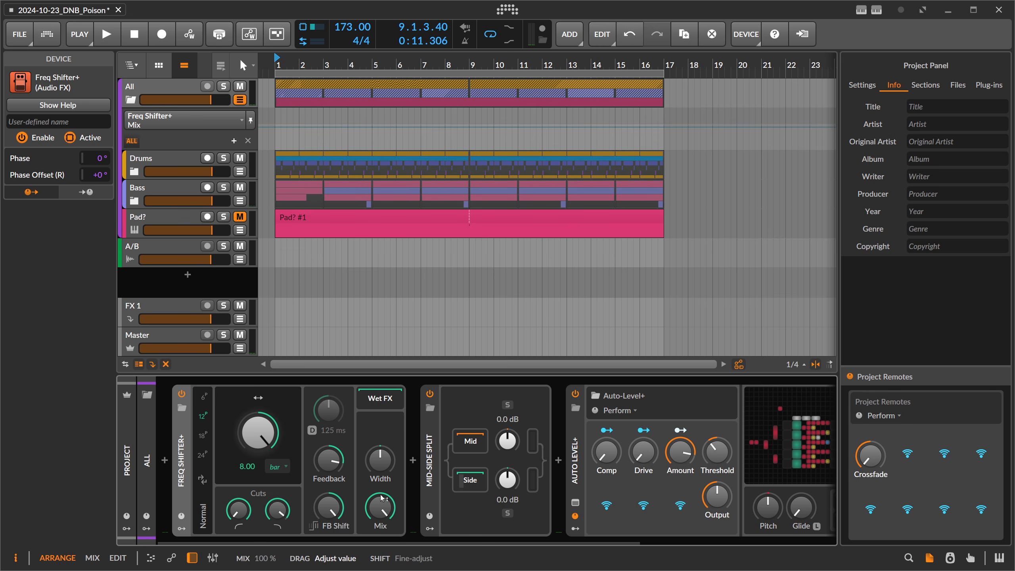
{"action": "double_click", "coordinate": [456, 127]}
{"action": "left_click_drag", "start_coordinate": [456, 127], "coordinate": [469, 136]}
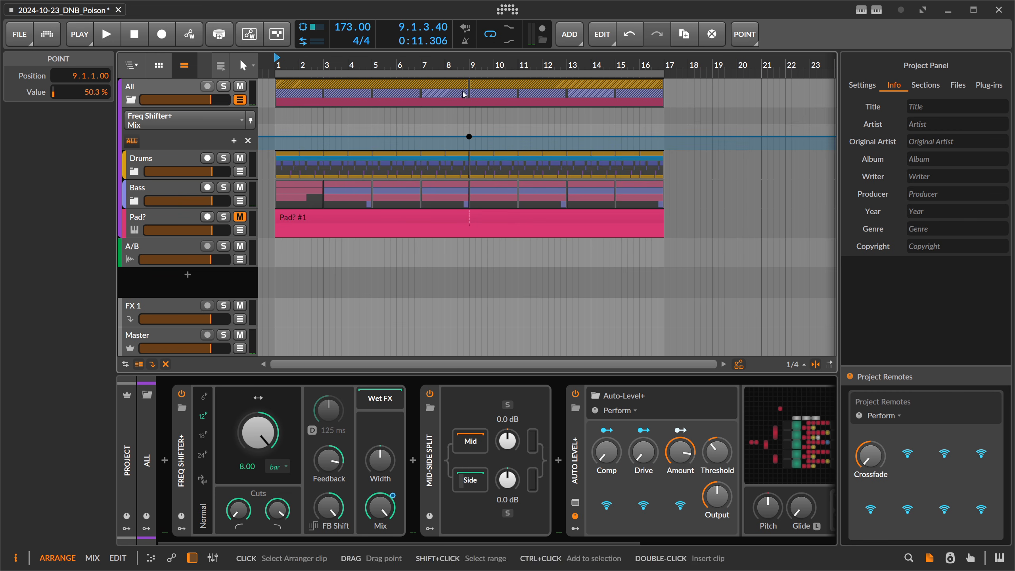
Complete the Mix automation ramp with a 0% point at bar 5 and a 0% drop point at bar 9.
{"action": "left_click_drag", "start_coordinate": [451, 136], "coordinate": [372, 146]}
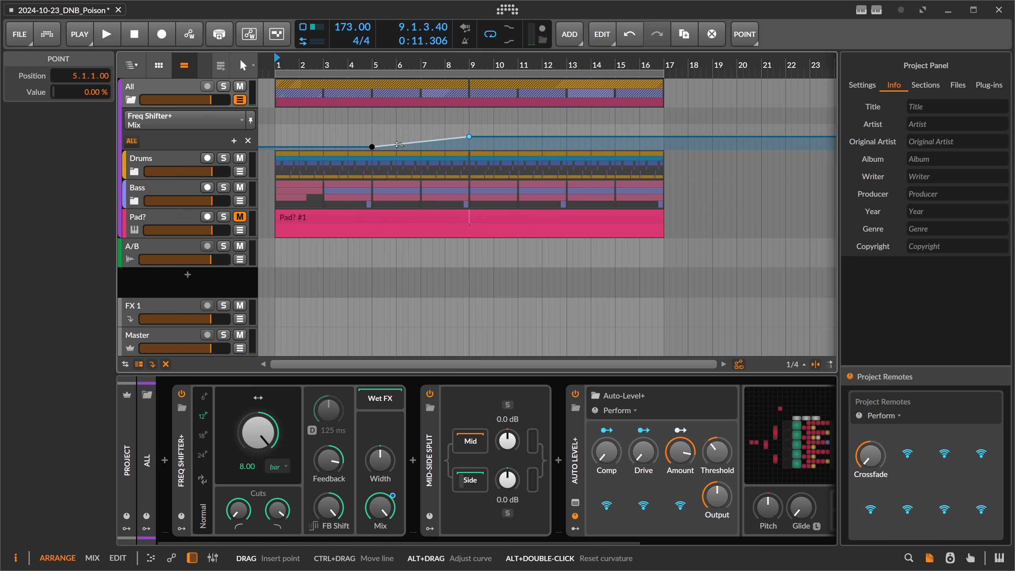
{"action": "left_click", "coordinate": [475, 139]}
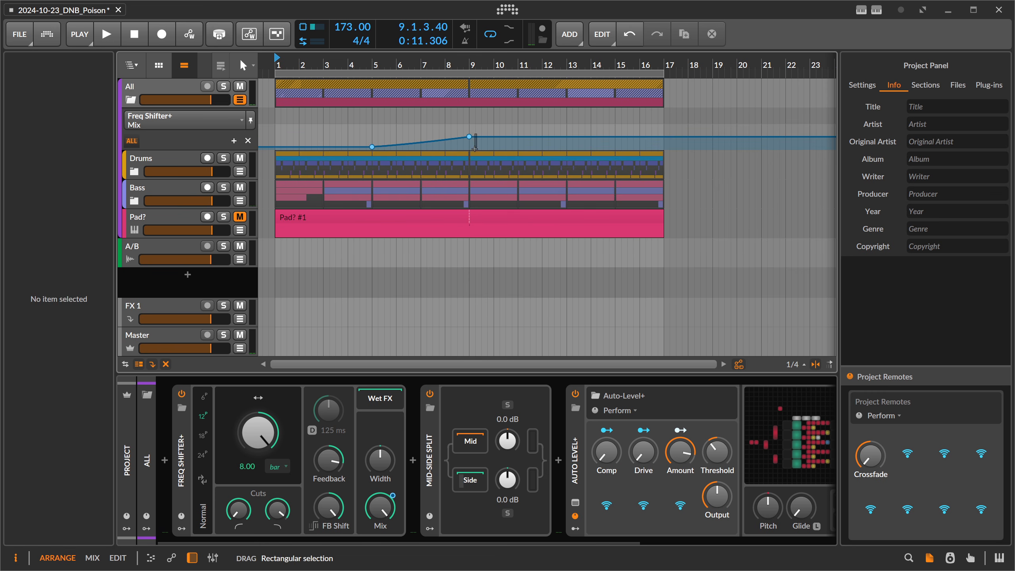
{"action": "left_click", "coordinate": [478, 138]}
{"action": "left_click_drag", "start_coordinate": [477, 137], "coordinate": [469, 146]}
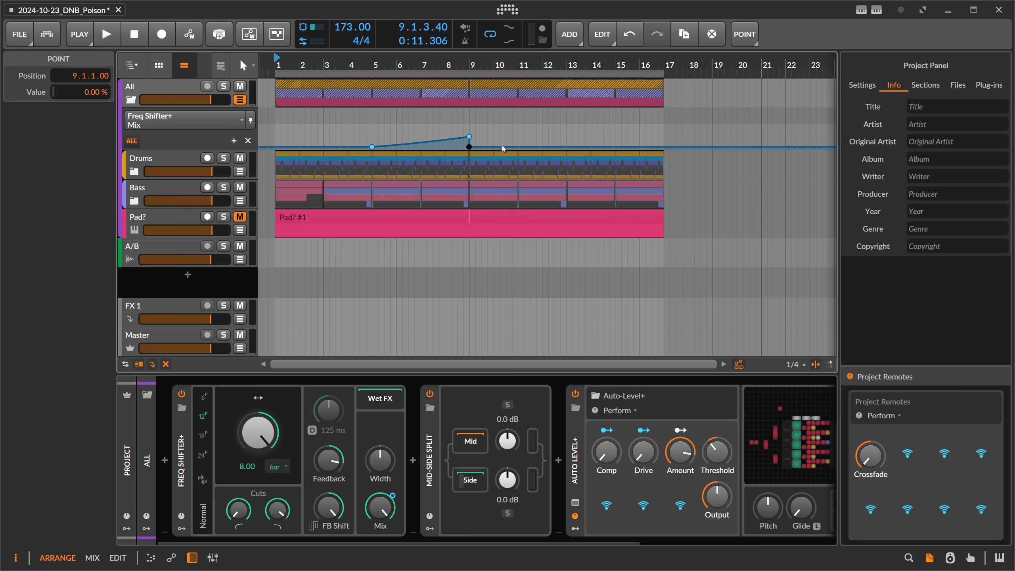
Play the arrangement from bar 5 past bar 9 to hear the Mix automation ramp, and stop playback.
{"action": "left_click", "coordinate": [374, 64]}
{"action": "key", "text": "space"}
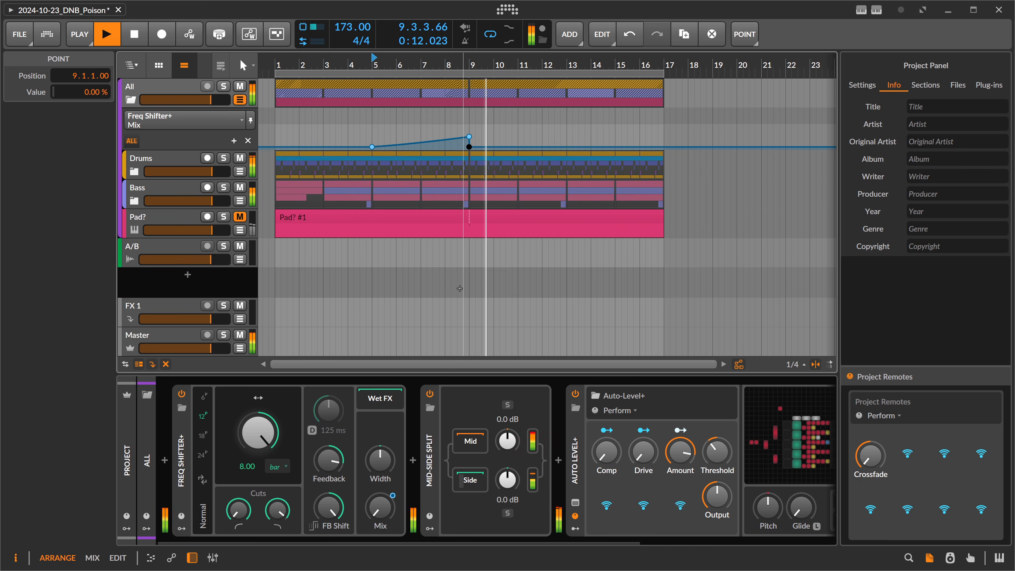
{"action": "key", "text": "space"}
Raise the Freq Shifter+ Feedback to about 88% and audition the transition into bar 9 from just after bar 7.
{"action": "left_click", "coordinate": [328, 460]}
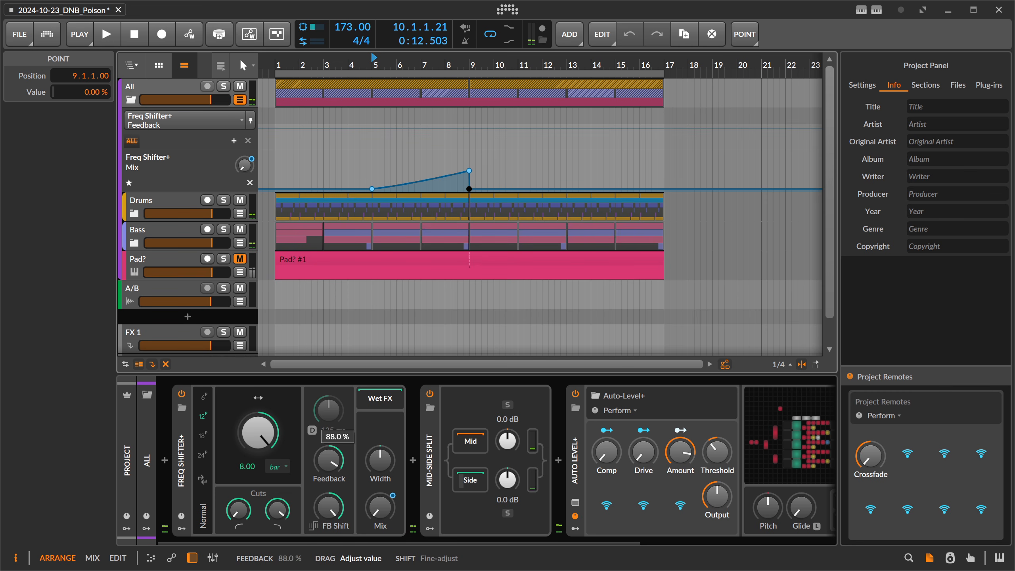
{"action": "left_click", "coordinate": [433, 76]}
{"action": "key", "text": "space"}
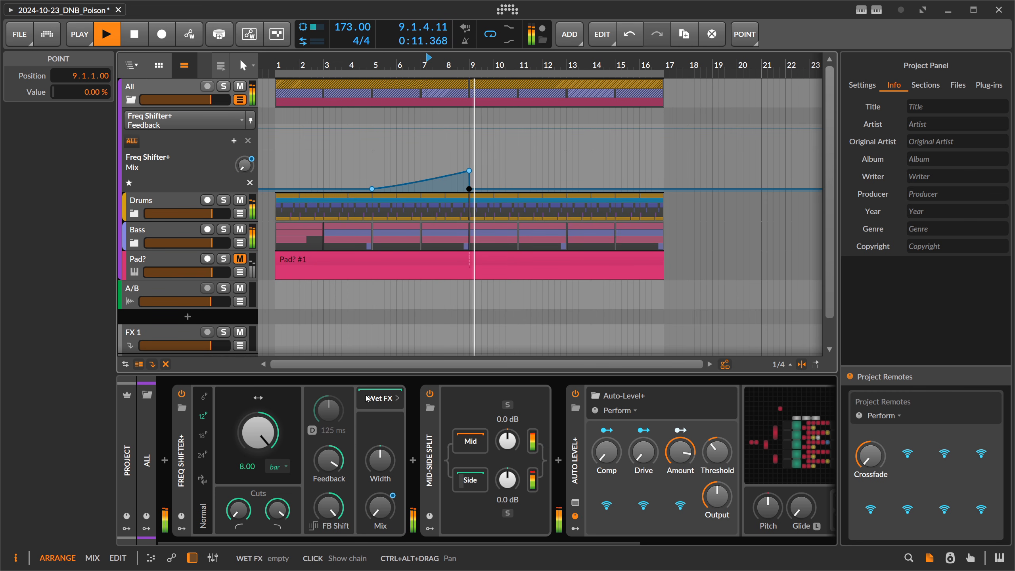
{"action": "key", "text": "space"}
Set the playback start to bar 7, try the Freq Shifter+ low cut, and audition the transition into bar 9.
{"action": "left_click", "coordinate": [419, 76]}
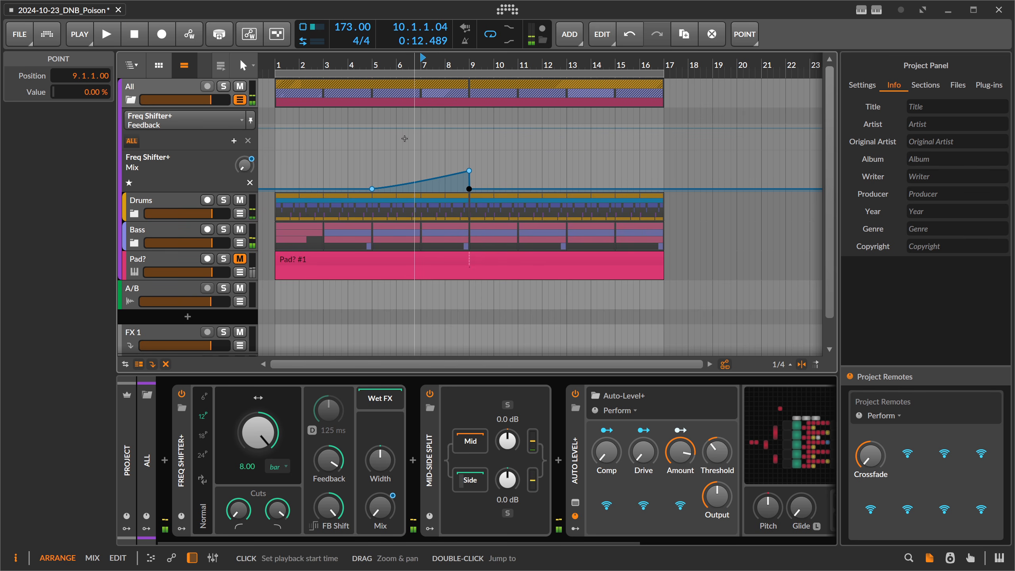
{"action": "left_click", "coordinate": [247, 512]}
{"action": "left_click_drag", "start_coordinate": [246, 513], "coordinate": [244, 514]}
{"action": "key", "text": "space"}
{"action": "key", "text": "space"}
{"action": "key", "text": "space"}
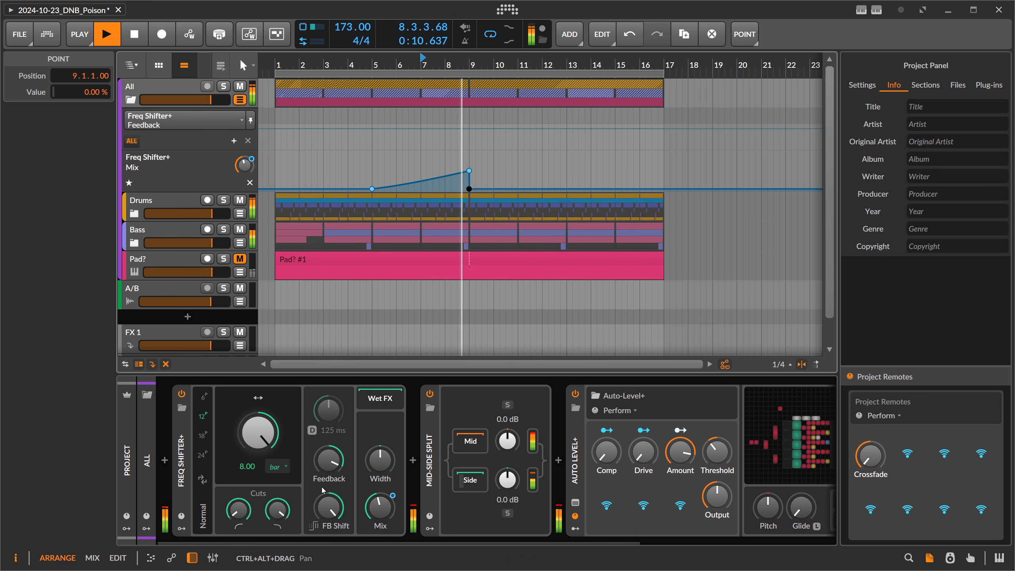
{"action": "key", "text": "space"}
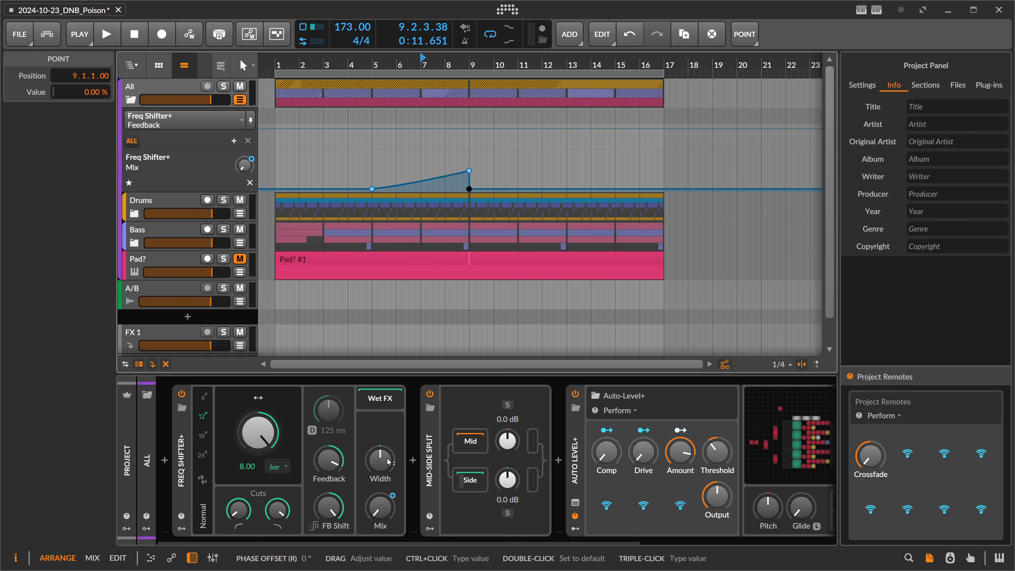
Try a right-channel phase offset of about 10° with the Freq Shifter+ Width control, and return it to 0°.
{"action": "left_click", "coordinate": [388, 462]}
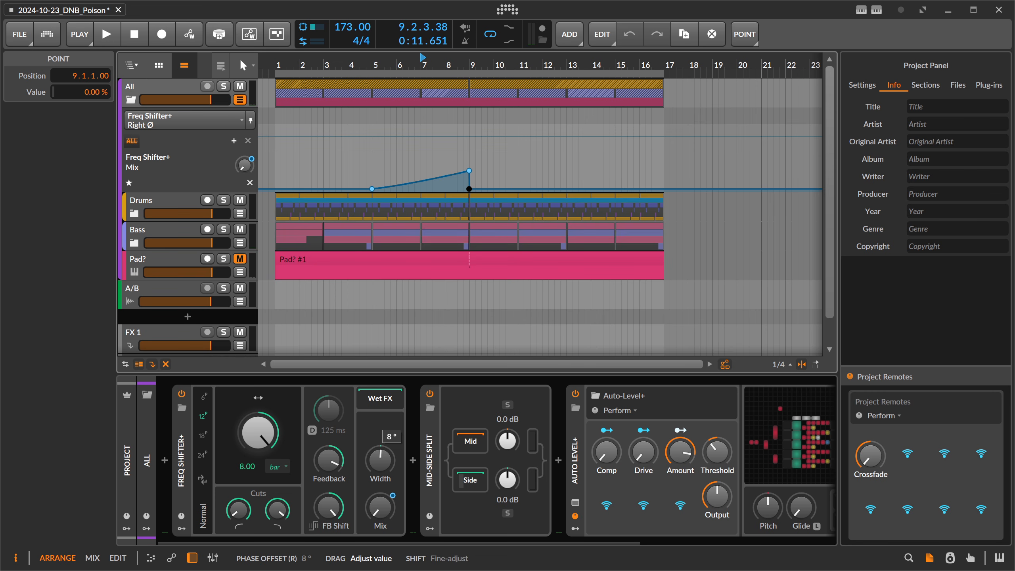
{"action": "left_click_drag", "start_coordinate": [388, 459], "coordinate": [389, 457]}
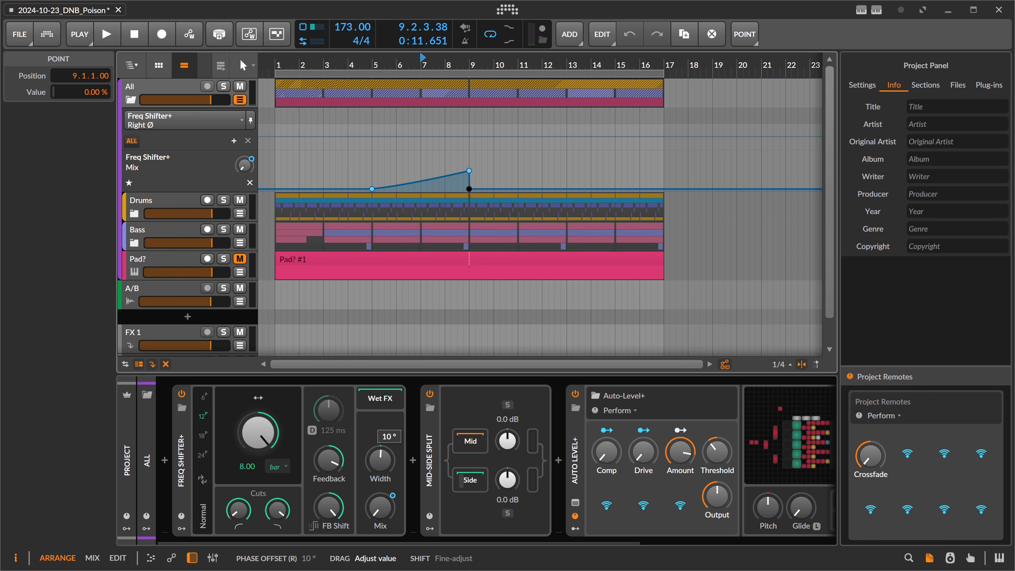
{"action": "left_click_drag", "start_coordinate": [378, 455], "coordinate": [379, 459]}
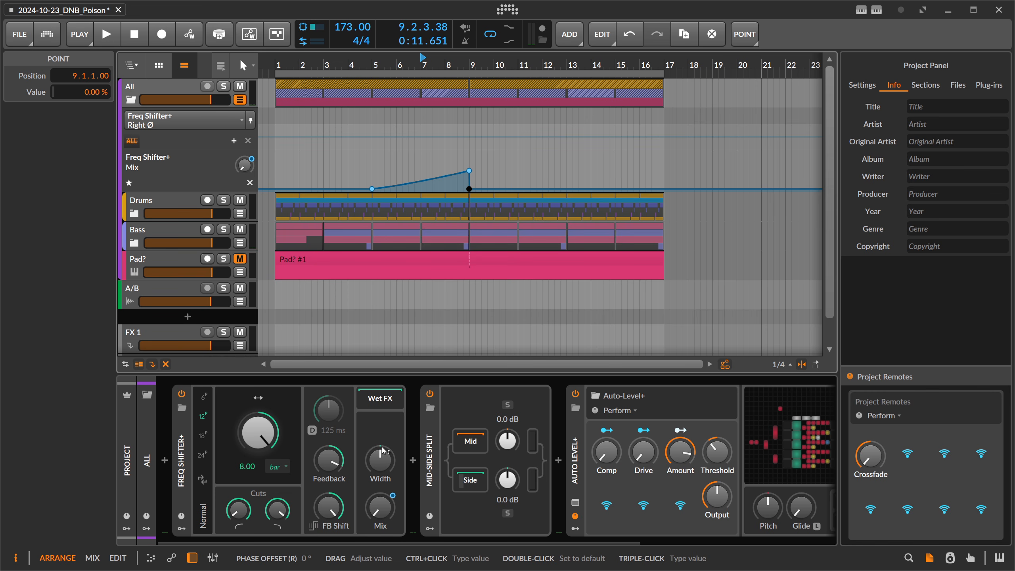
Audition the transition while varying the Freq Shifter+ Width control, and leave the right-channel phase offset at about 6°.
{"action": "key", "text": "space"}
{"action": "mouse_move", "coordinate": [383, 450]}
{"action": "left_mouse_down"}
{"action": "mouse_move", "coordinate": [383, 442]}
{"action": "mouse_move", "coordinate": [386, 464]}
{"action": "left_mouse_up"}
{"action": "key", "text": "space"}
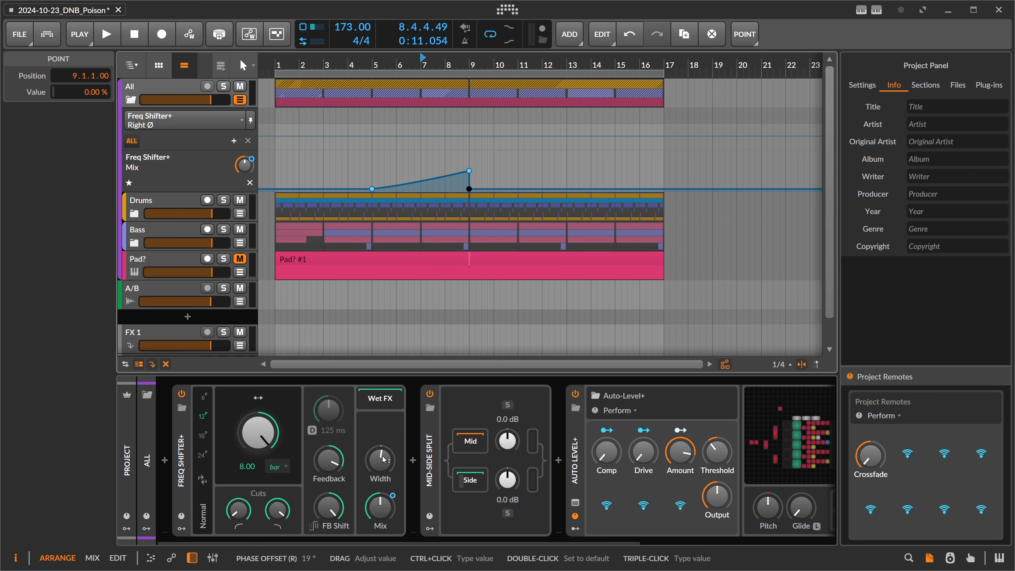
{"action": "left_click_drag", "start_coordinate": [383, 459], "coordinate": [384, 462]}
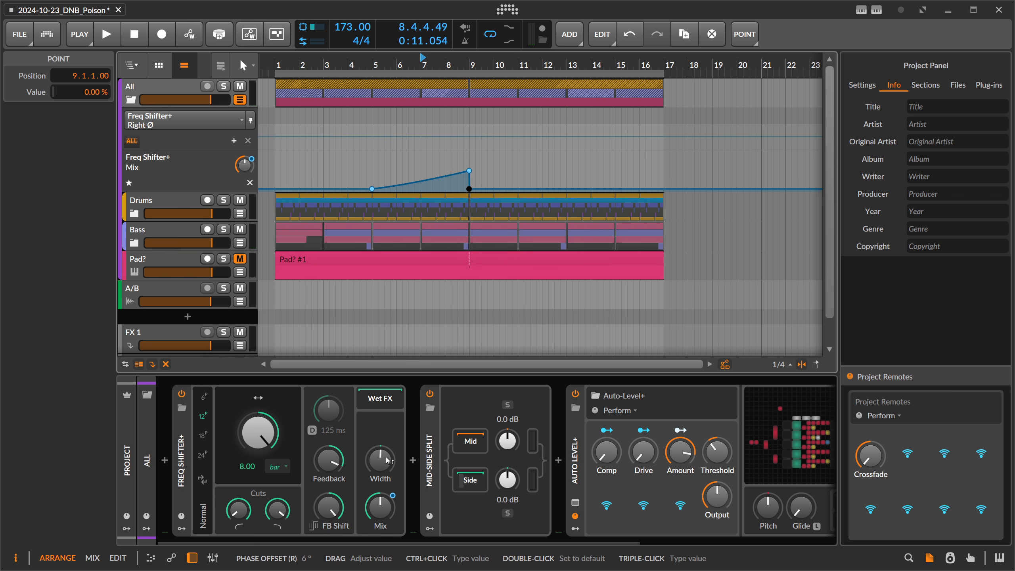
Audition the transition into bar 9, and insert a Blur device in the Wet FX chain of Freq Shifter+.
{"action": "key", "text": "space"}
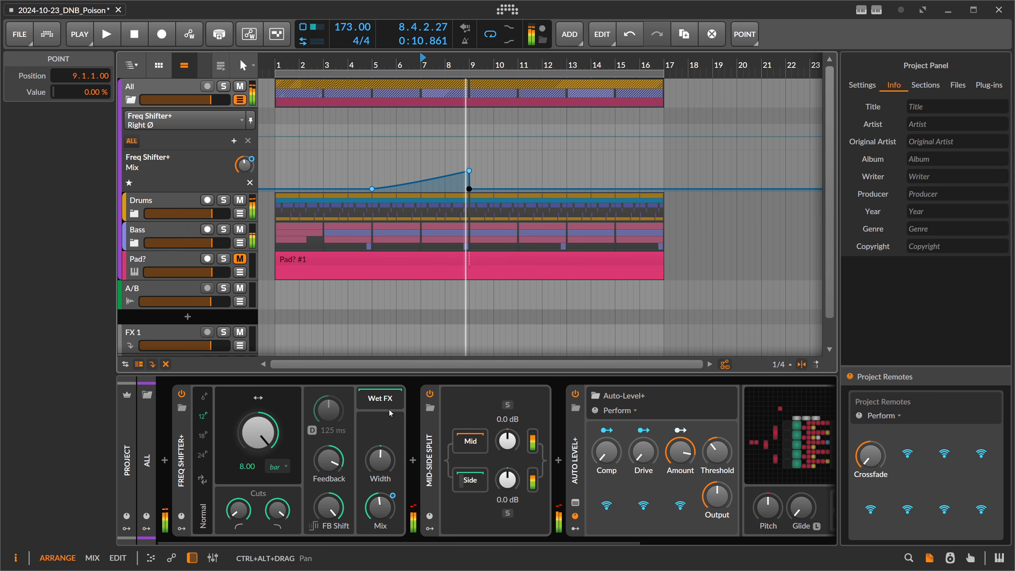
{"action": "key", "text": "space"}
{"action": "left_click", "coordinate": [388, 405]}
{"action": "left_click", "coordinate": [412, 465]}
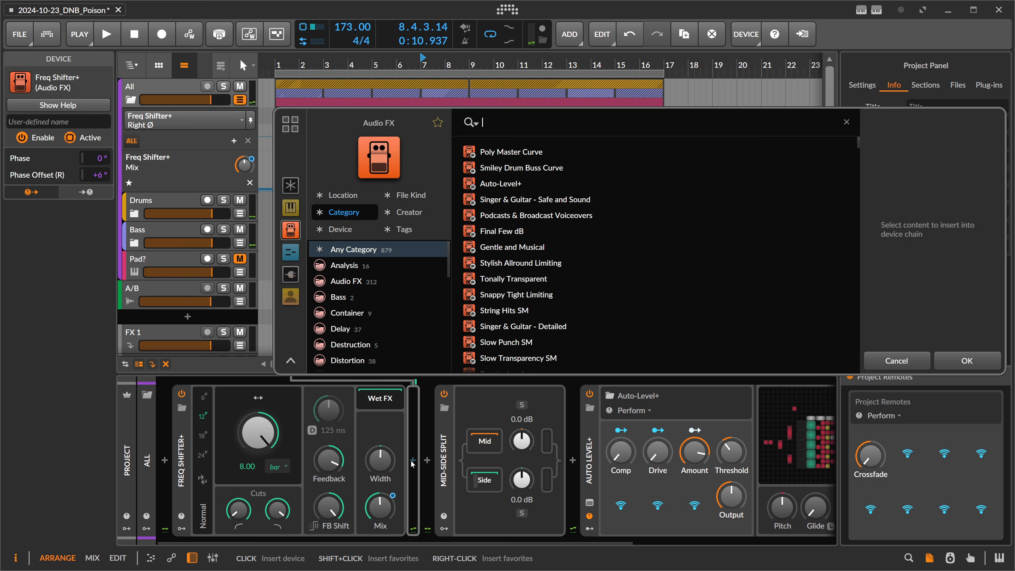
{"action": "type", "text": "blur"}
{"action": "key", "text": "Return"}
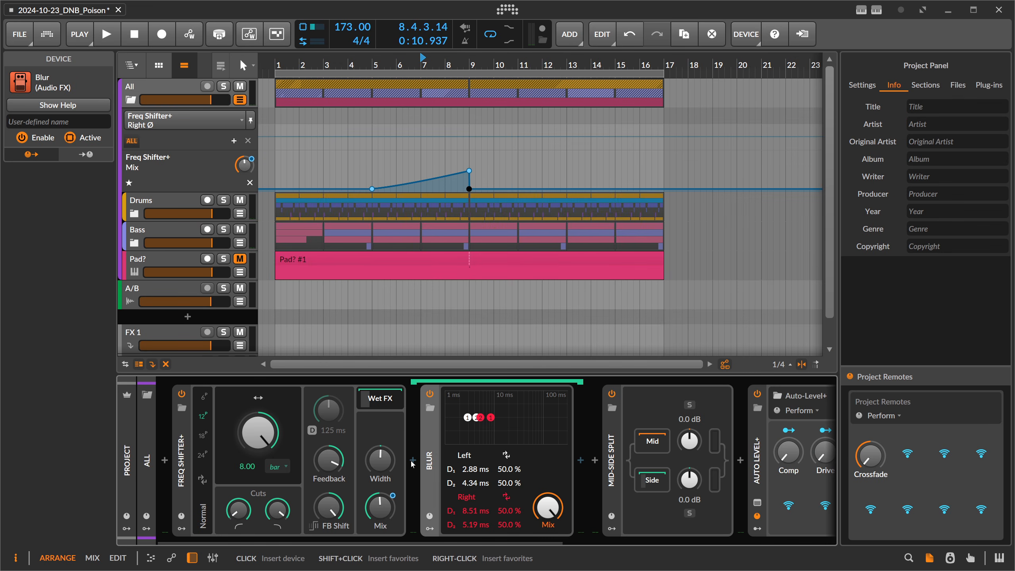
While auditioning the transition, set Blur's second left delay to 4.98 ms and its right delays to 19.0 ms and 8.95 ms.
{"action": "key", "text": "space"}
{"action": "left_click_drag", "start_coordinate": [460, 471], "coordinate": [460, 474]}
{"action": "left_click_drag", "start_coordinate": [465, 483], "coordinate": [465, 480]}
{"action": "left_click_drag", "start_coordinate": [465, 483], "coordinate": [465, 487]}
{"action": "left_click_drag", "start_coordinate": [466, 511], "coordinate": [470, 481]}
{"action": "key", "text": "space"}
{"action": "key", "text": "space"}
{"action": "left_click_drag", "start_coordinate": [470, 473], "coordinate": [469, 468]}
{"action": "key", "text": "space"}
{"action": "key", "text": "space"}
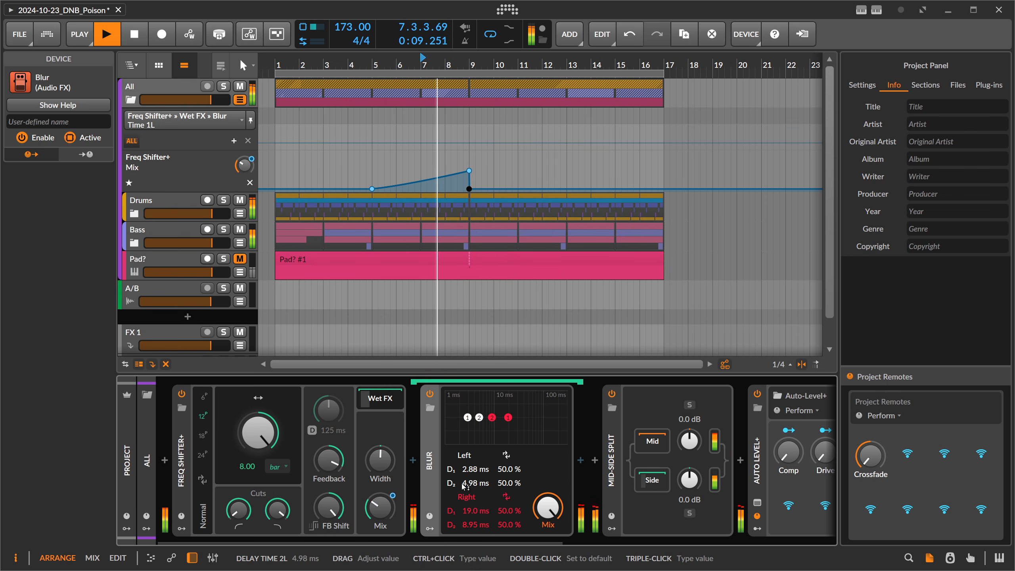
{"action": "key", "text": "space"}
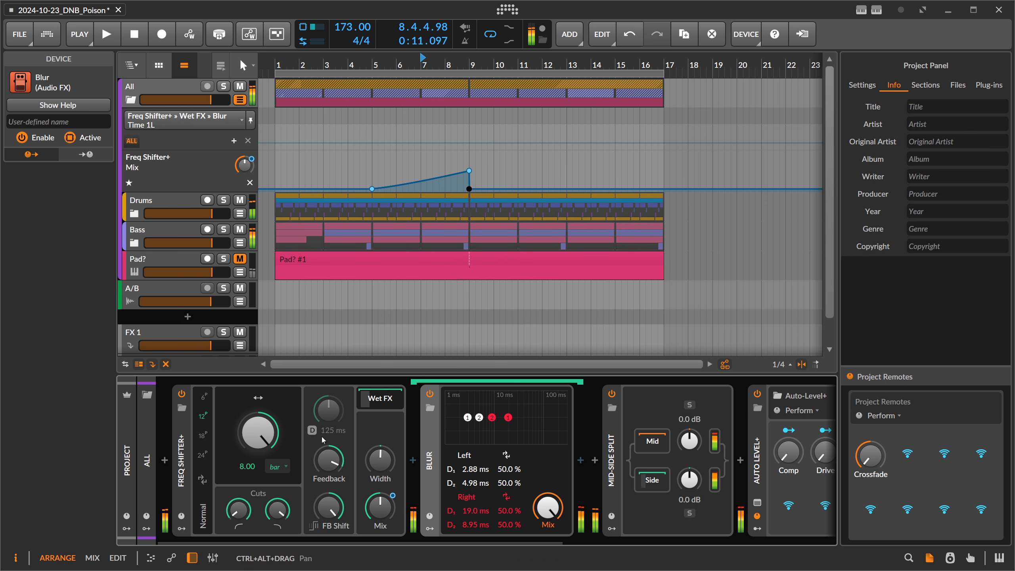
Enable the Freq Shifter+ feedback delay, set its time to 24.8 ms, and audition the transition.
{"action": "left_click", "coordinate": [321, 430]}
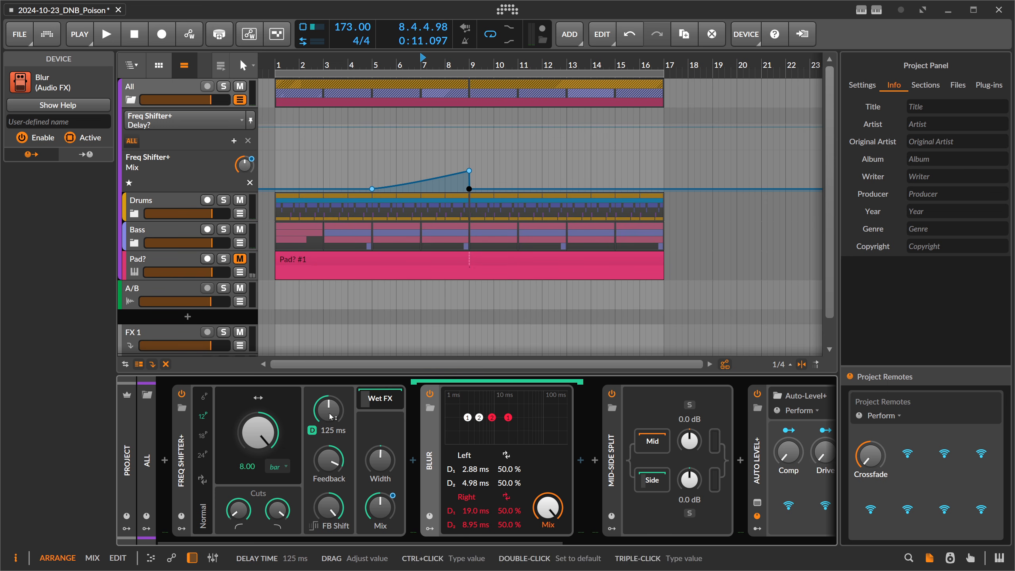
{"action": "key", "text": "space"}
{"action": "mouse_move", "coordinate": [331, 416]}
{"action": "left_mouse_down"}
{"action": "mouse_move", "coordinate": [332, 446]}
{"action": "mouse_move", "coordinate": [330, 406]}
{"action": "left_mouse_up"}
{"action": "key", "text": "space"}
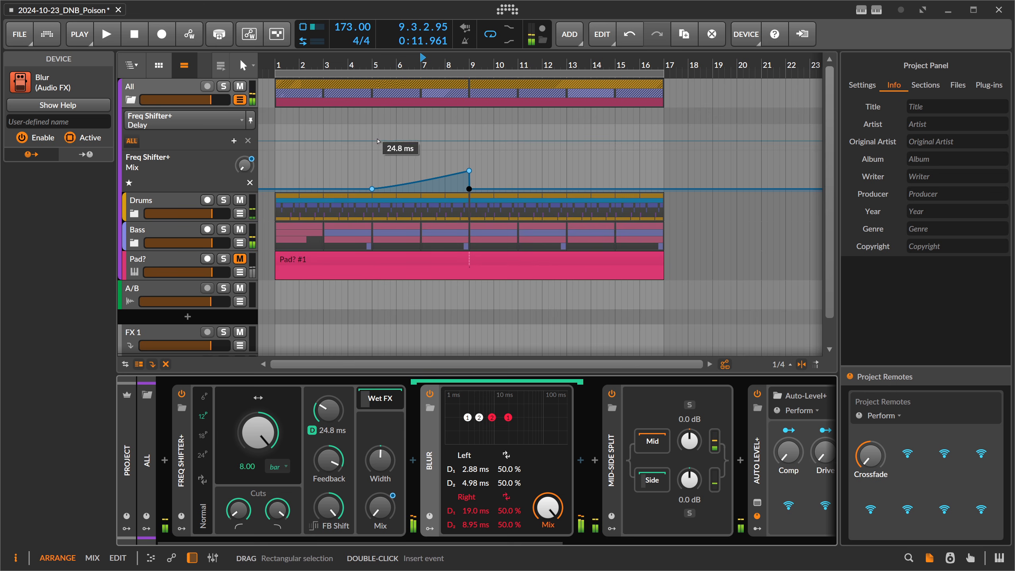
Automate the Freq Shifter+ delay time to fall from bar 5 to 4.67 ms at bar 9, and audition it.
{"action": "left_click", "coordinate": [373, 141]}
{"action": "left_click_drag", "start_coordinate": [403, 141], "coordinate": [468, 143]}
{"action": "key", "text": "space"}
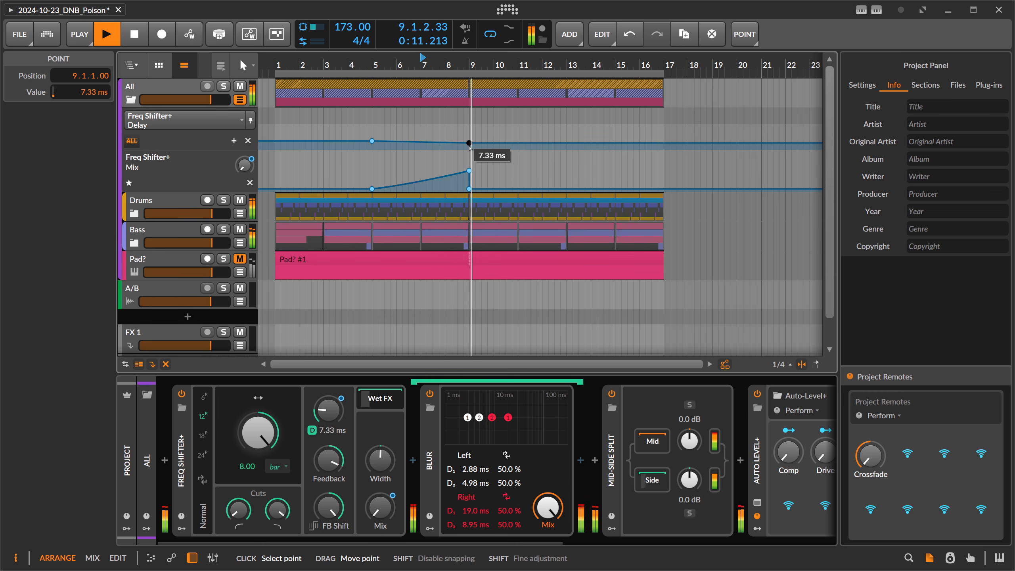
{"action": "left_click_drag", "start_coordinate": [469, 144], "coordinate": [469, 145]}
{"action": "key", "text": "space"}
{"action": "key", "text": "space"}
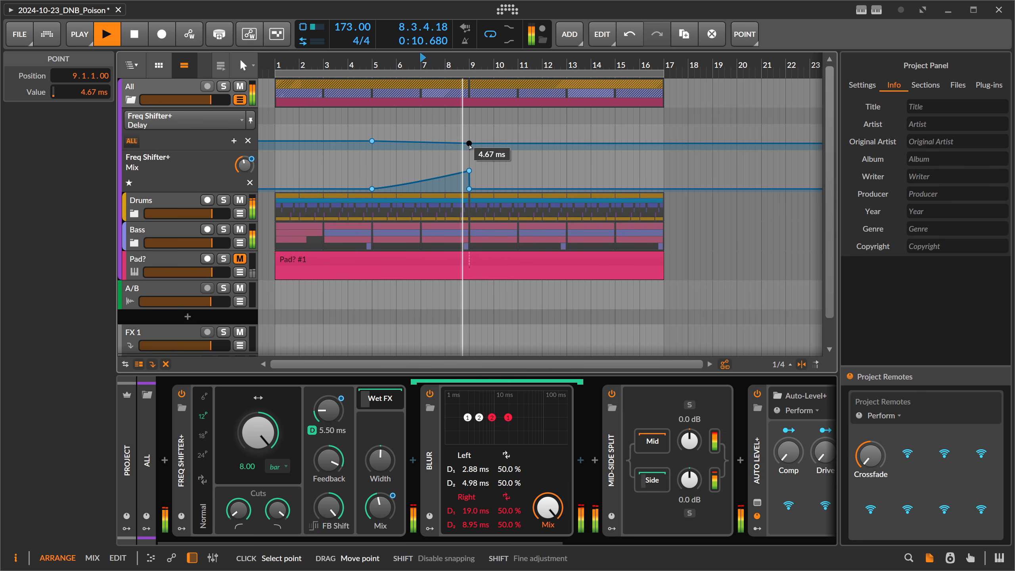
{"action": "key", "text": "space"}
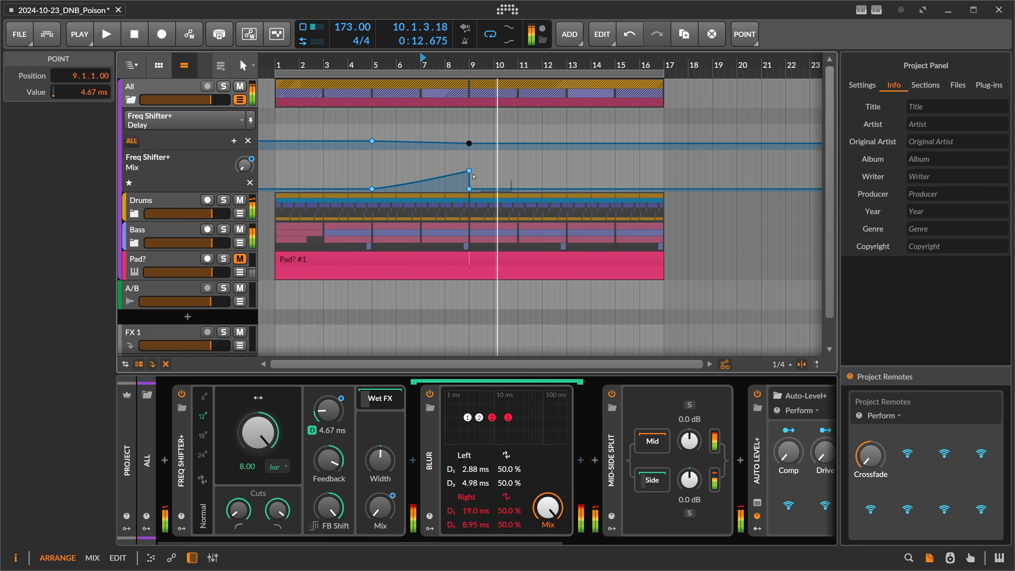
Lower the Mix automation peak at bar 9 to 22.7% and audition the transition.
{"action": "left_click_drag", "start_coordinate": [474, 177], "coordinate": [474, 179]}
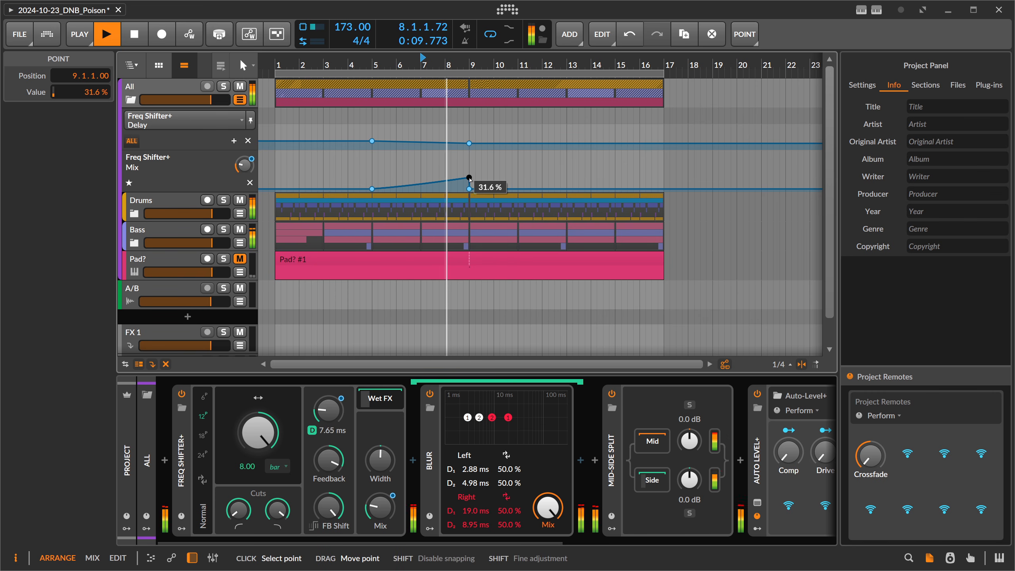
{"action": "left_click_drag", "start_coordinate": [468, 178], "coordinate": [469, 179]}
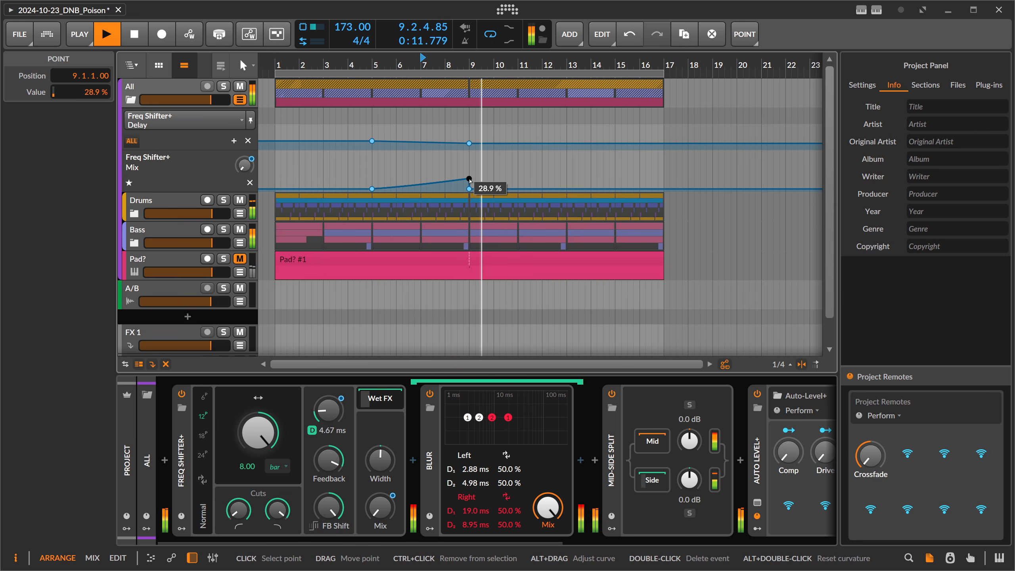
{"action": "key", "text": "space"}
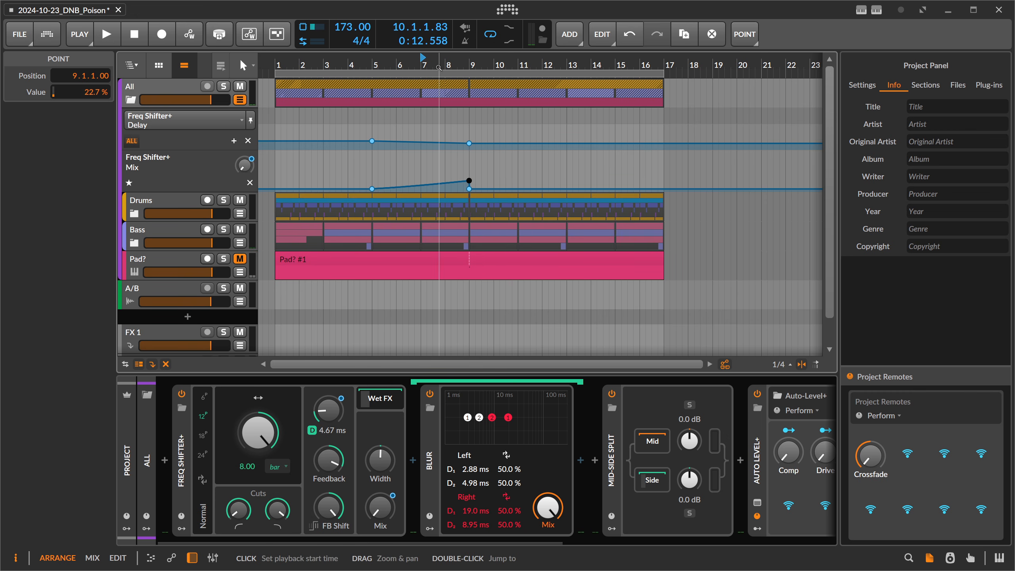
{"action": "key", "text": "space"}
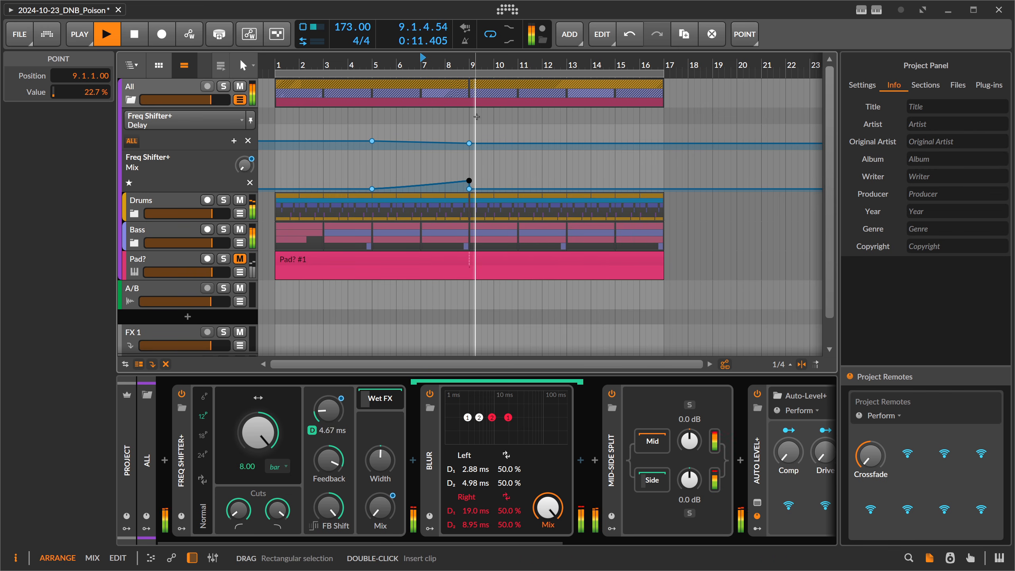
Vary the Freq Shifter+ Feedback during playback and set it to 88.0%.
{"action": "left_click", "coordinate": [335, 460]}
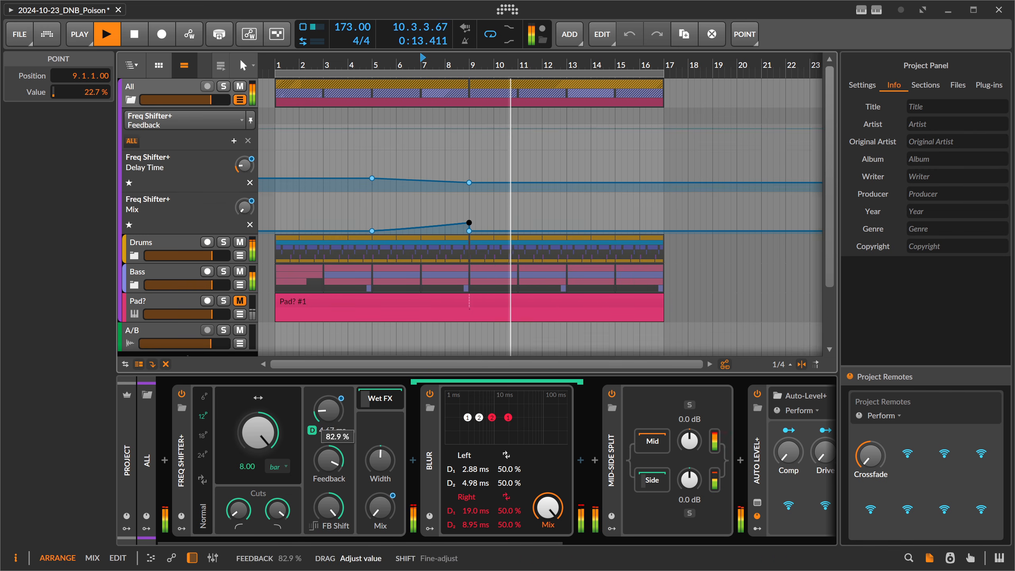
{"action": "key", "text": "space"}
{"action": "key", "text": "space"}
{"action": "left_click_drag", "start_coordinate": [335, 461], "coordinate": [343, 448]}
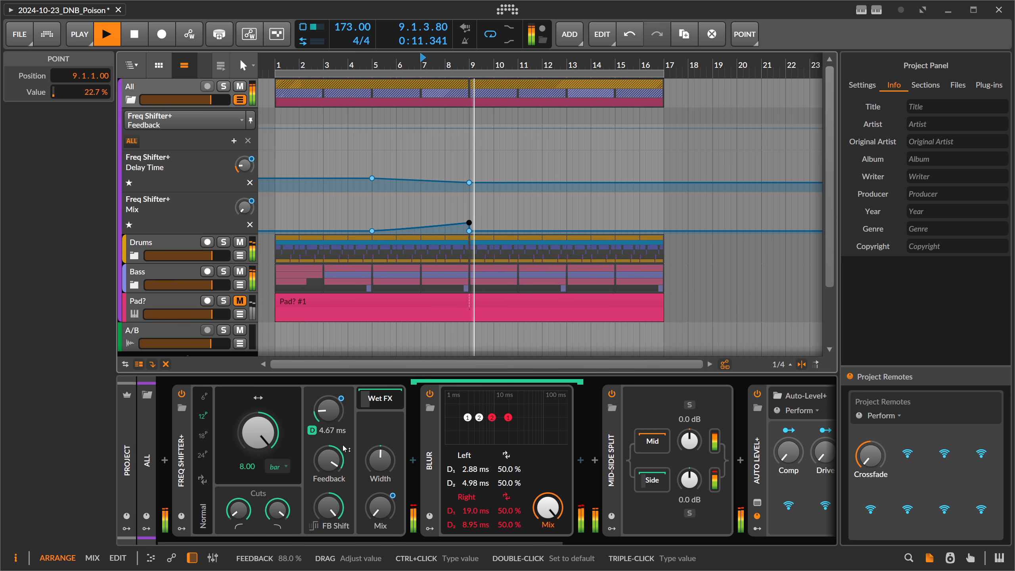
{"action": "key", "text": "space"}
Raise the delay time automation point at bar 5 to 53.0 ms and audition the transition.
{"action": "left_click_drag", "start_coordinate": [373, 178], "coordinate": [372, 175]}
{"action": "key", "text": "space"}
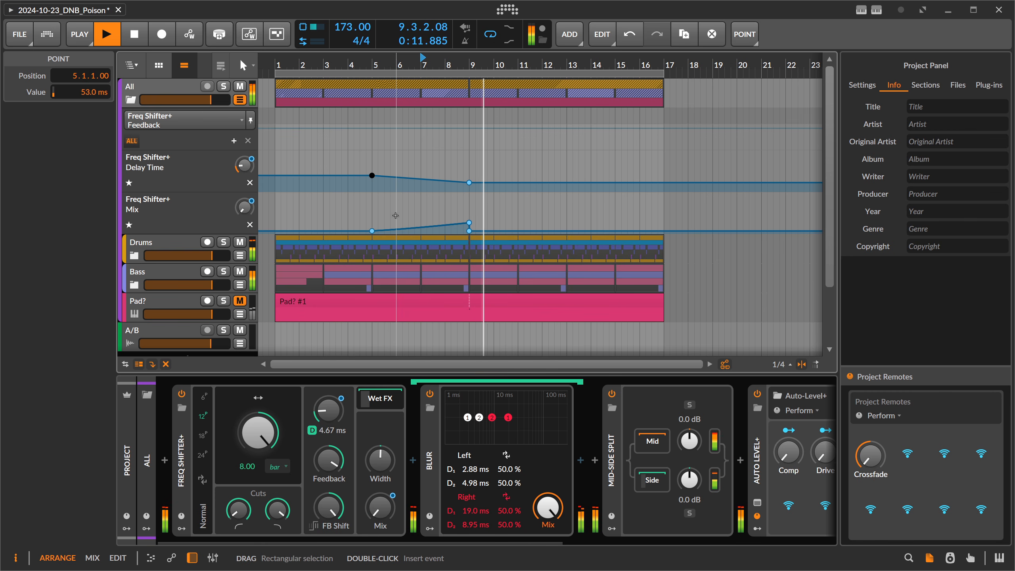
{"action": "key", "text": "space"}
Select the Mix automation from bar 1 to bar 9 and duplicate it over bars 9 to 17.
{"action": "key", "text": "2"}
{"action": "left_click_drag", "start_coordinate": [375, 222], "coordinate": [468, 221]}
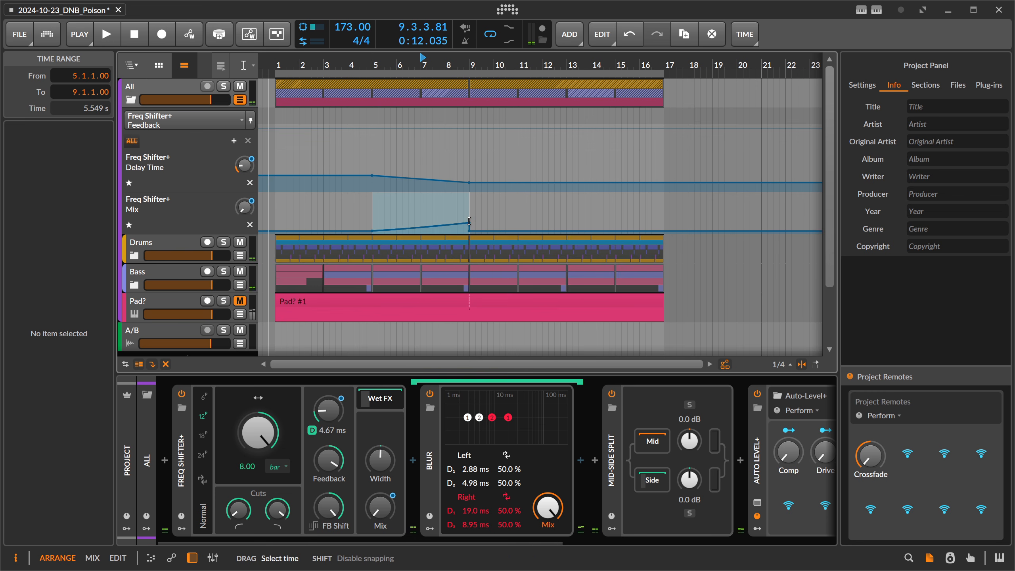
{"action": "left_click", "coordinate": [337, 216]}
{"action": "left_click_drag", "start_coordinate": [277, 222], "coordinate": [456, 221]}
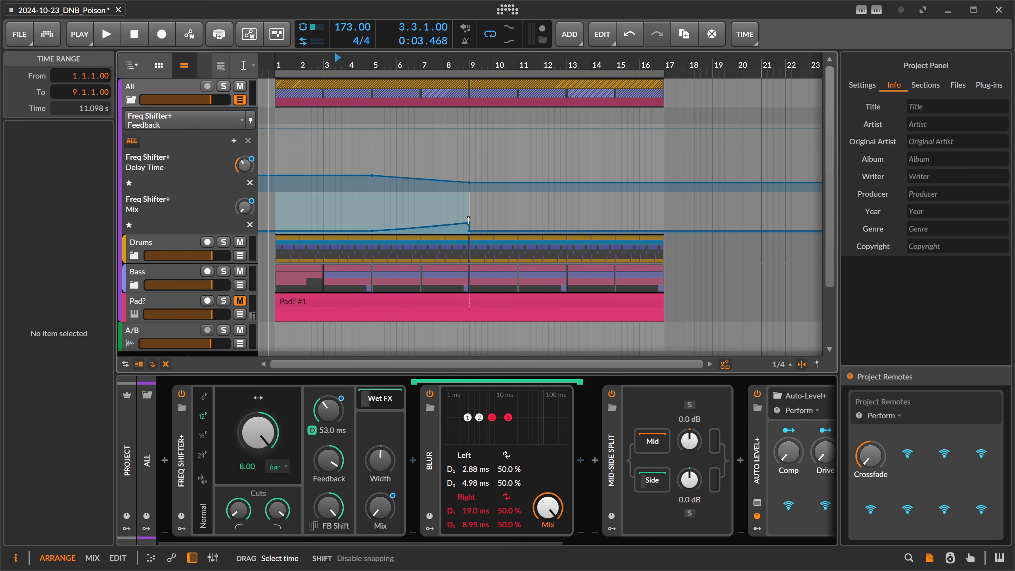
{"action": "key", "text": "ctrl+d"}
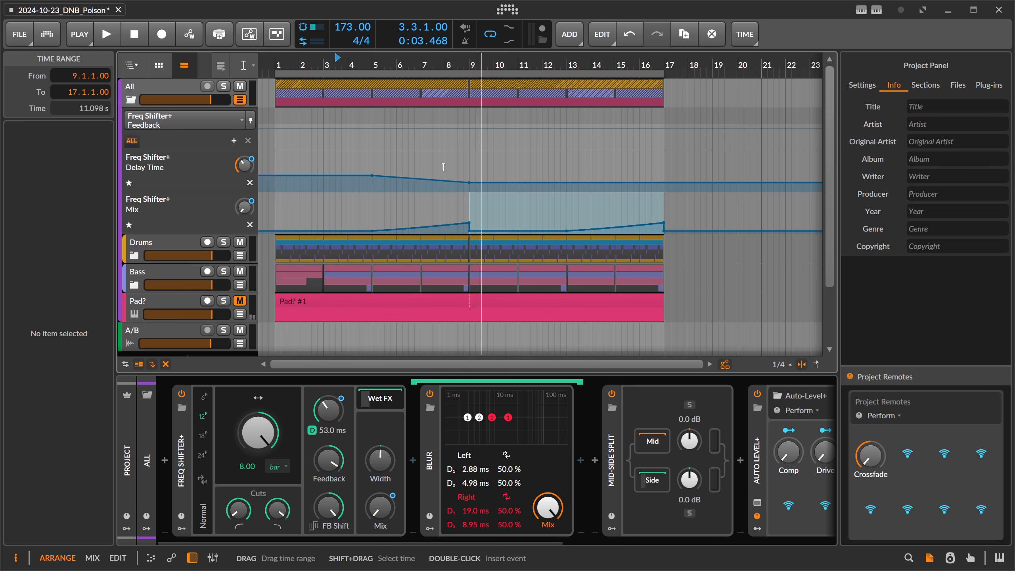
Duplicate the delay time automation of bars 1 to 9 onto bars 9 to 17.
{"action": "left_click", "coordinate": [390, 161]}
{"action": "left_click_drag", "start_coordinate": [277, 179], "coordinate": [469, 180]}
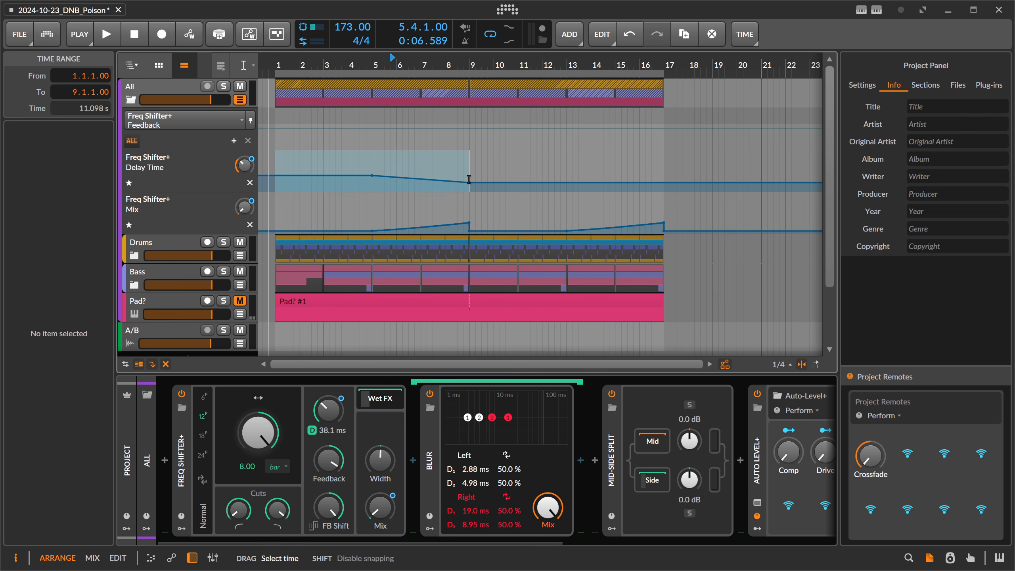
{"action": "key", "text": "ctrl+d"}
{"action": "left_click", "coordinate": [589, 166]}
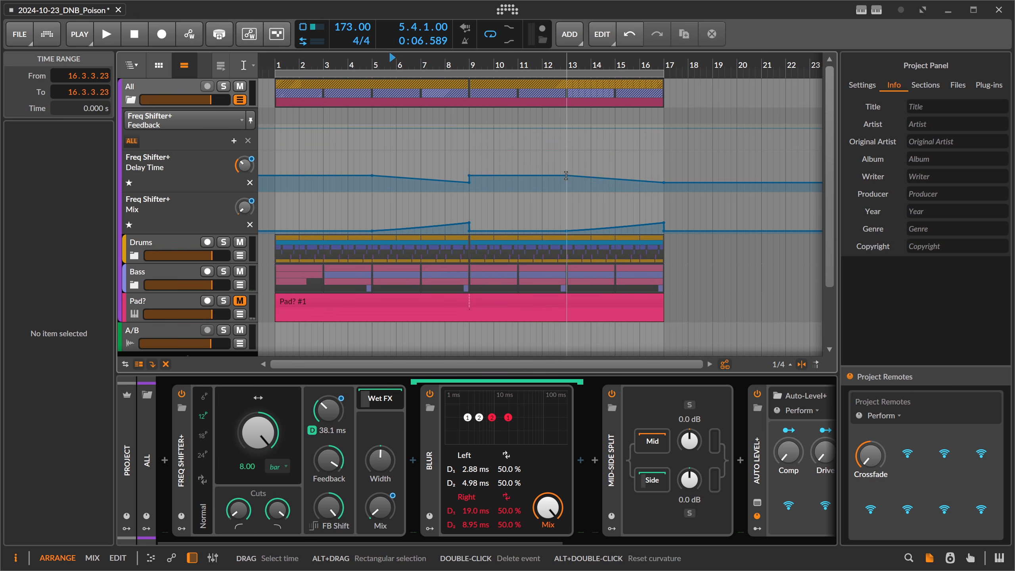
Reshape the duplicated delay time curve to drop to about 0.5 ms at bar 13 and rise to about 61 ms at bar 17.
{"action": "left_click_drag", "start_coordinate": [566, 176], "coordinate": [567, 185]}
{"action": "left_click", "coordinate": [663, 182]}
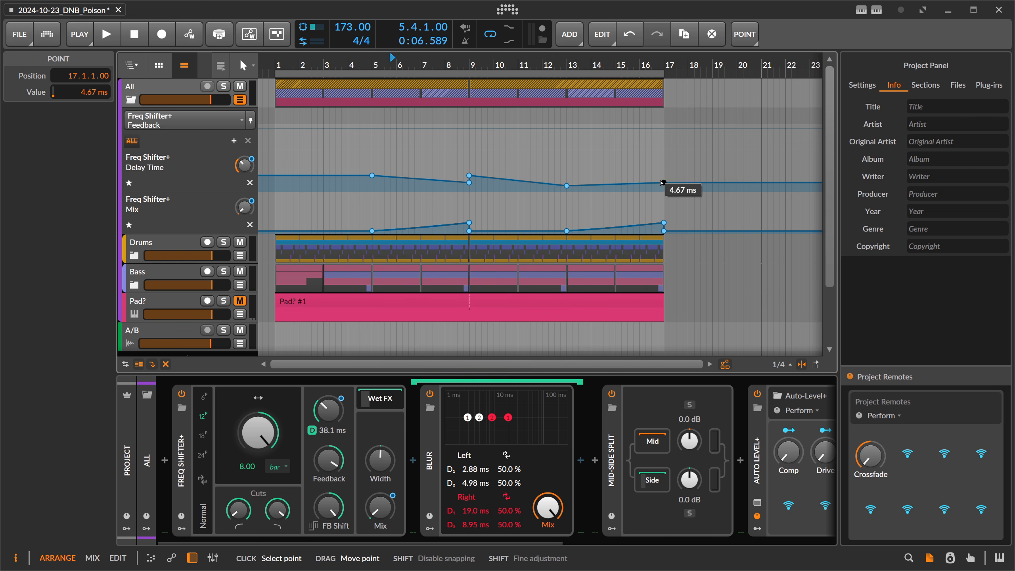
{"action": "mouse_move", "coordinate": [663, 183]}
{"action": "left_mouse_down"}
{"action": "mouse_move", "coordinate": [651, 151]}
{"action": "mouse_move", "coordinate": [663, 174]}
{"action": "left_mouse_up"}
{"action": "key", "text": "space"}
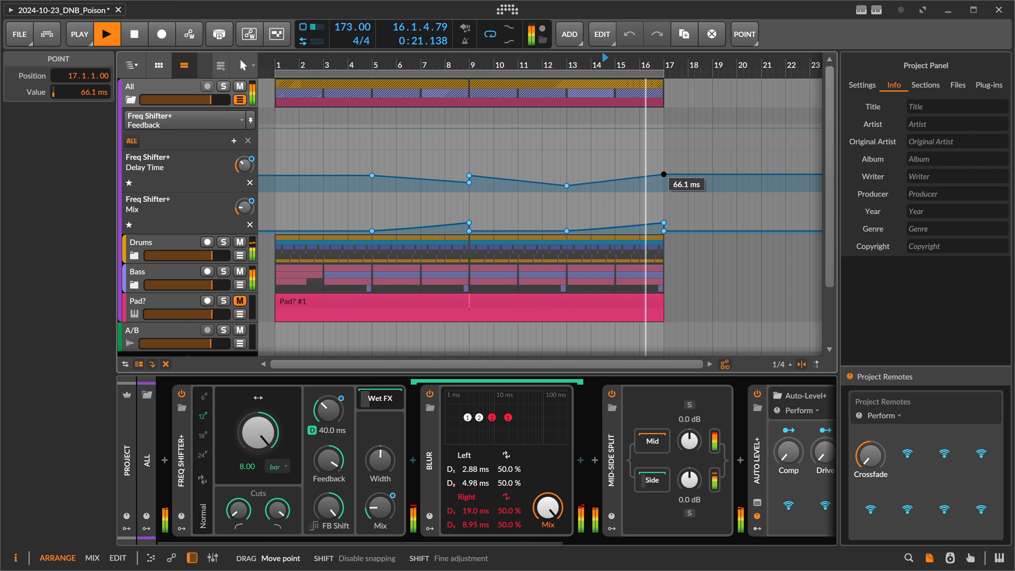
{"action": "left_click", "coordinate": [567, 185]}
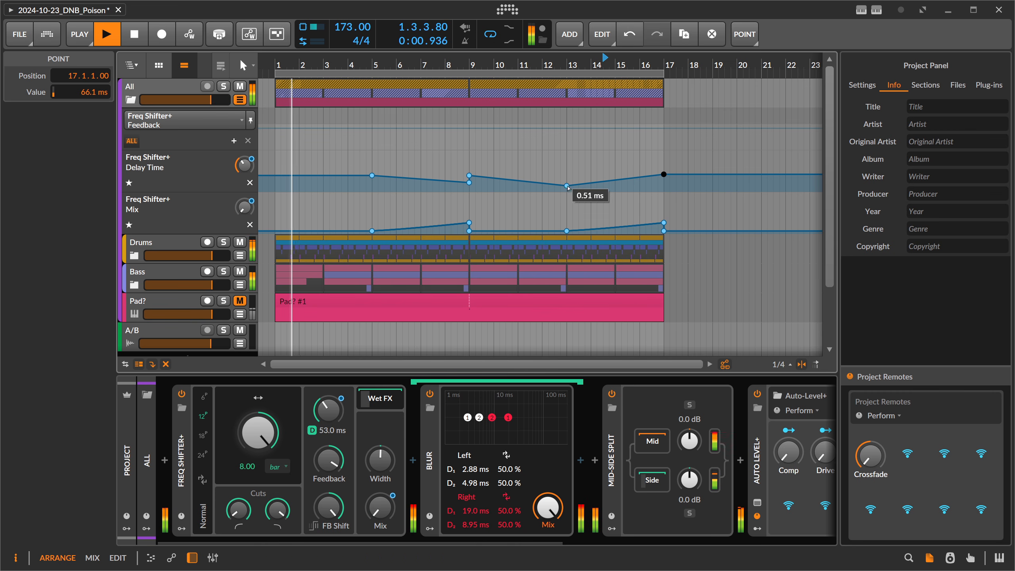
{"action": "left_click", "coordinate": [663, 175]}
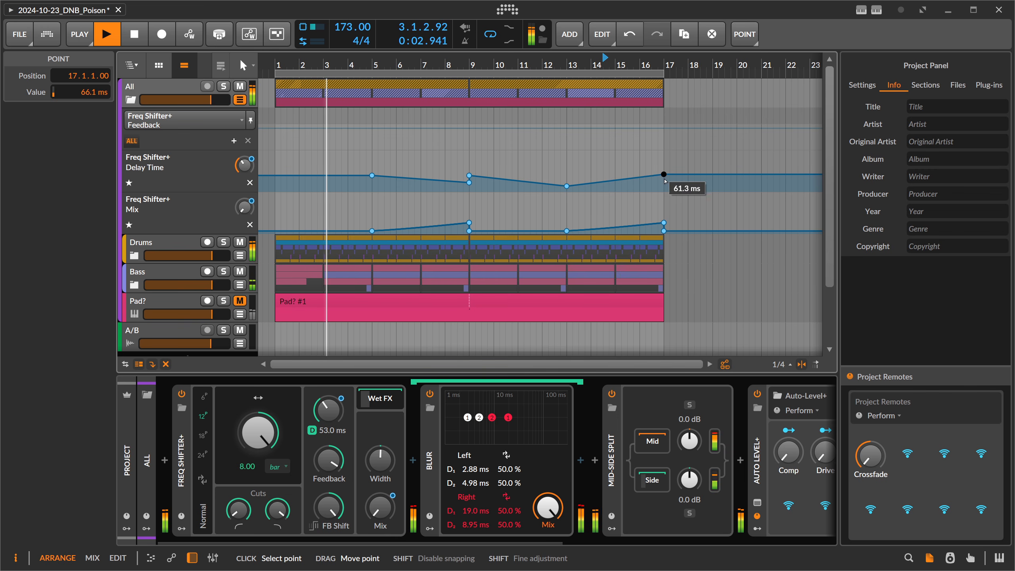
Lower both Mix automation peaks, at bars 9 and 17, to 19.0% while auditioning the transition.
{"action": "left_click_drag", "start_coordinate": [458, 211], "coordinate": [667, 226]}
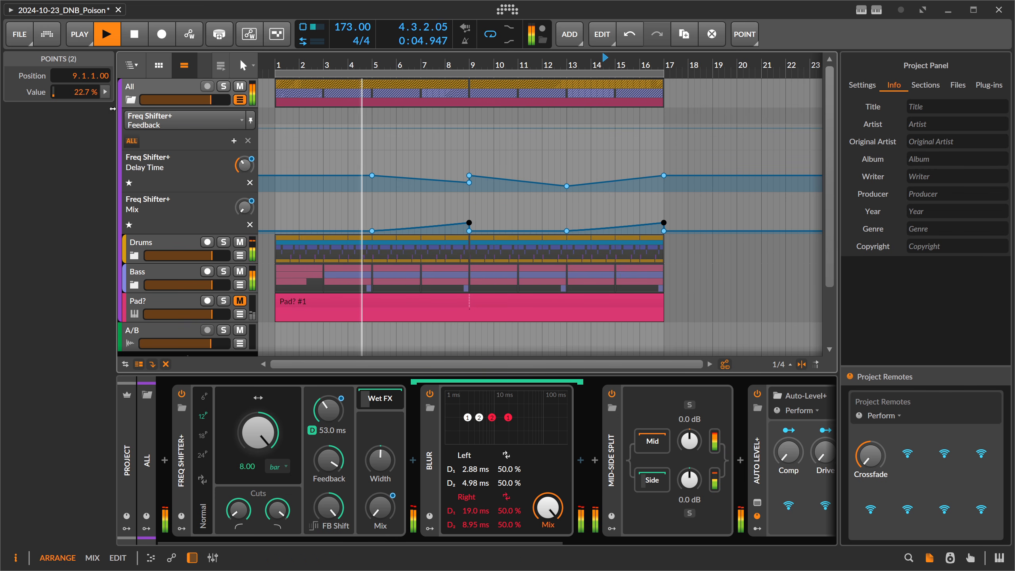
{"action": "left_click_drag", "start_coordinate": [82, 92], "coordinate": [82, 100]}
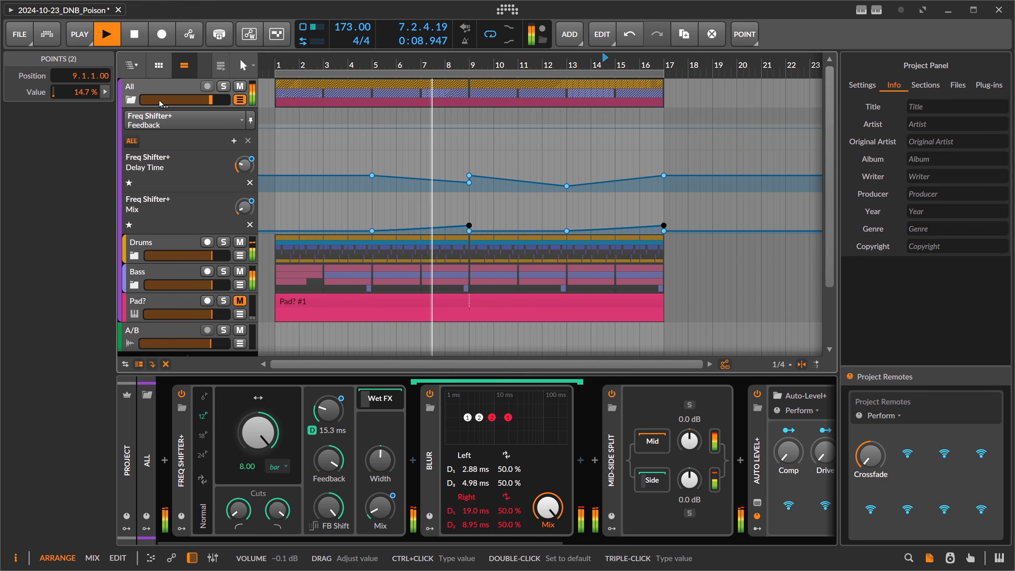
{"action": "left_click_drag", "start_coordinate": [82, 92], "coordinate": [82, 86]}
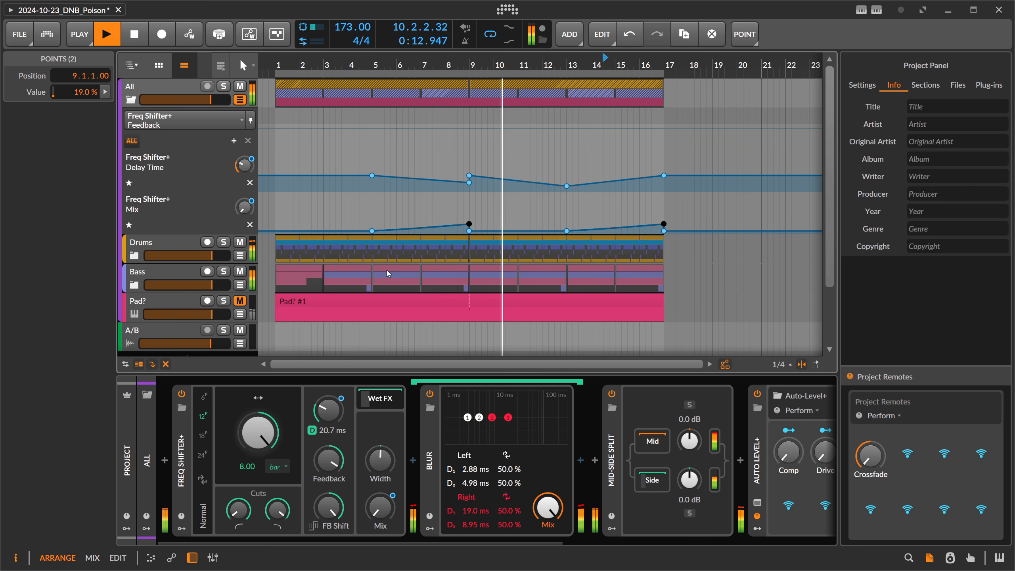
{"action": "key", "text": "space"}
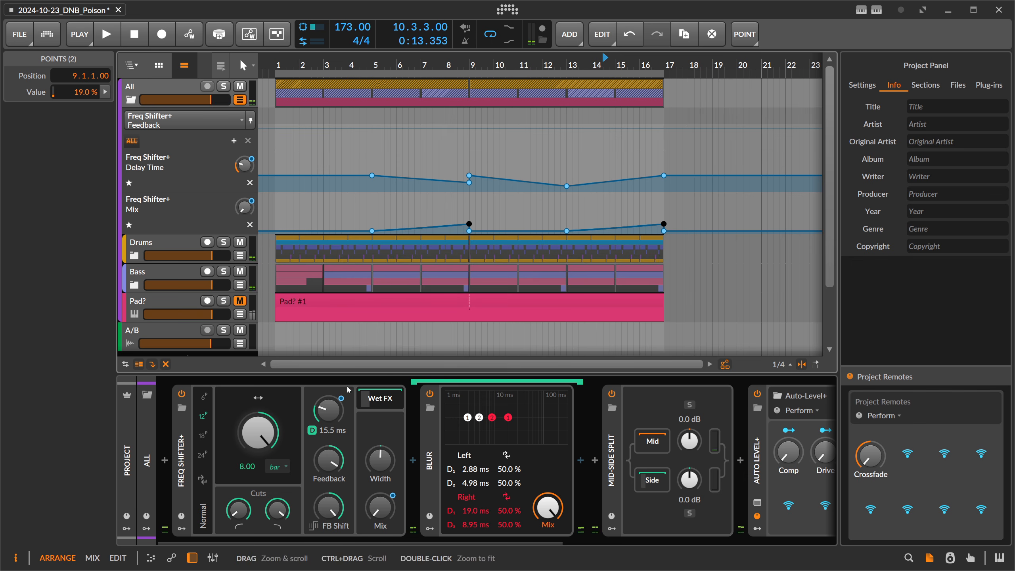
Set the Freq Shifter+ frequency shift range to 4.00 bar and audition the transition from bar 8.
{"action": "left_click", "coordinate": [252, 466]}
{"action": "type", "text": "4"}
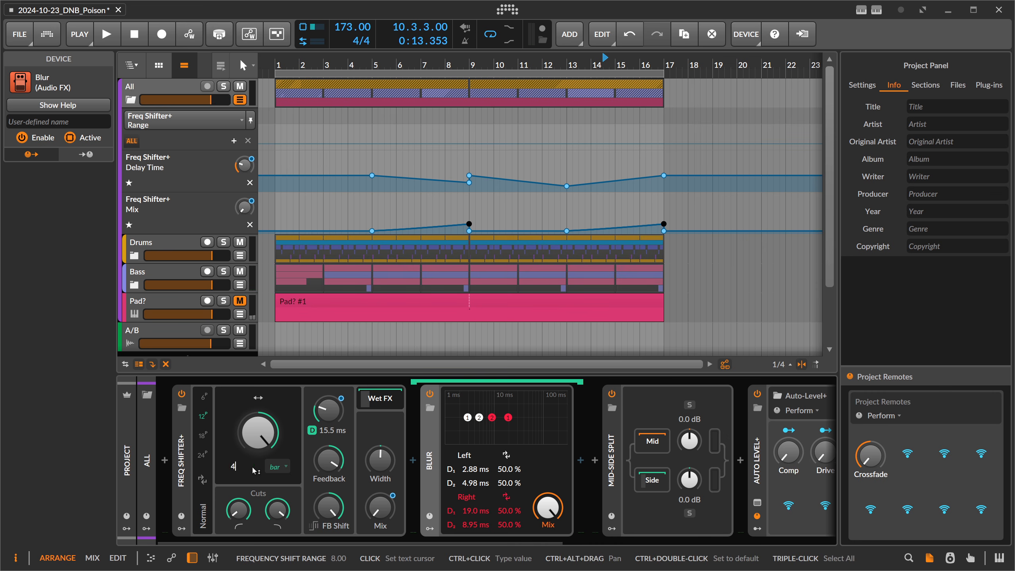
{"action": "key", "text": "Return"}
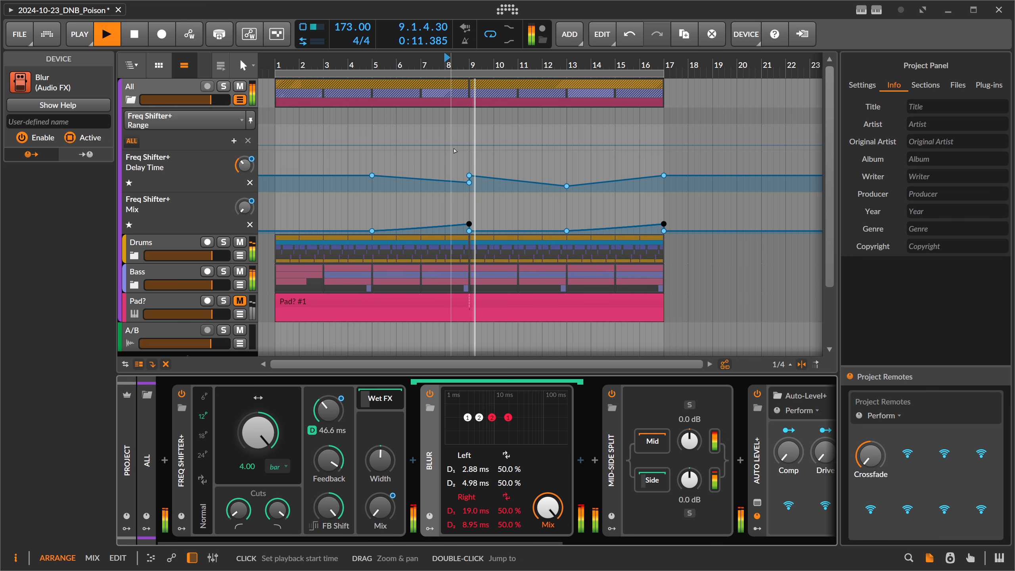
{"action": "key", "text": "space"}
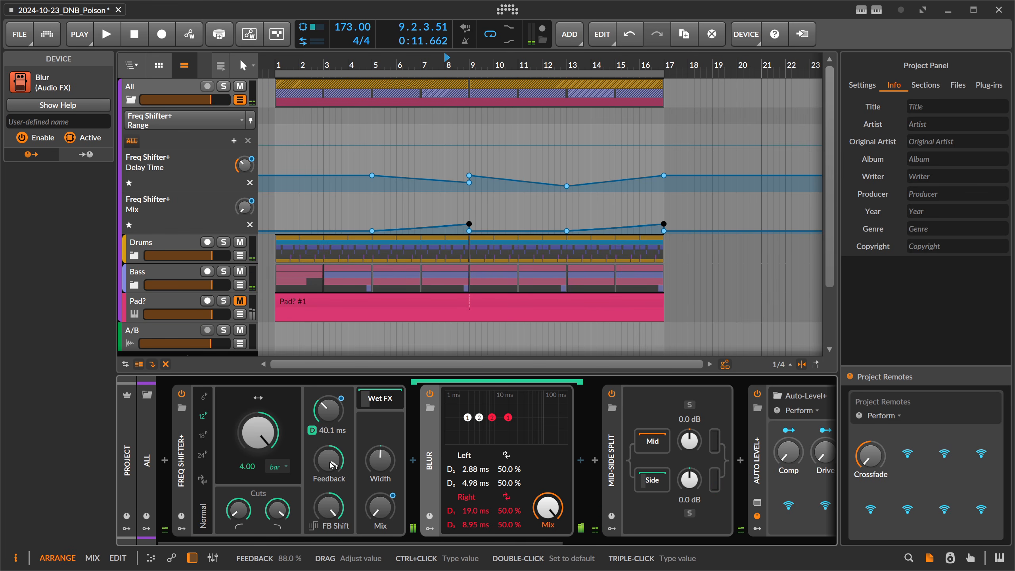
Turn the Freq Shifter+ Shift amount strongly negative and audition the transition from bar 7.
{"action": "left_click_drag", "start_coordinate": [271, 432], "coordinate": [271, 432]}
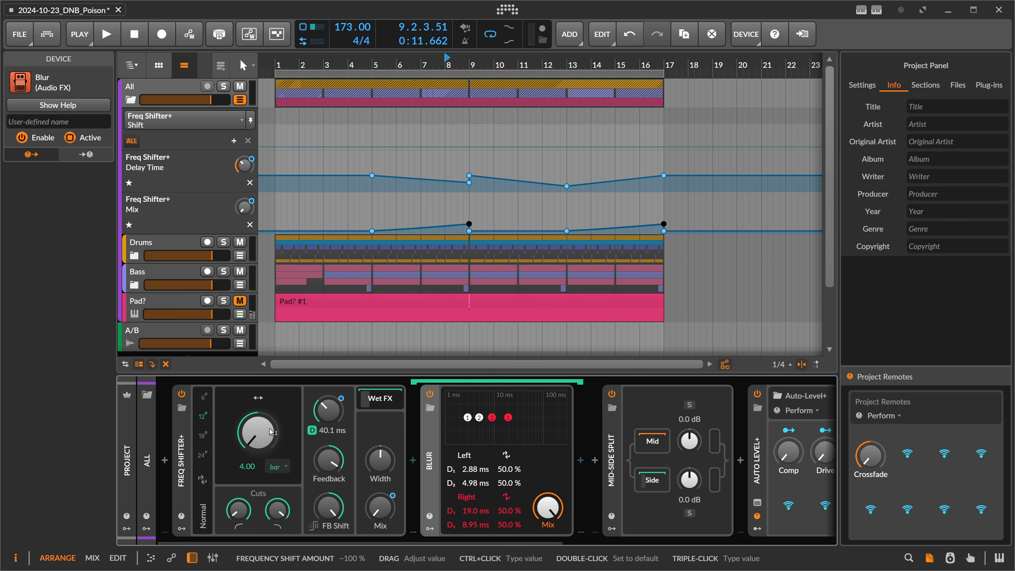
{"action": "left_click", "coordinate": [421, 63]}
{"action": "key", "text": "space"}
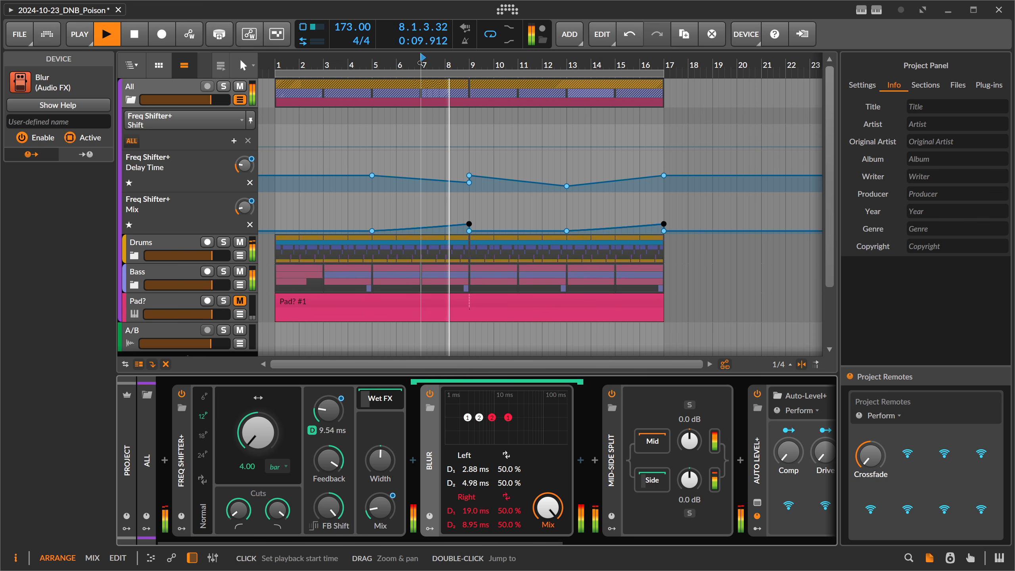
Turn the Freq Shifter+ Feedback down to -92.6% and audition the transition from bar 7.
{"action": "key", "text": "space"}
{"action": "left_click_drag", "start_coordinate": [335, 462], "coordinate": [335, 556]}
{"action": "key", "text": "space"}
Raise the Freq Shifter+ Feedback to 82.9%, turn FB Shift positive and adjust the Hi Cut while auditioning from bar 7.
{"action": "key", "text": "space"}
{"action": "key", "text": "space"}
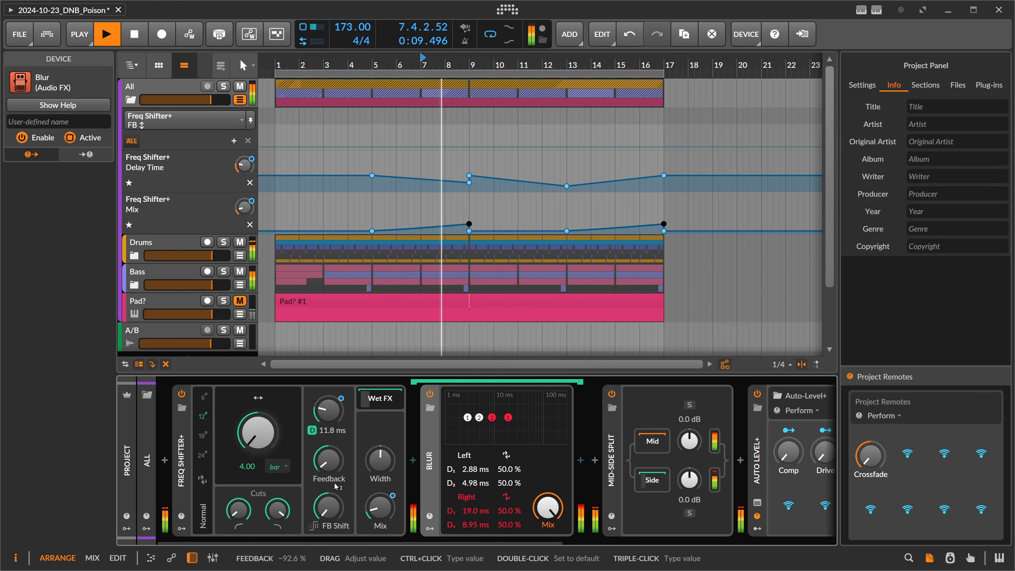
{"action": "left_click_drag", "start_coordinate": [335, 485], "coordinate": [336, 413]}
{"action": "key", "text": "space"}
{"action": "key", "text": "space"}
{"action": "left_click_drag", "start_coordinate": [332, 507], "coordinate": [338, 462]}
{"action": "mouse_move", "coordinate": [280, 512]}
{"action": "left_mouse_down"}
{"action": "mouse_move", "coordinate": [280, 527]}
{"action": "mouse_move", "coordinate": [281, 500]}
{"action": "left_mouse_up"}
{"action": "key", "text": "space"}
{"action": "key", "text": "space"}
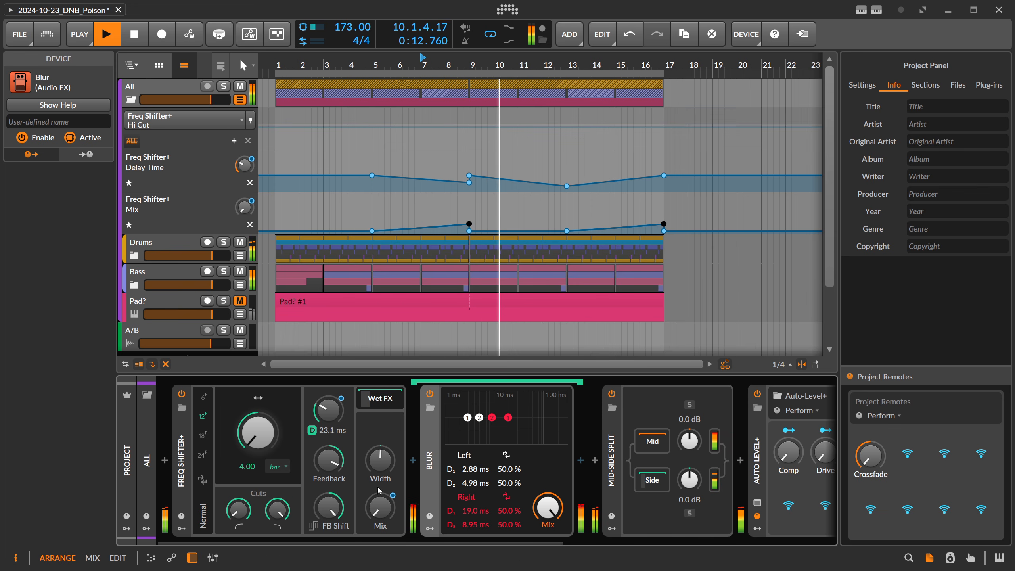
{"action": "key", "text": "space"}
Add a Convolution reverb after Blur in the Freq Shifter+ Wet FX chain.
{"action": "left_click", "coordinate": [580, 461]}
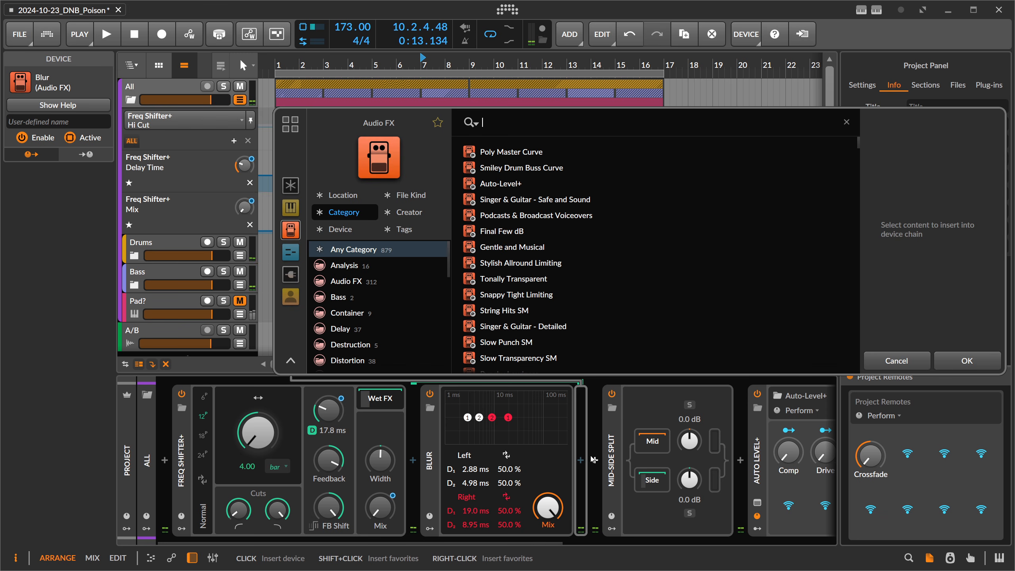
{"action": "type", "text": "conv"}
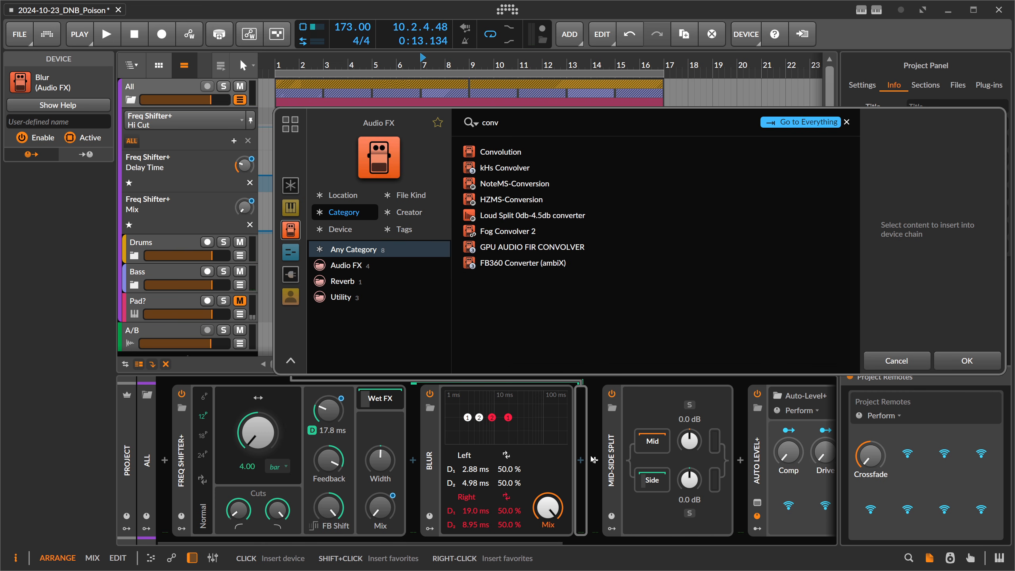
{"action": "key", "text": "Return"}
Set the Convolution Mix to 32.1% while auditioning the transition.
{"action": "mouse_move", "coordinate": [799, 507]}
{"action": "left_mouse_down"}
{"action": "mouse_move", "coordinate": [799, 520]}
{"action": "mouse_move", "coordinate": [806, 510]}
{"action": "left_mouse_up"}
{"action": "key", "text": "space"}
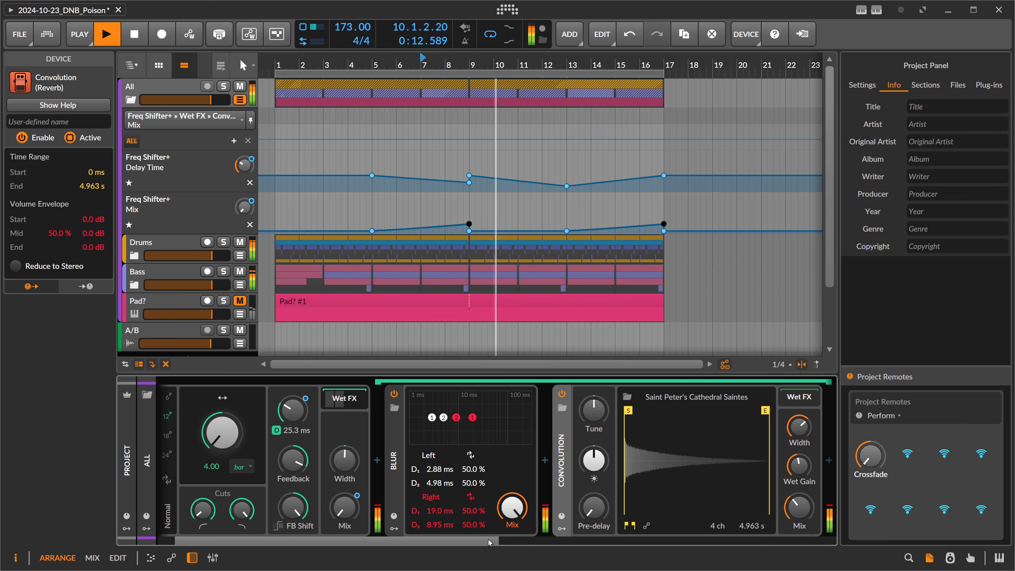
{"action": "scroll", "coordinate": [647, 519], "scroll_direction": "up", "scroll_amount": 2}
{"action": "left_click_drag", "start_coordinate": [821, 466], "coordinate": [821, 456]}
{"action": "scroll", "coordinate": [420, 542], "scroll_direction": "up", "scroll_amount": 1}
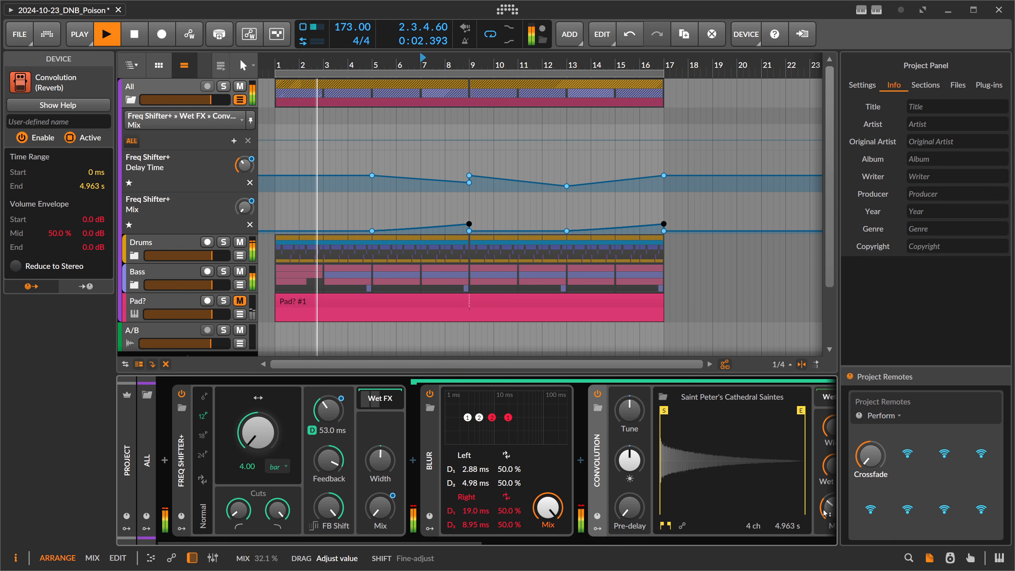
{"action": "key", "text": "space"}
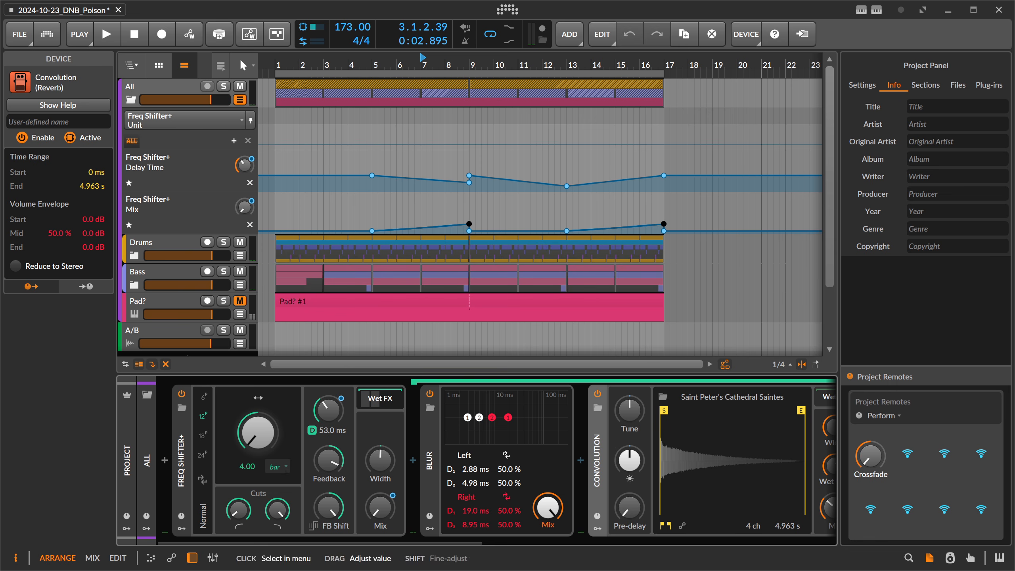
Turn the Freq Shifter+ Shift amount strongly positive and collapse its Wet FX chain.
{"action": "left_click", "coordinate": [286, 474]}
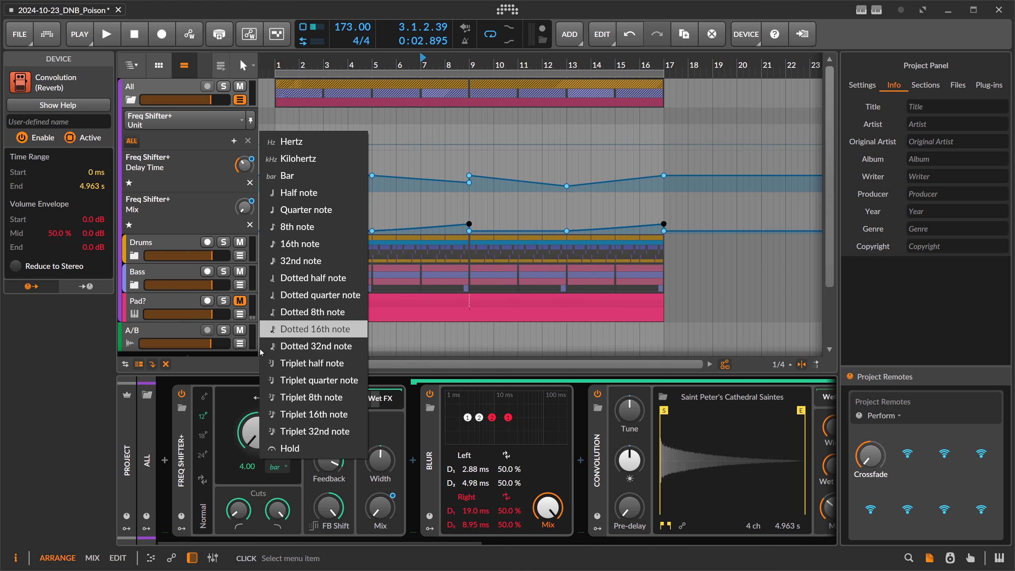
{"action": "left_click", "coordinate": [180, 445]}
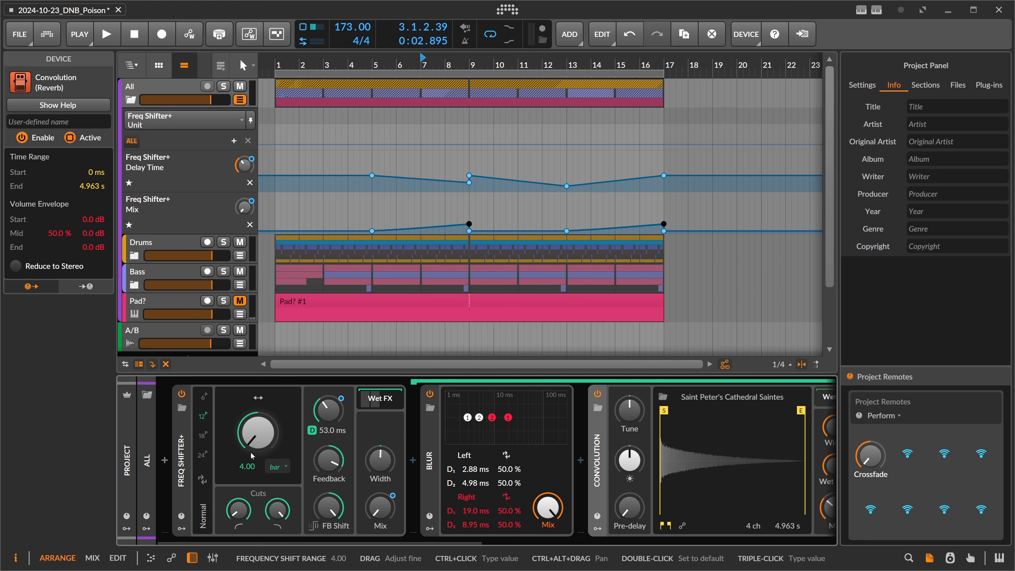
{"action": "left_click_drag", "start_coordinate": [259, 439], "coordinate": [262, 358]}
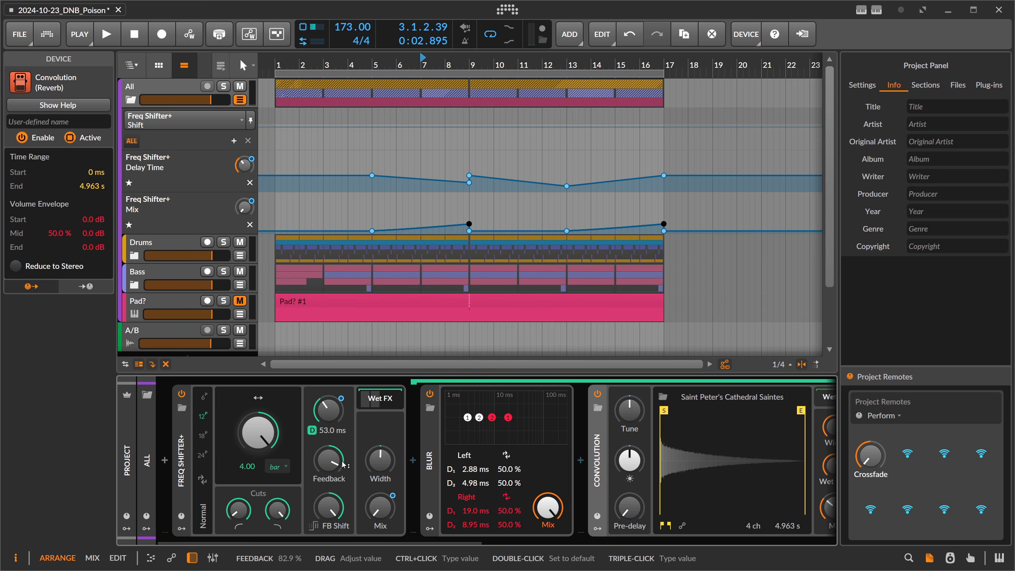
{"action": "left_click", "coordinate": [384, 407]}
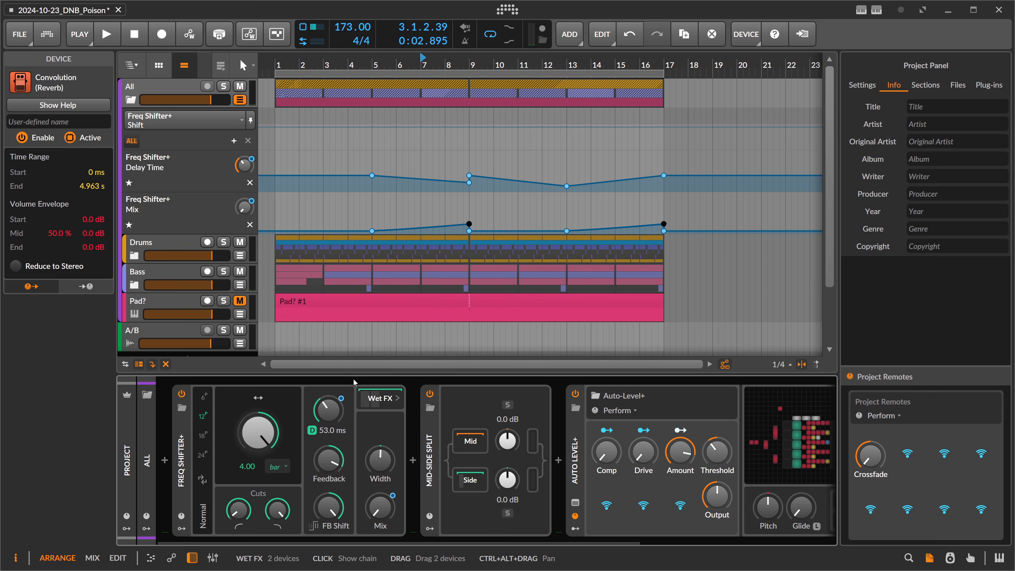
Hide the All group's automation lanes and unfold the Bass group to show its tracks.
{"action": "left_click", "coordinate": [249, 121]}
{"action": "left_click", "coordinate": [170, 86]}
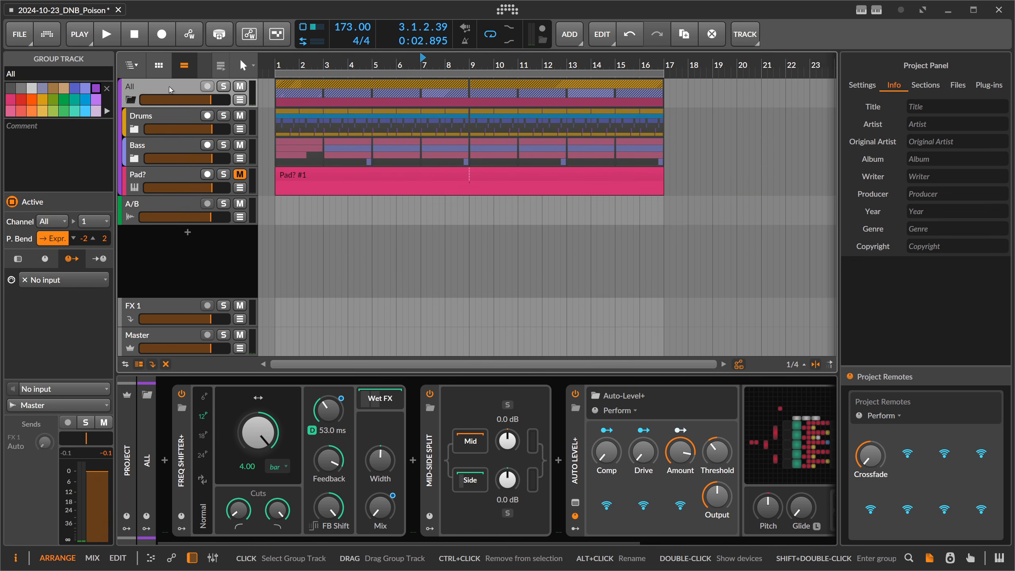
{"action": "left_click", "coordinate": [200, 164]}
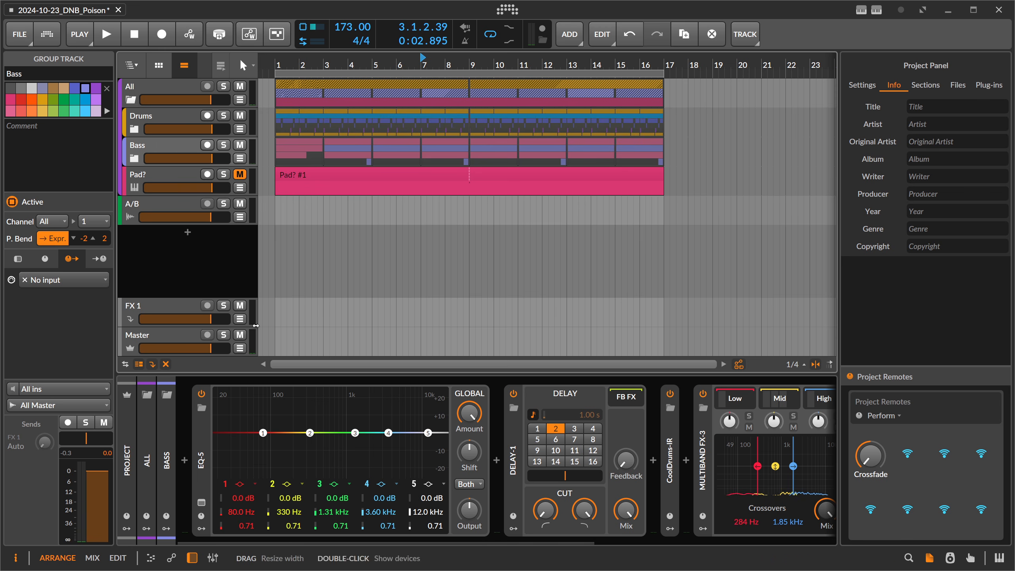
{"action": "left_click", "coordinate": [135, 158]}
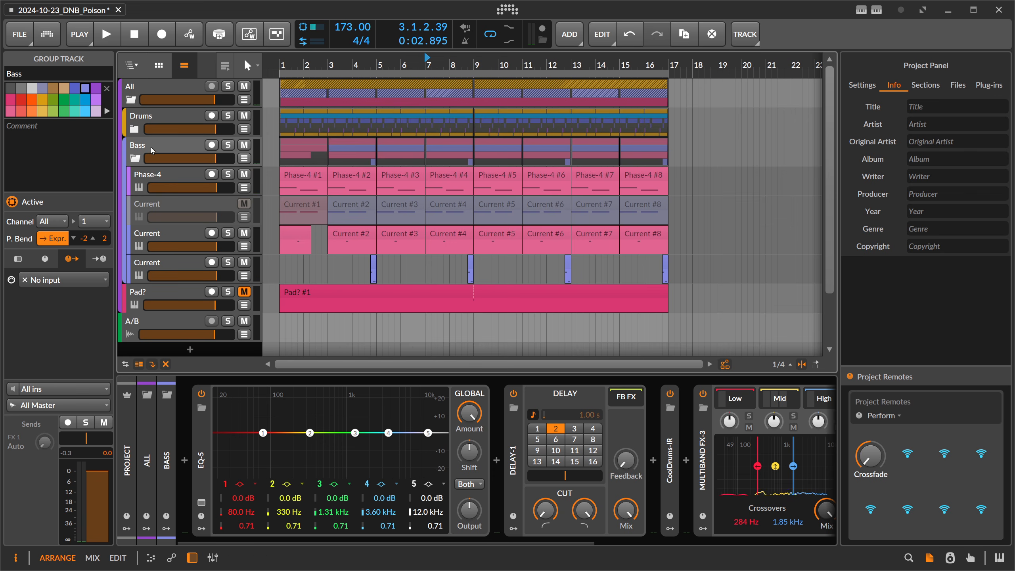
Examine the effect device chains of the Phase-4 track and the Bass group.
{"action": "left_click", "coordinate": [159, 180]}
{"action": "left_click_drag", "start_coordinate": [244, 542], "coordinate": [692, 519]}
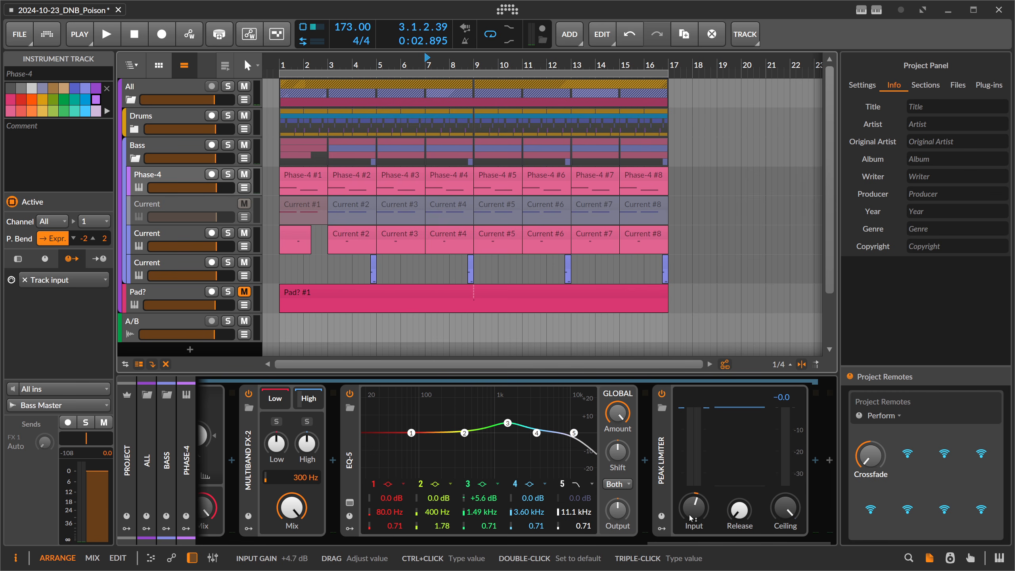
{"action": "left_click_drag", "start_coordinate": [659, 542], "coordinate": [457, 546]}
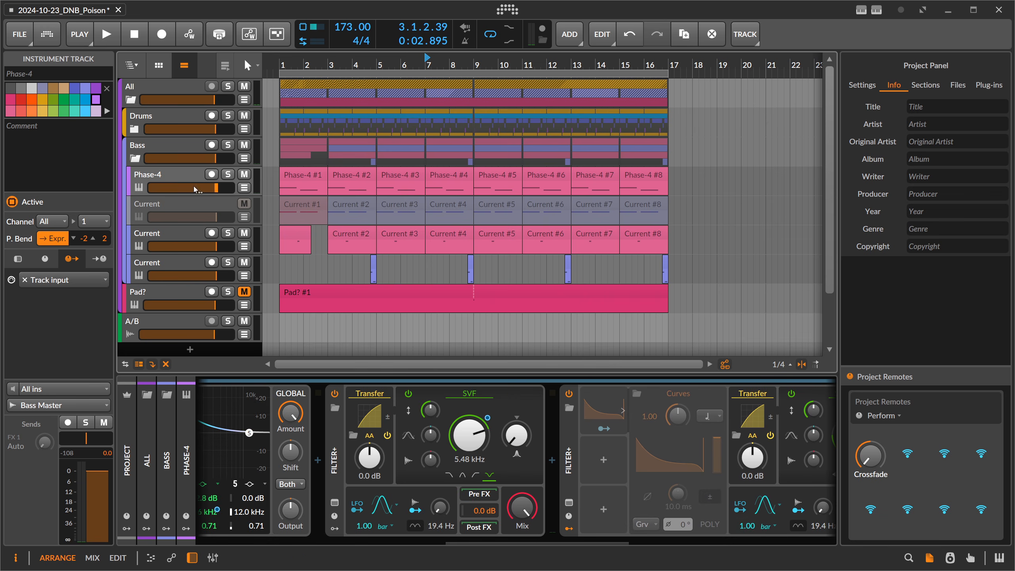
{"action": "left_click", "coordinate": [180, 146]}
{"action": "scroll", "coordinate": [495, 519], "scroll_direction": "down", "scroll_amount": 6}
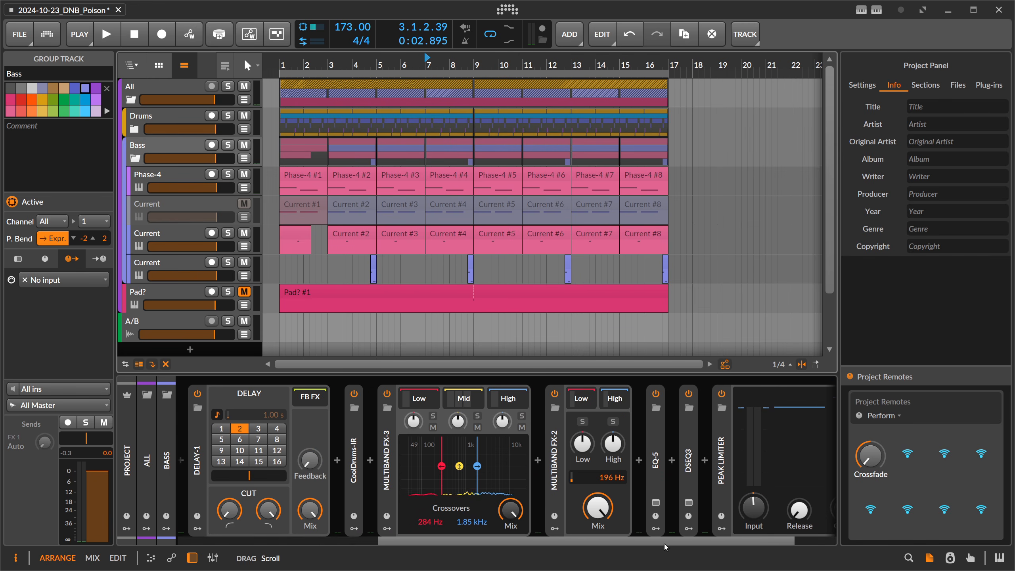
{"action": "left_click", "coordinate": [556, 396]}
{"action": "left_click_drag", "start_coordinate": [556, 544], "coordinate": [354, 545]}
Solo the Bass group and audition it from bar 1, with the arrangement zoomed to fit the clips.
{"action": "left_click", "coordinate": [227, 144]}
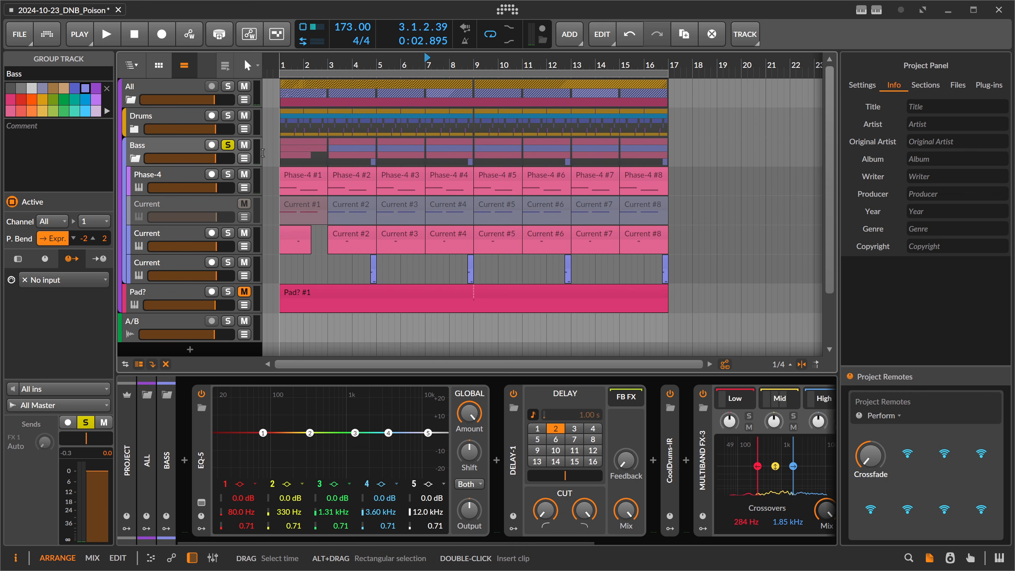
{"action": "key", "text": "space"}
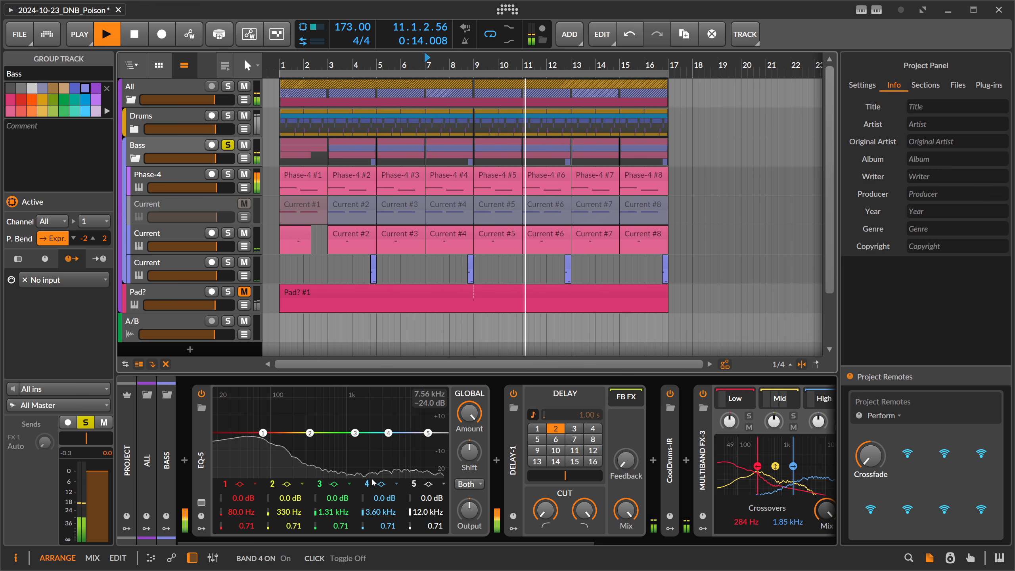
{"action": "double_click", "coordinate": [278, 69]}
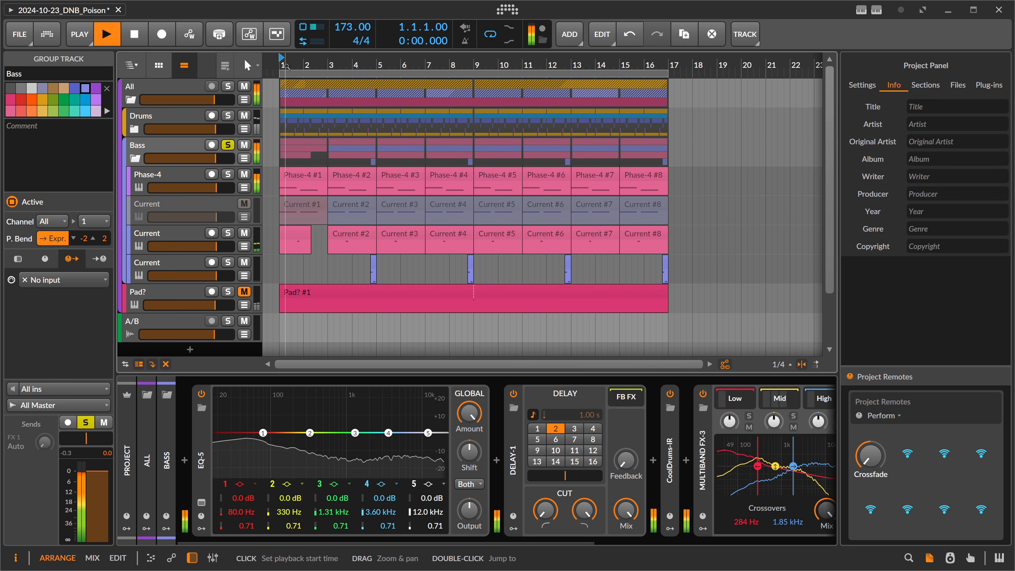
{"action": "left_click_drag", "start_coordinate": [278, 70], "coordinate": [277, 88]}
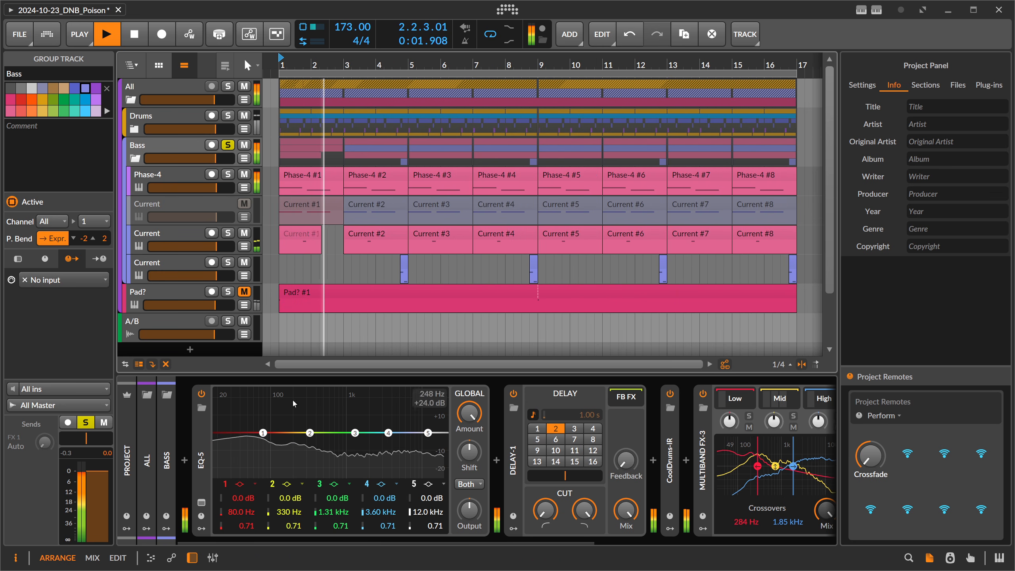
Insert a Freq Shifter+ before EQ-5 in the Bass group's device chain.
{"action": "left_click", "coordinate": [184, 460]}
{"action": "type", "text": "freq"}
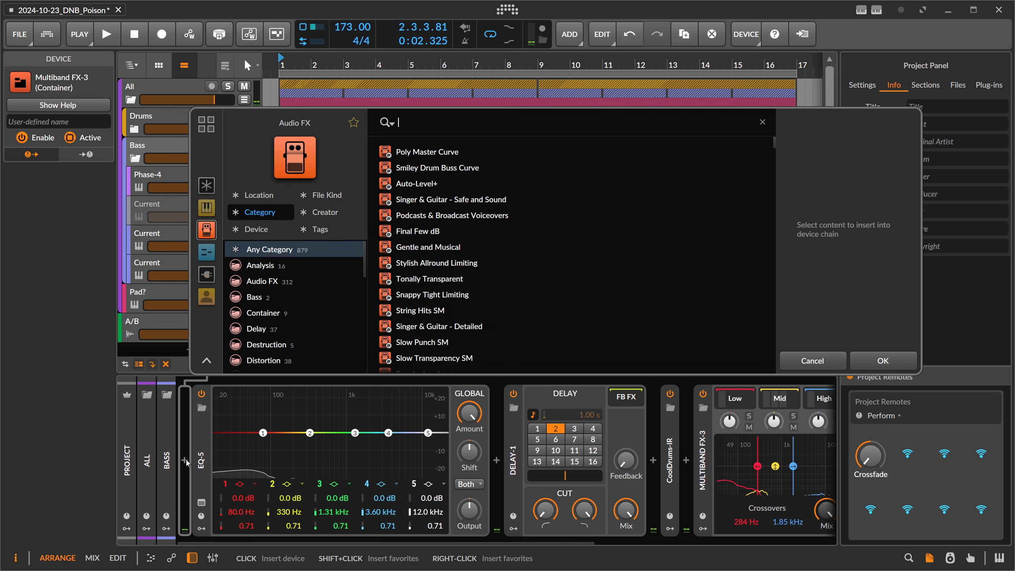
{"action": "key", "text": "Return"}
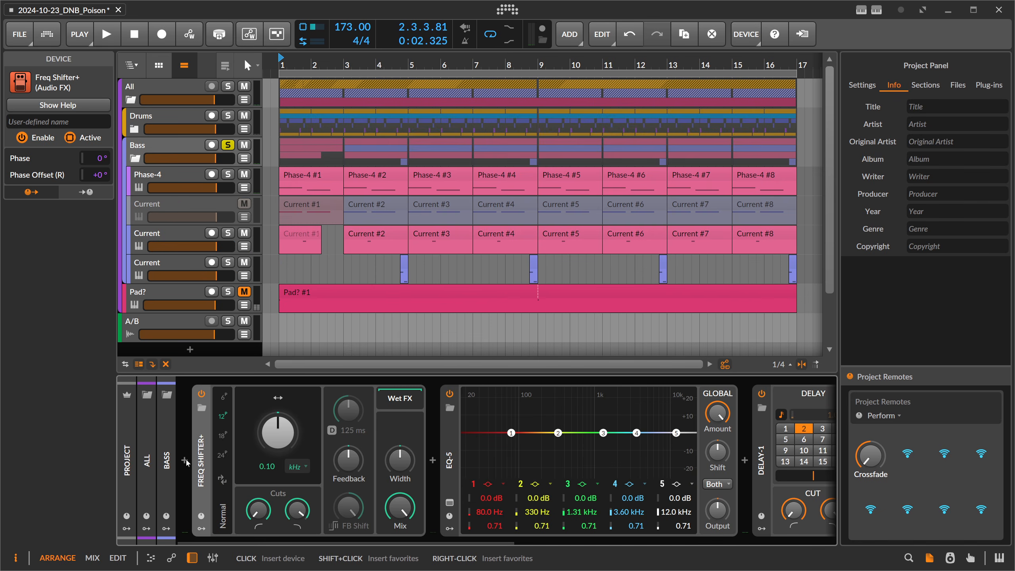
Set the Bass Freq Shifter+ shift unit to Bar, turn its Shift amount strongly negative and start playback from bar 1.
{"action": "left_click", "coordinate": [297, 466]}
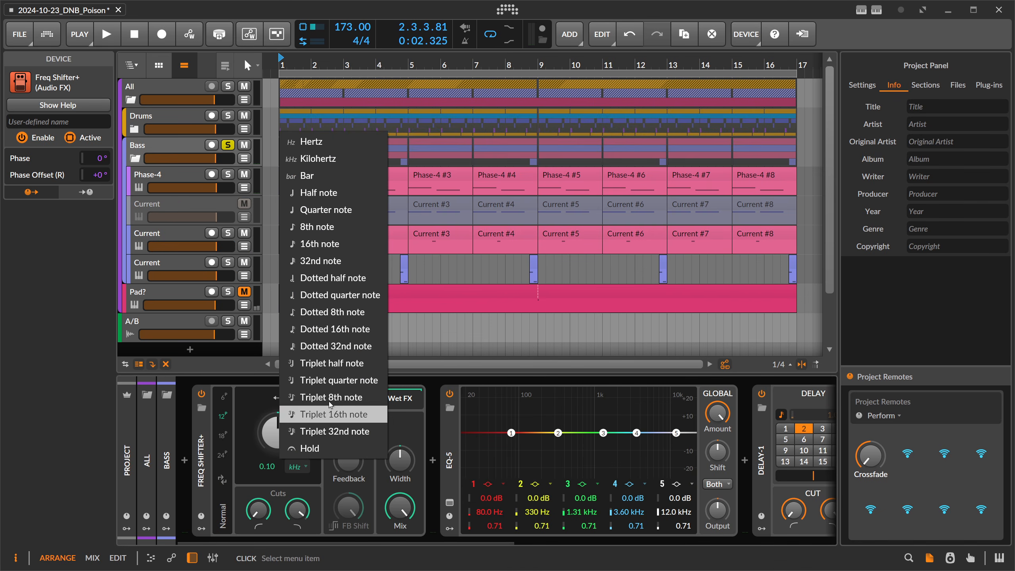
{"action": "left_click", "coordinate": [330, 175]}
{"action": "mouse_move", "coordinate": [284, 436]}
{"action": "left_mouse_down"}
{"action": "mouse_move", "coordinate": [284, 477]}
{"action": "mouse_move", "coordinate": [273, 443]}
{"action": "left_mouse_up"}
{"action": "key", "text": "space"}
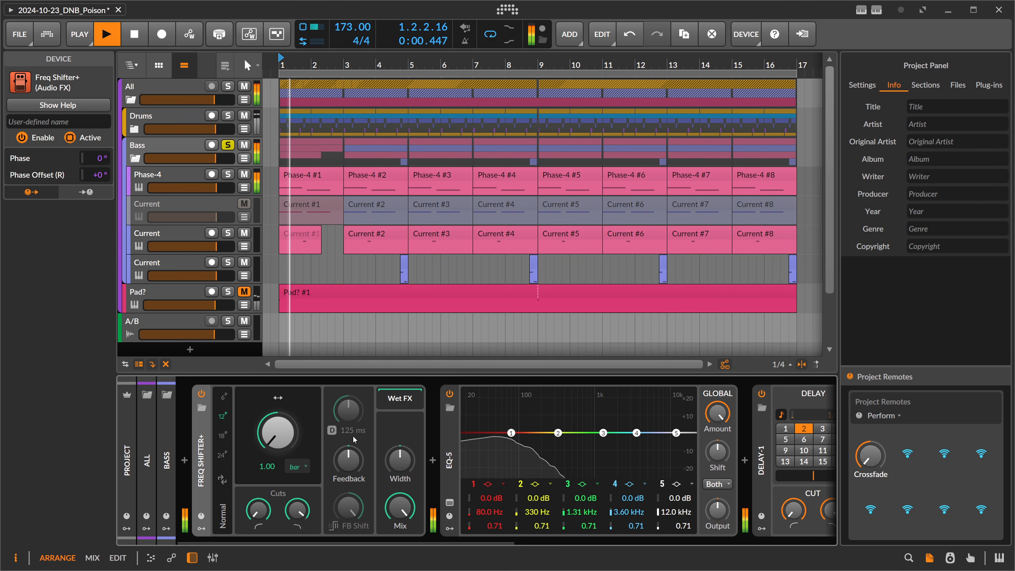
Raise the Bass Freq Shifter+ Feedback to about 83% while listening to the soloed bass.
{"action": "left_click_drag", "start_coordinate": [348, 459], "coordinate": [349, 413]}
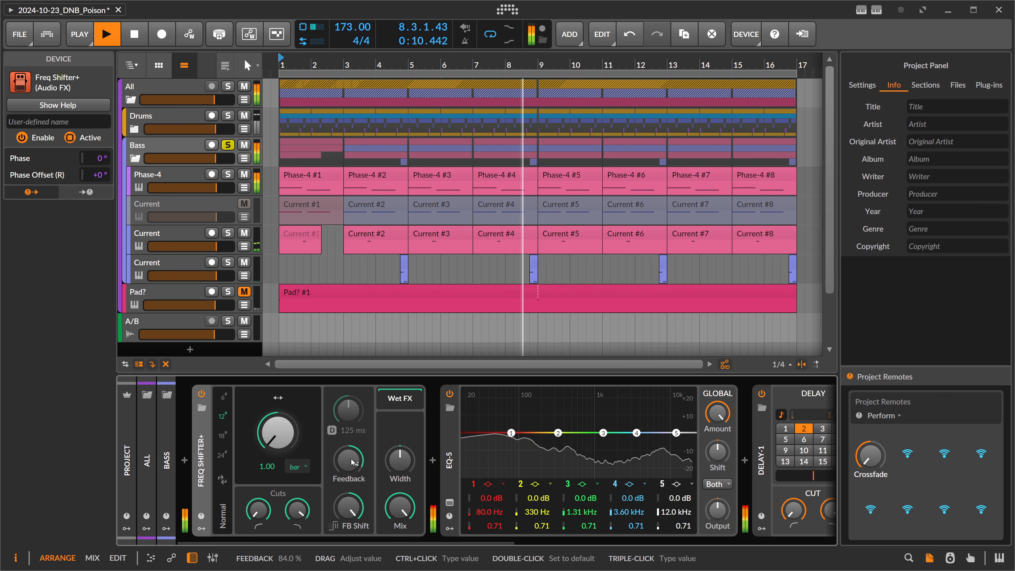
{"action": "left_click_drag", "start_coordinate": [352, 462], "coordinate": [329, 463]}
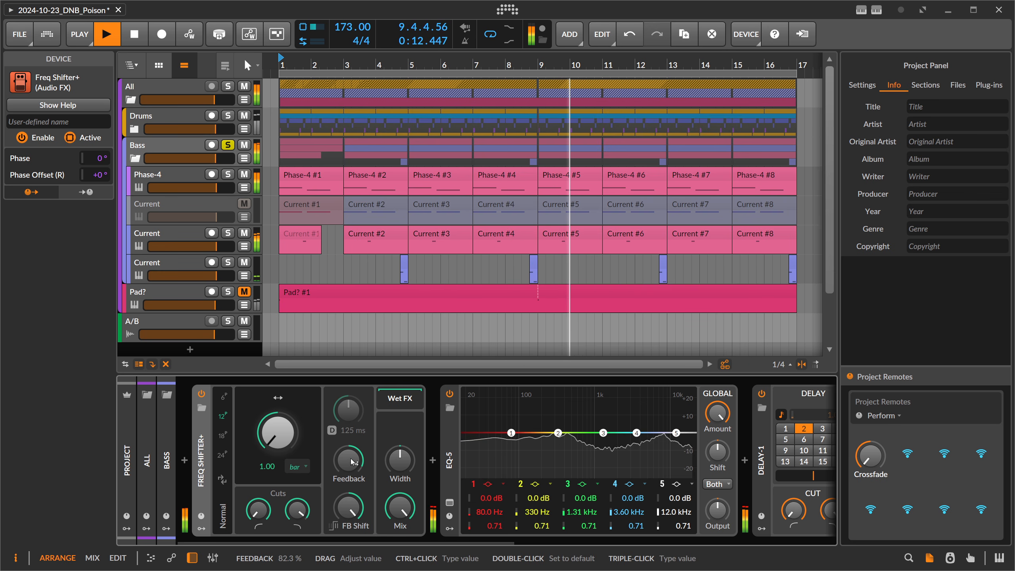
{"action": "key", "text": "space"}
Set the Bass Freq Shifter+ frequency shift range to 2.00 bar and audition the bass from bar 1.
{"action": "left_click", "coordinate": [273, 467], "text": "ctrl"}
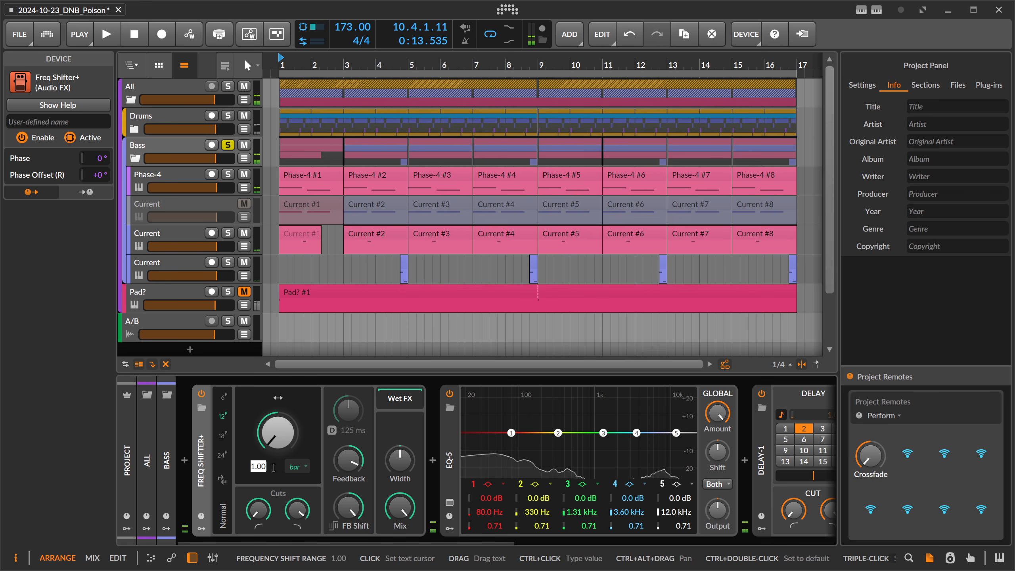
{"action": "type", "text": "2"}
{"action": "key", "text": "Return"}
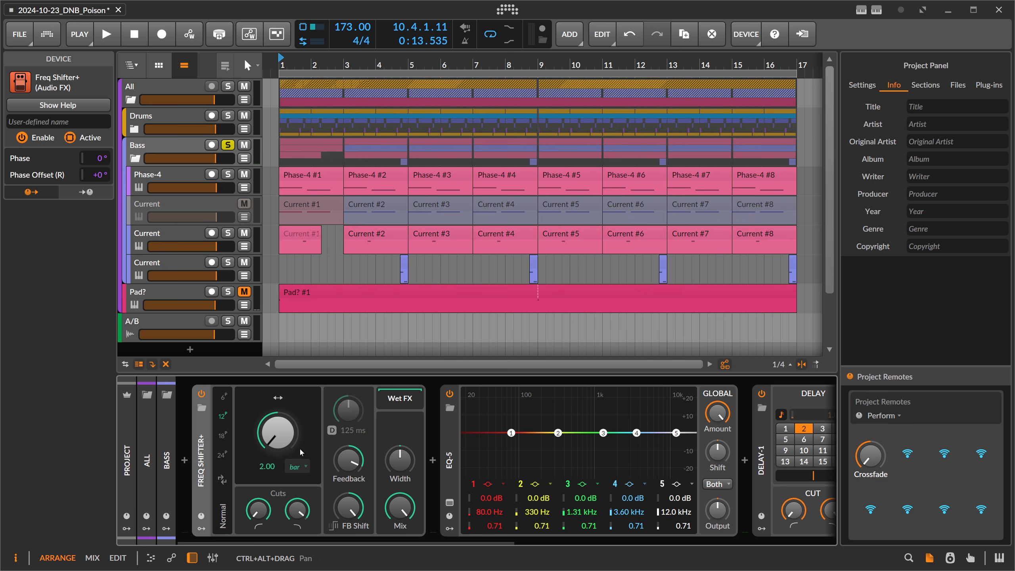
{"action": "key", "text": "space"}
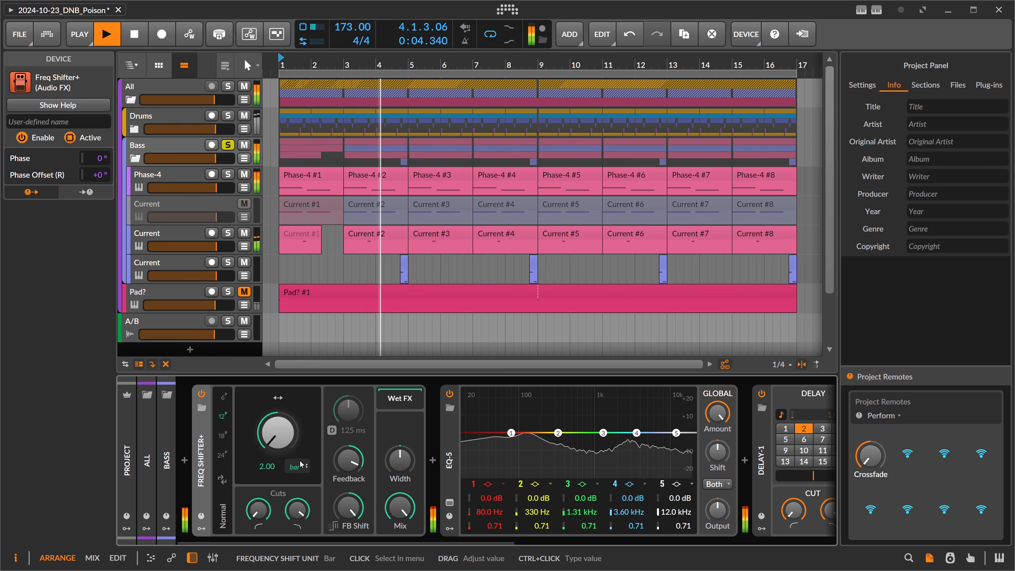
{"action": "key", "text": "space"}
Set the Bass Freq Shifter+ shift unit to Quarter note with a range of 1.00 and play from bar 1.
{"action": "left_click", "coordinate": [298, 467]}
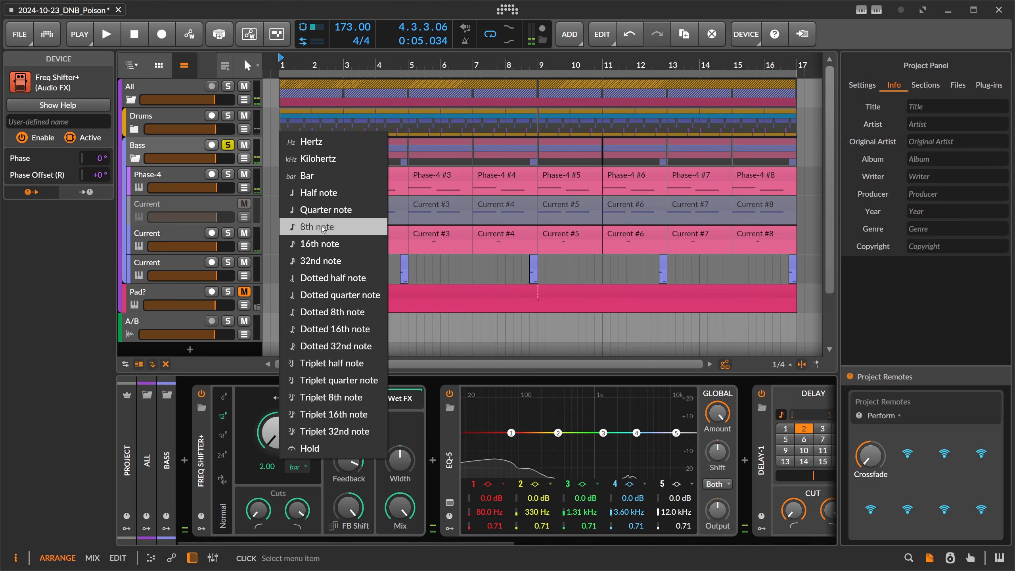
{"action": "left_click", "coordinate": [325, 210]}
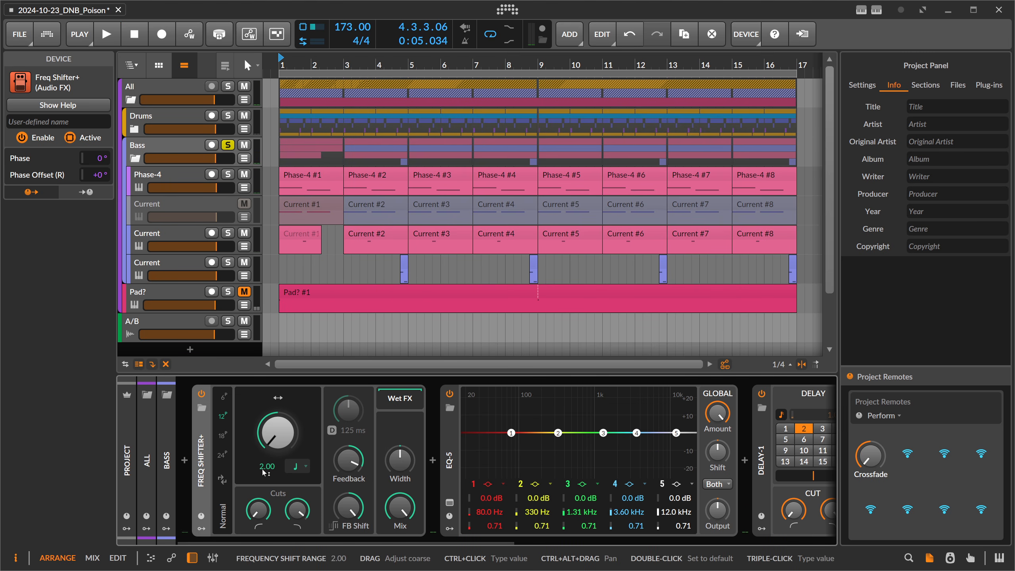
{"action": "key", "text": "space"}
Lower the Bass Freq Shifter+ Feedback during playback and unsolo the Bass group to hear it in the full mix.
{"action": "mouse_move", "coordinate": [348, 460]}
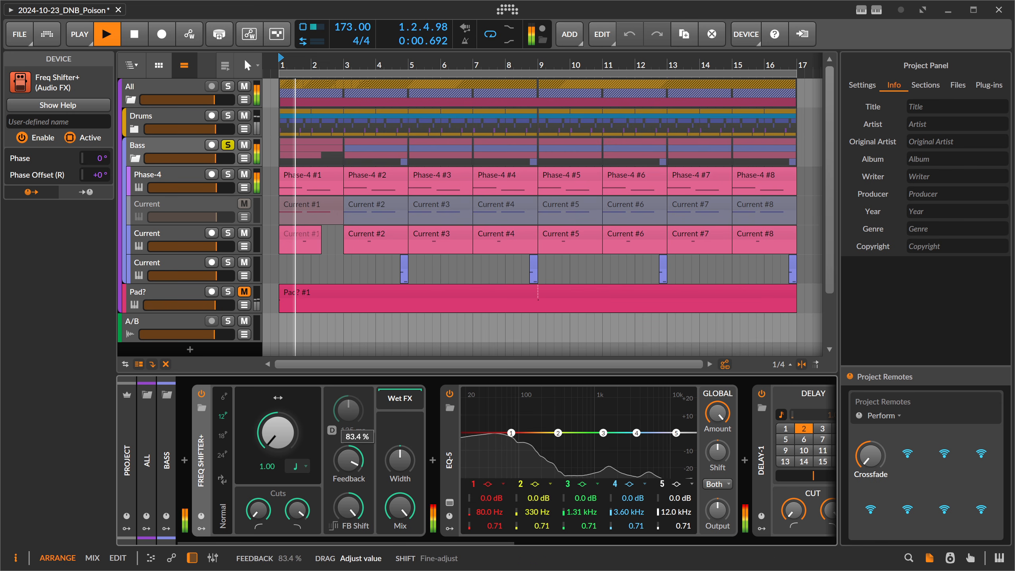
{"action": "left_click_drag", "start_coordinate": [348, 460], "coordinate": [348, 486]}
{"action": "left_click", "coordinate": [226, 146]}
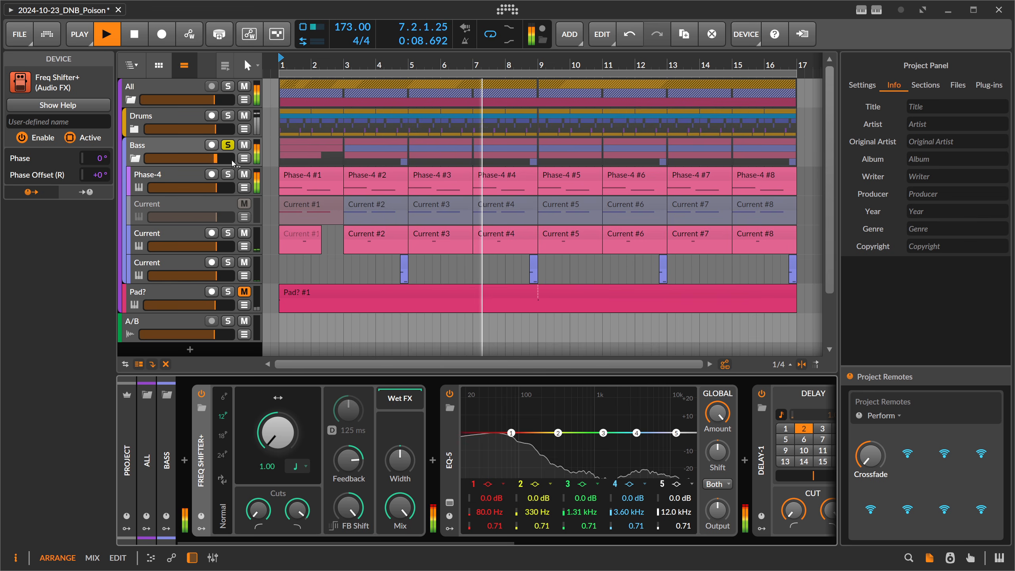
{"action": "mouse_move", "coordinate": [348, 460]}
{"action": "left_mouse_down"}
{"action": "mouse_move", "coordinate": [349, 491]}
{"action": "mouse_move", "coordinate": [348, 473]}
{"action": "left_mouse_up"}
{"action": "key", "text": "space"}
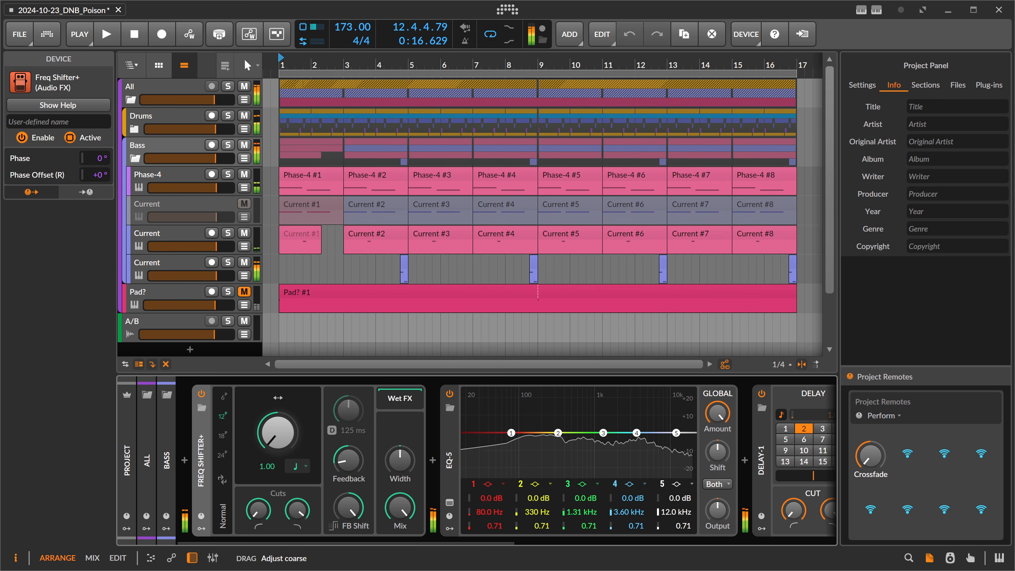
Audition the track while setting the Bass Freq Shifter+ frequency shift range to 1.00 and its Feedback to about -69%.
{"action": "key", "text": "space"}
{"action": "left_click_drag", "start_coordinate": [348, 474], "coordinate": [349, 477]}
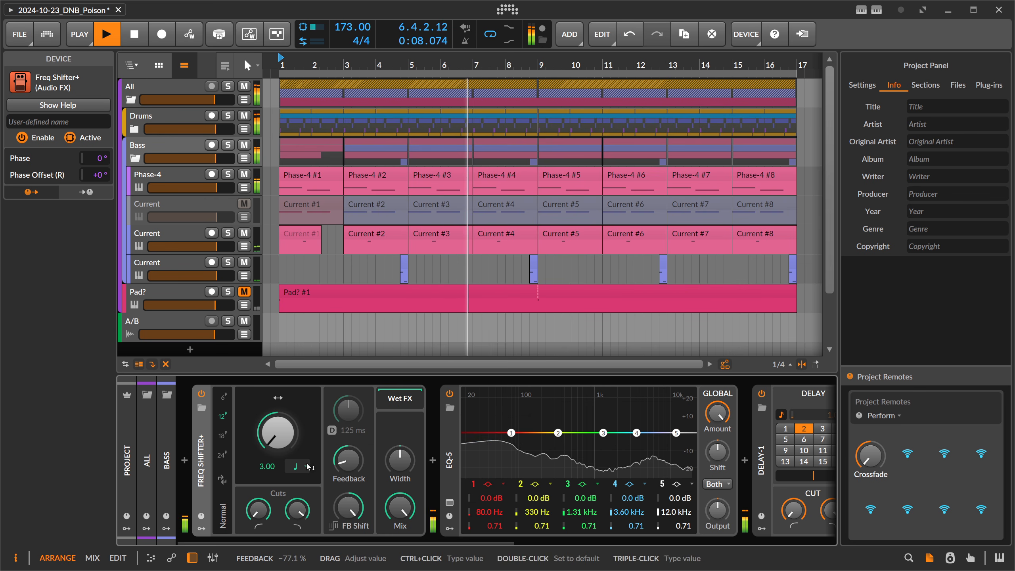
{"action": "double_click", "coordinate": [266, 466]}
{"action": "key", "text": "space"}
{"action": "key", "text": "space"}
{"action": "mouse_move", "coordinate": [348, 460]}
{"action": "left_mouse_down"}
{"action": "mouse_move", "coordinate": [296, 343]}
{"action": "mouse_move", "coordinate": [347, 467]}
{"action": "left_mouse_up"}
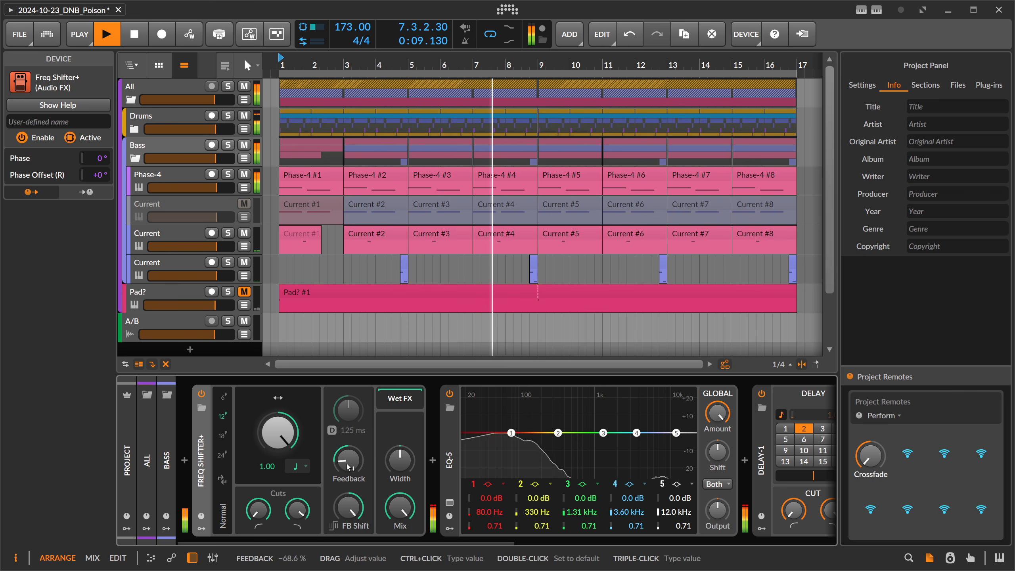
{"action": "key", "text": "space"}
Set the Bass Freq Shifter+ shift unit to Hertz and sweep the shift amount from about -55% to 79% during playback.
{"action": "left_click", "coordinate": [298, 466]}
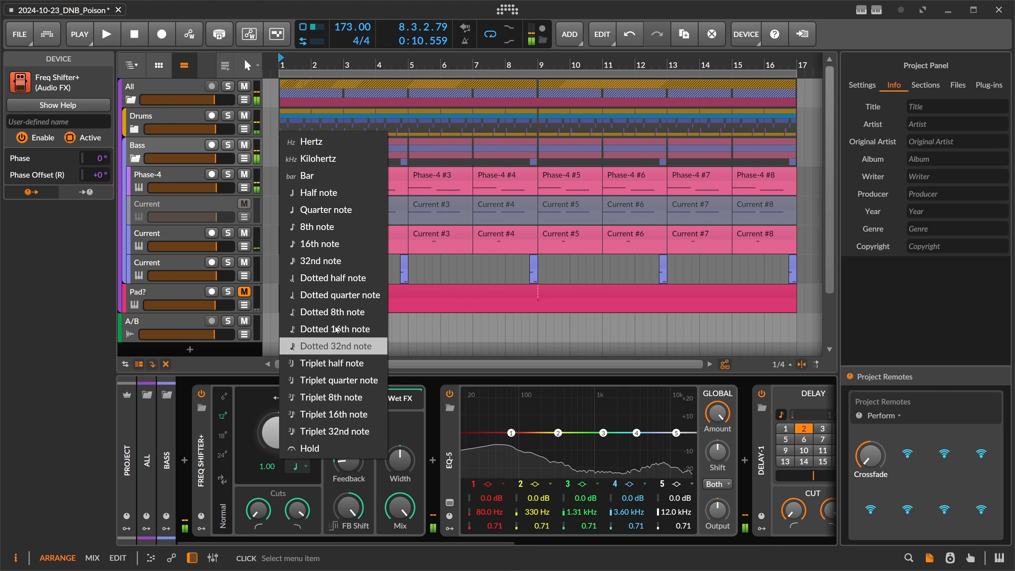
{"action": "left_click", "coordinate": [331, 149]}
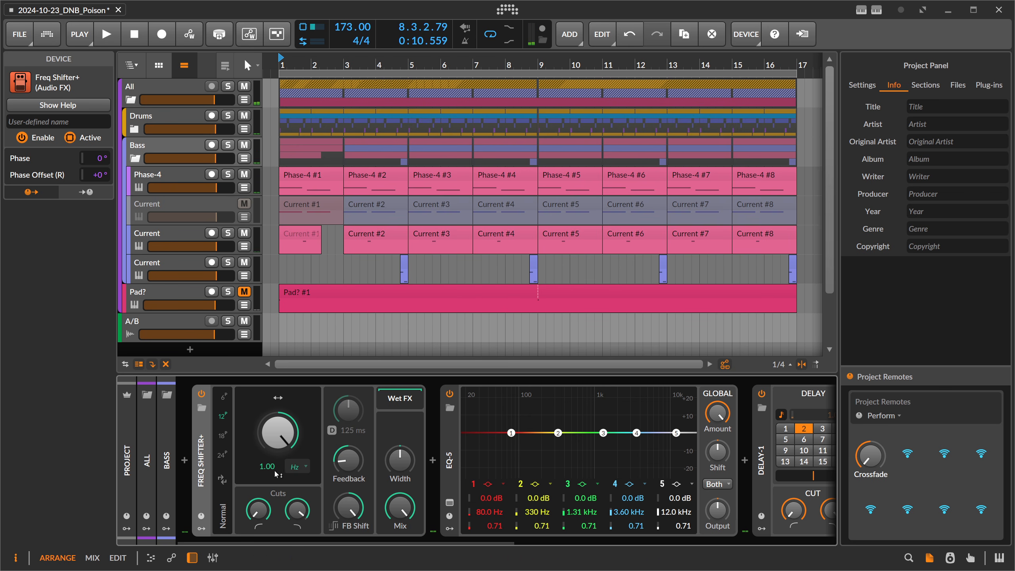
{"action": "left_click_drag", "start_coordinate": [278, 432], "coordinate": [278, 453]}
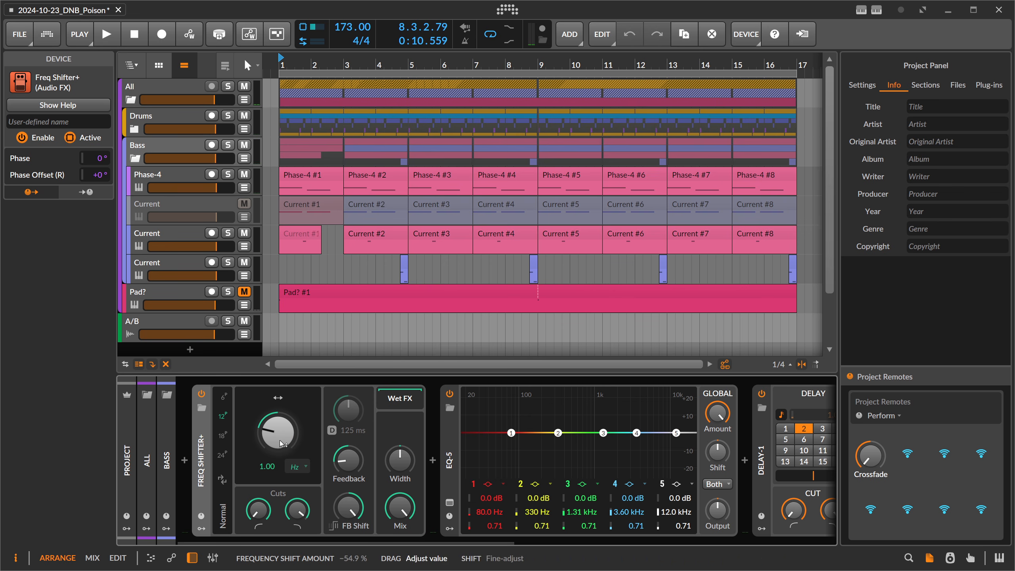
{"action": "key", "text": "space"}
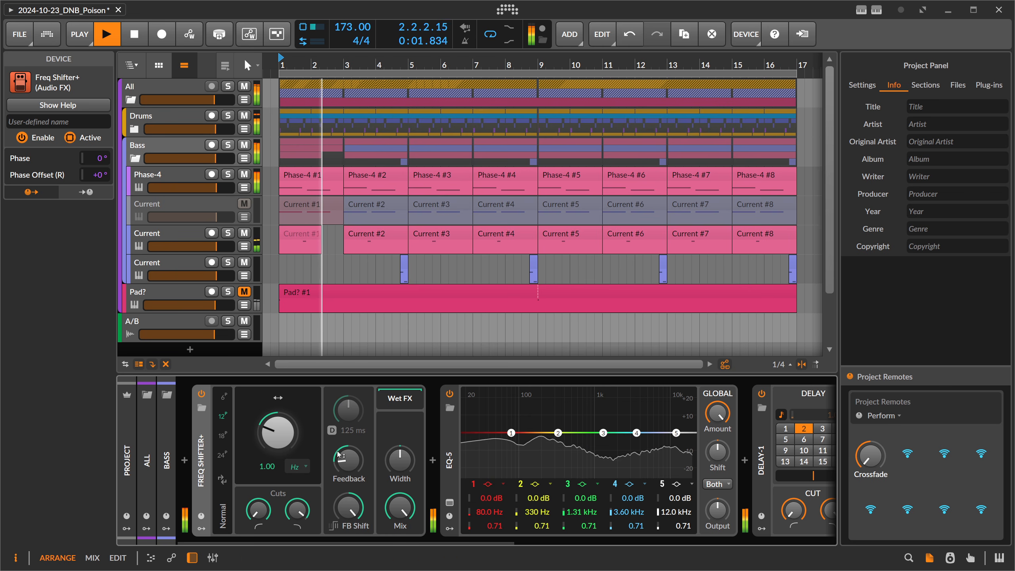
{"action": "left_click_drag", "start_coordinate": [277, 431], "coordinate": [278, 410]}
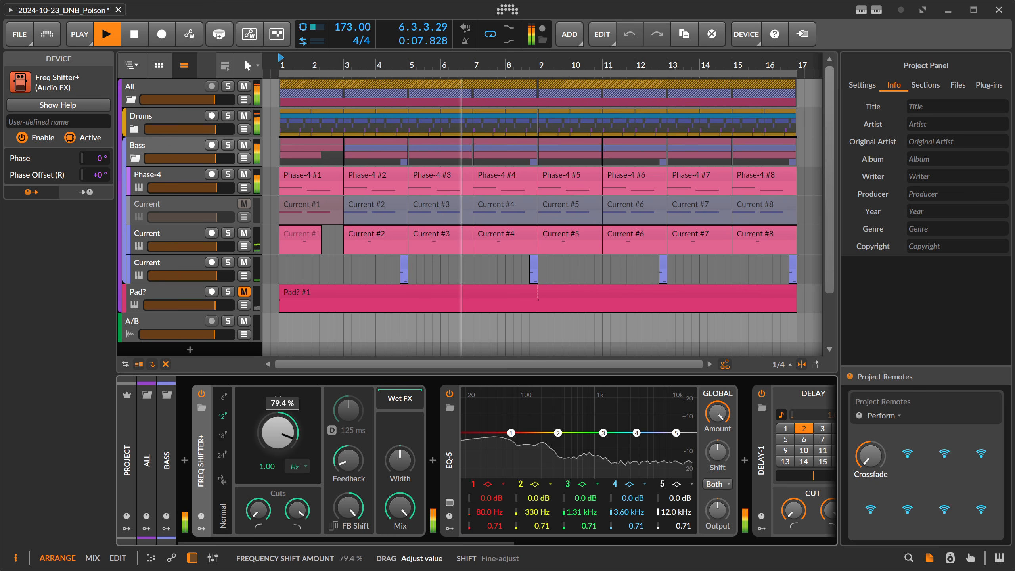
Raise the Bass Freq Shifter+ Feedback, move the shift amount to about -72%, lower the feedback high cut, and reduce Mix to 0%.
{"action": "left_click_drag", "start_coordinate": [349, 460], "coordinate": [349, 372]}
{"action": "left_click_drag", "start_coordinate": [278, 432], "coordinate": [277, 442]}
{"action": "left_click_drag", "start_coordinate": [332, 459], "coordinate": [297, 543]}
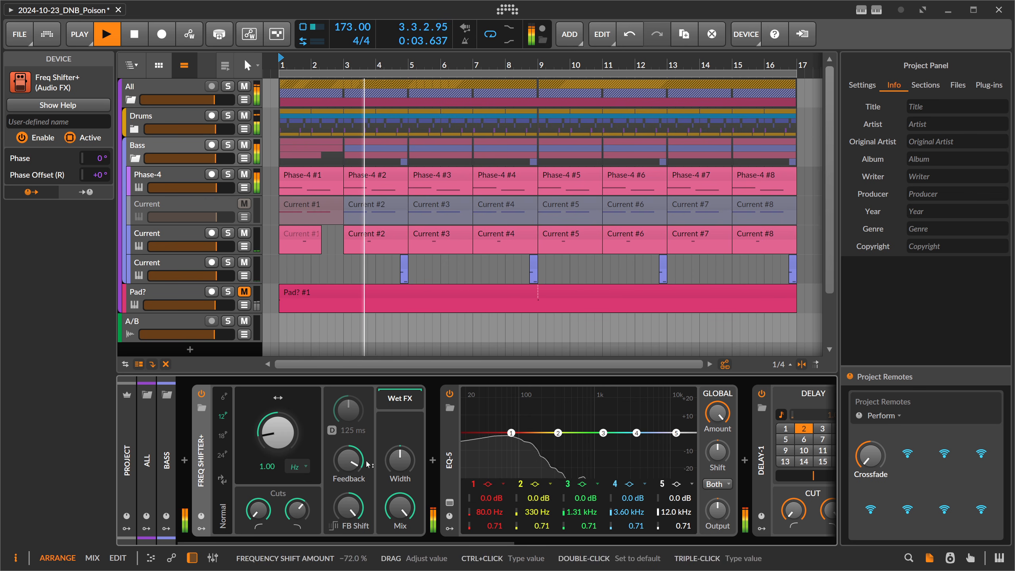
{"action": "left_click_drag", "start_coordinate": [404, 507], "coordinate": [405, 565]}
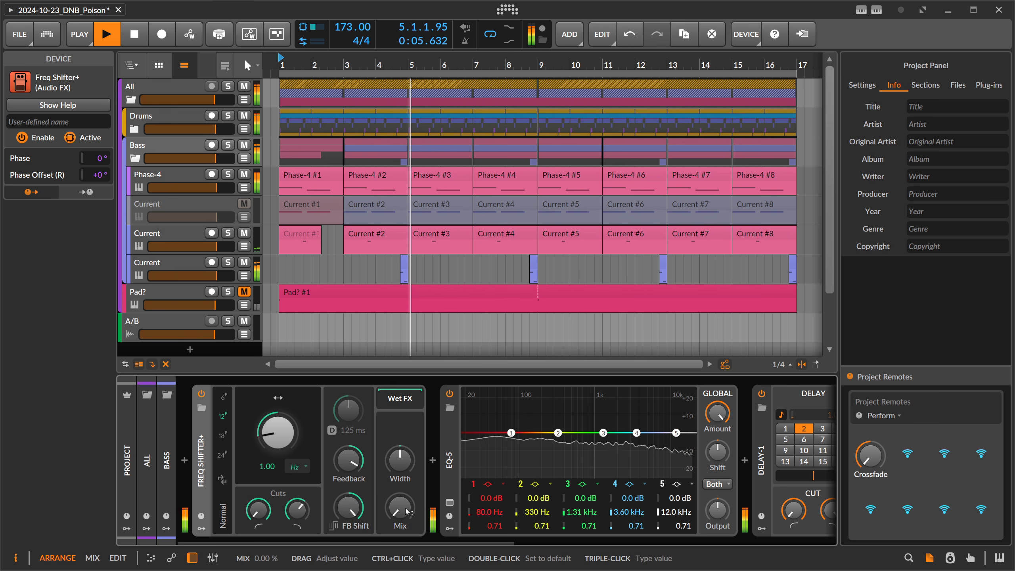
{"action": "key", "text": "space"}
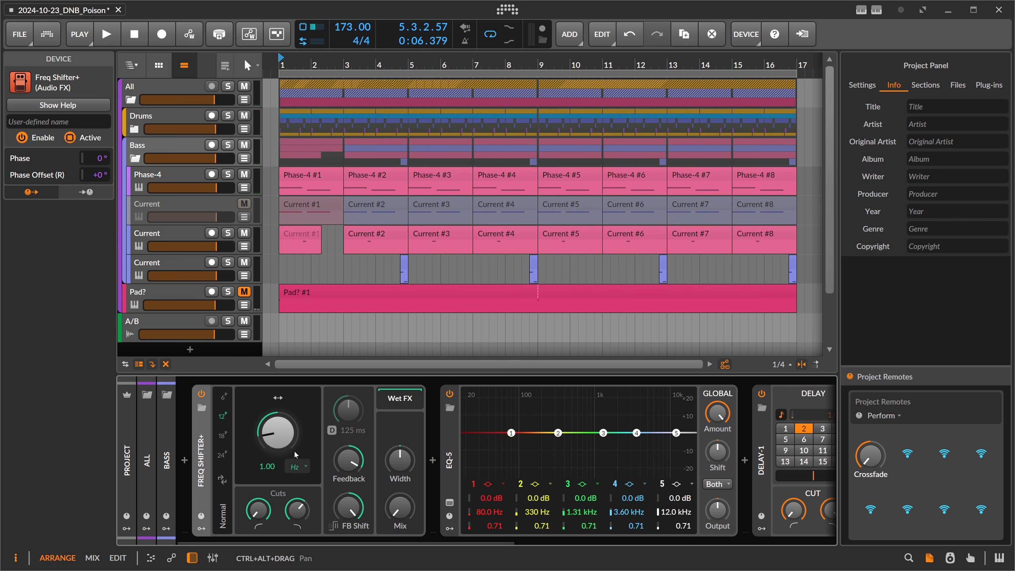
Reset the Bass Freq Shifter+ shift amount to its default and set the shift unit to Kilohertz.
{"action": "double_click", "coordinate": [276, 428]}
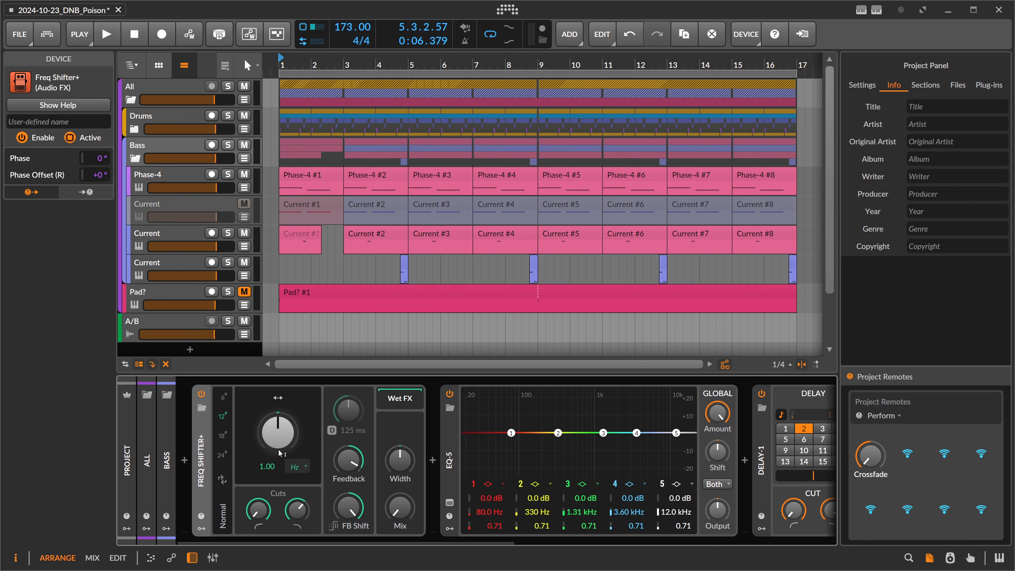
{"action": "left_click", "coordinate": [295, 464]}
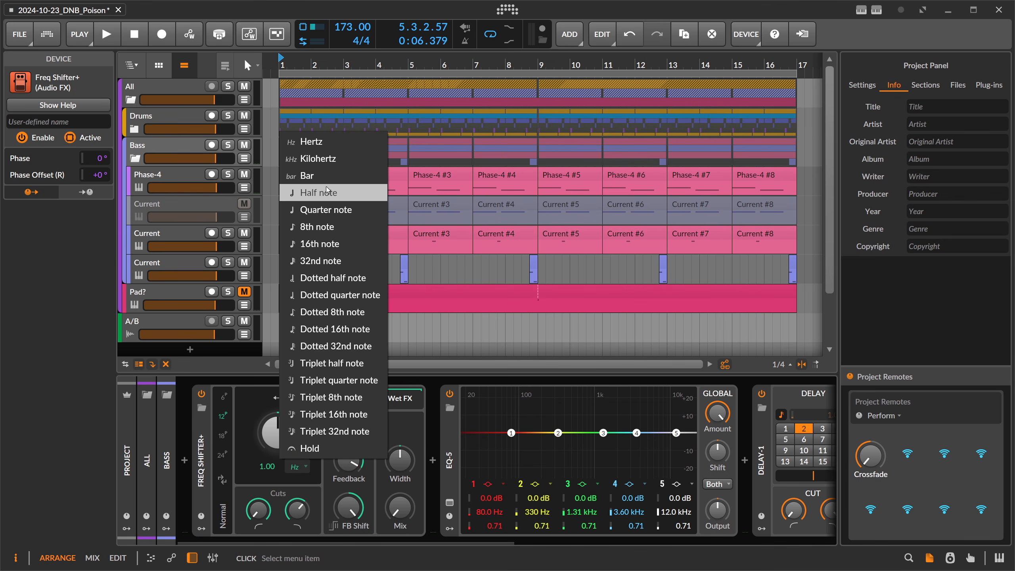
{"action": "left_click", "coordinate": [328, 160]}
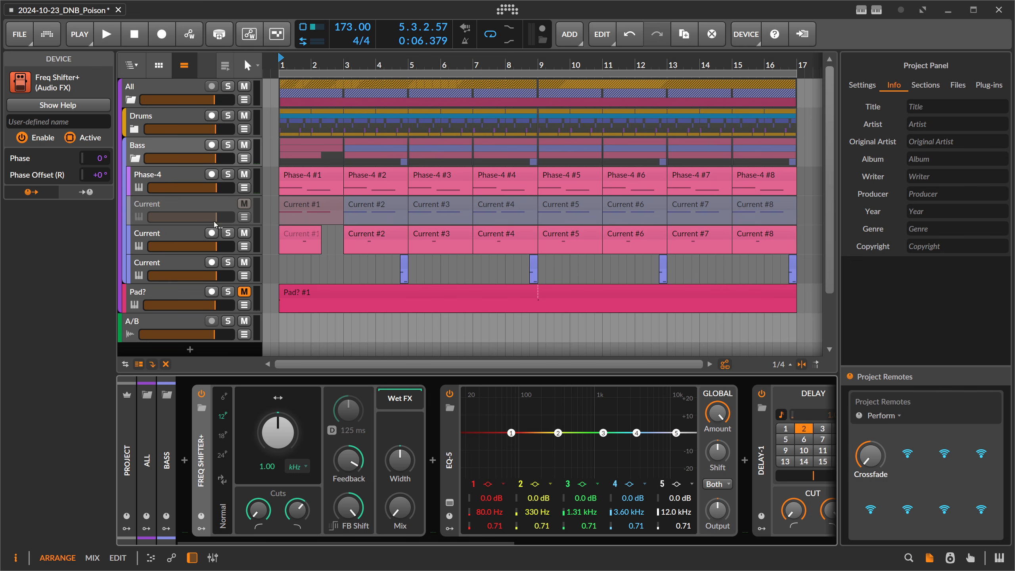
Open the Phase-4 #1 clip to check the pitches of its notes and return to the arrangement.
{"action": "left_click", "coordinate": [166, 150]}
{"action": "double_click", "coordinate": [304, 178]}
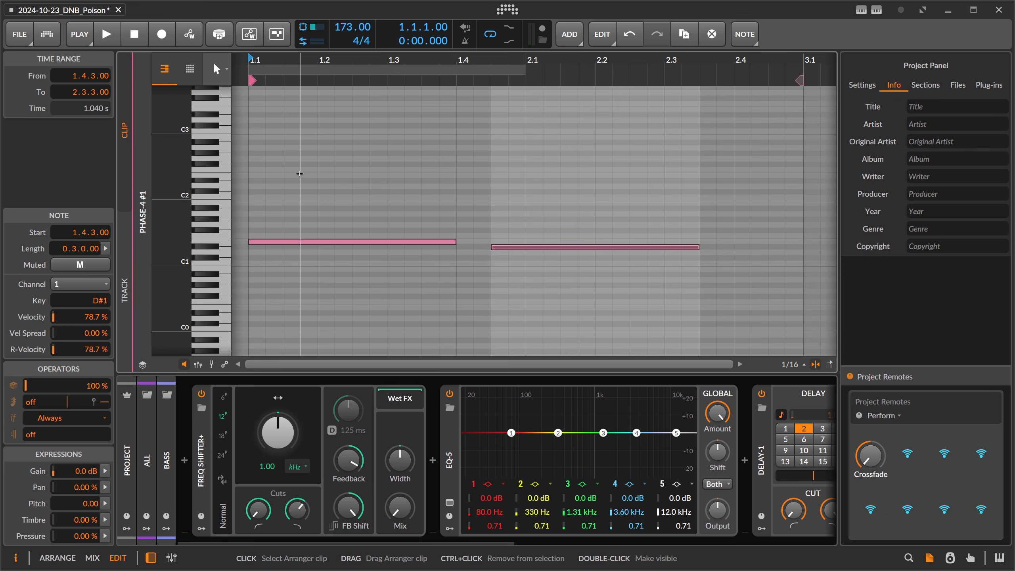
{"action": "left_click", "coordinate": [280, 242]}
{"action": "key", "text": "Tab"}
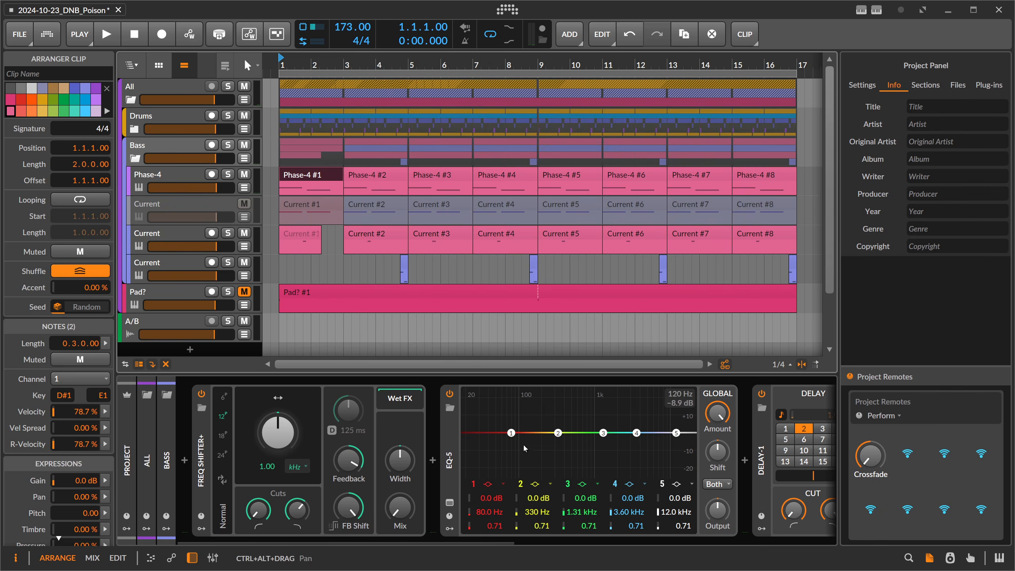
Set the EQ-5 band 2 frequency to note E4 to get that note's frequency in hertz.
{"action": "double_click", "coordinate": [558, 502]}
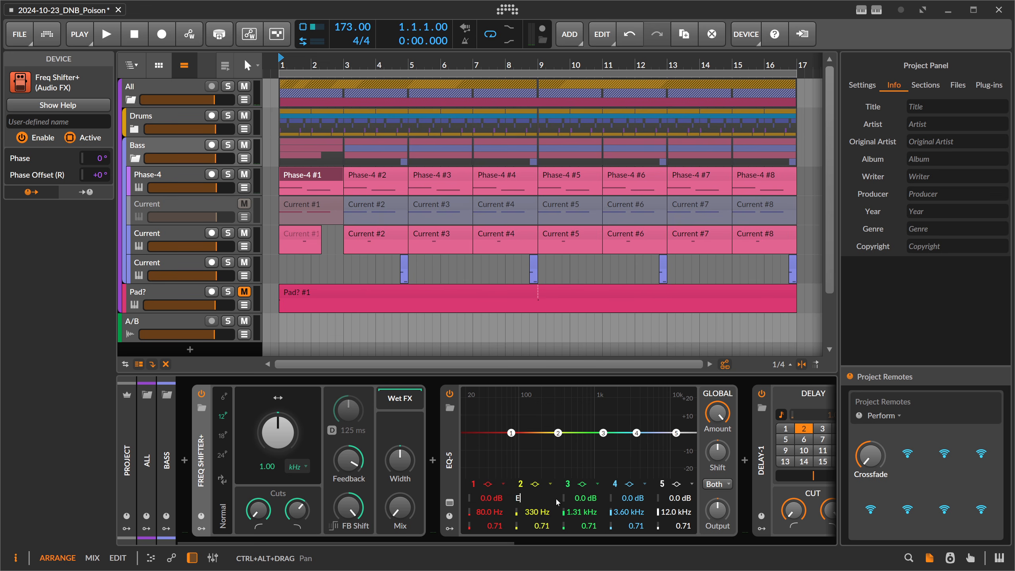
{"action": "key", "text": "Return"}
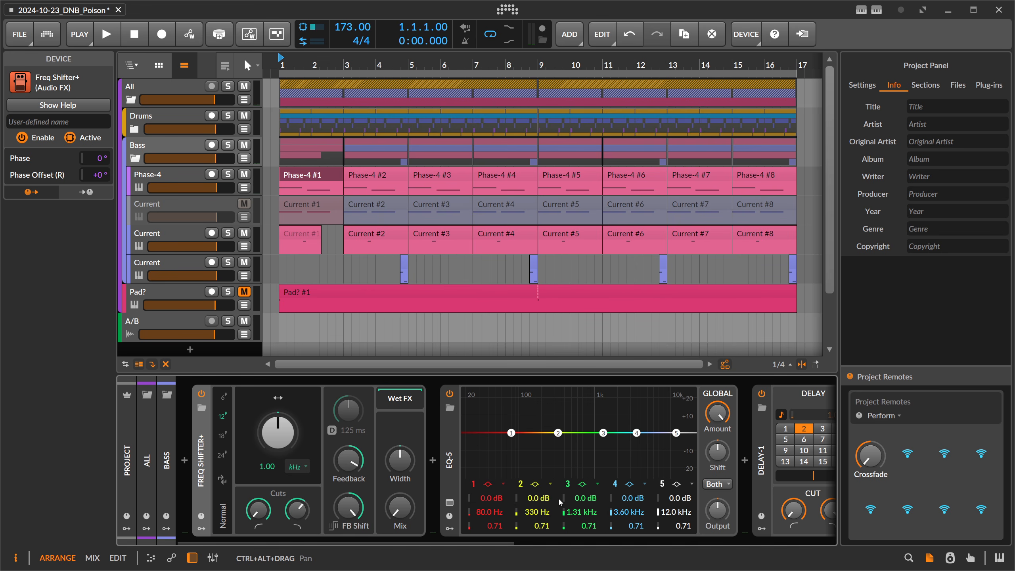
{"action": "double_click", "coordinate": [544, 512]}
{"action": "type", "text": "E3"}
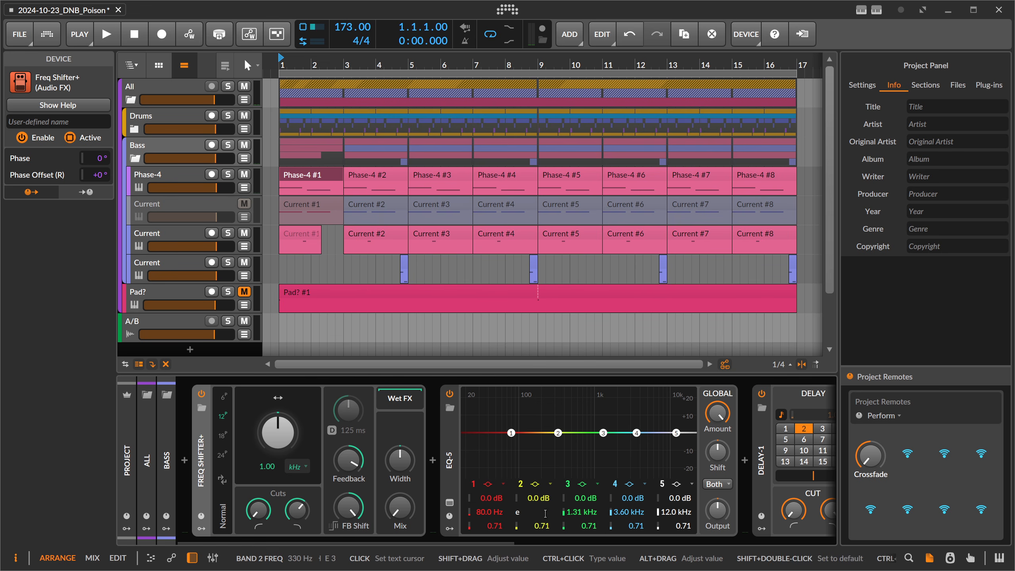
{"action": "key", "text": "Return"}
{"action": "key", "text": "ctrl+a"}
{"action": "triple_click", "coordinate": [545, 512]}
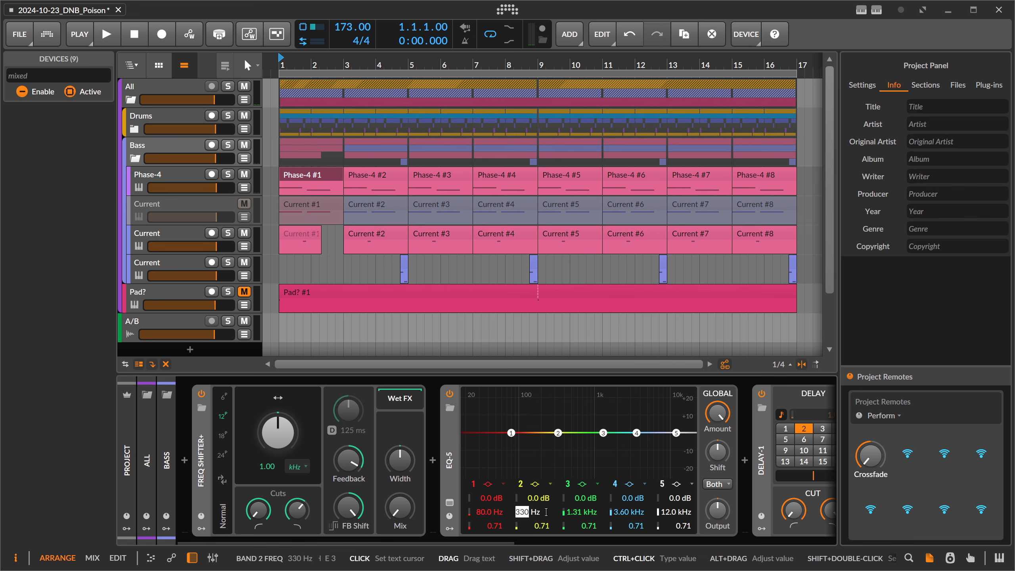
{"action": "type", "text": "e-4"}
{"action": "key", "text": "Return"}
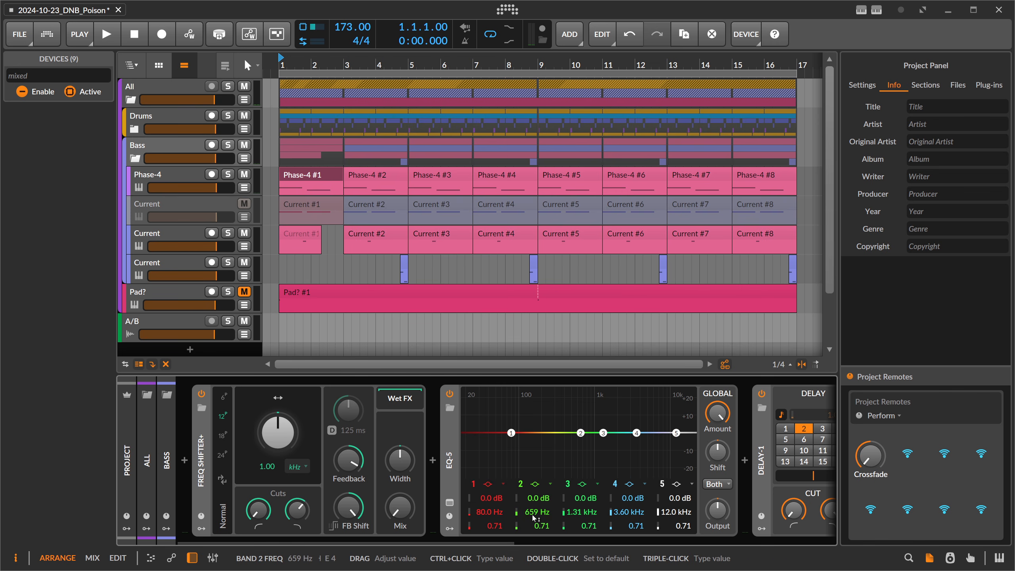
Set the Bass Freq Shifter+ frequency shift range to 0.659 kHz.
{"action": "left_click", "coordinate": [297, 467]}
{"action": "left_click", "coordinate": [294, 466]}
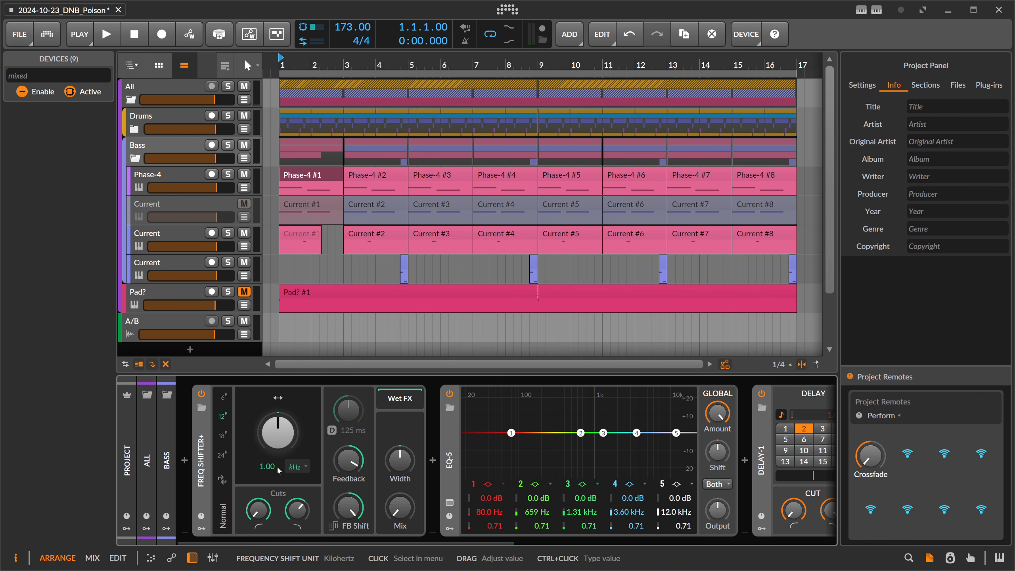
{"action": "double_click", "coordinate": [276, 467]}
{"action": "type", "text": "0.659"}
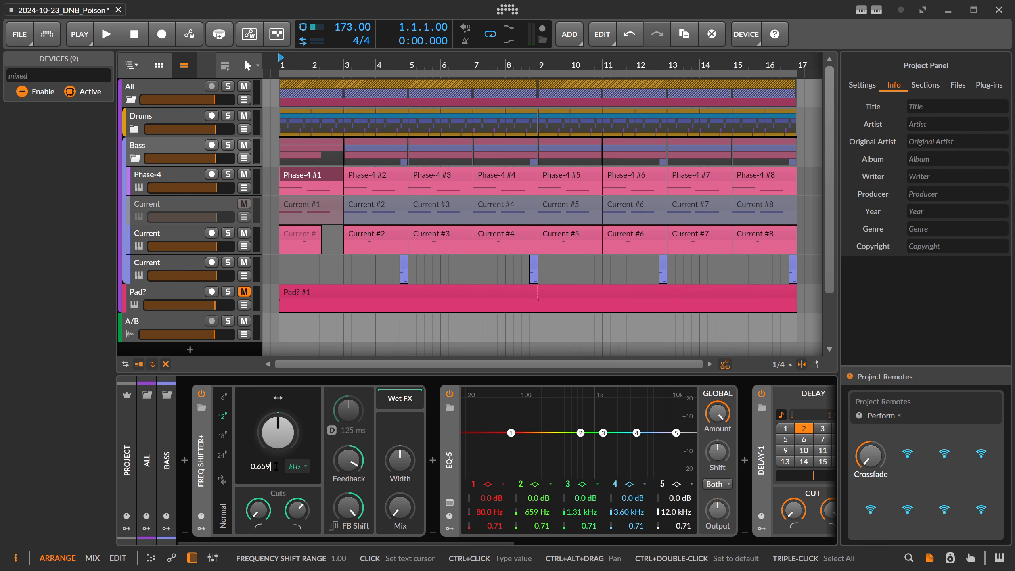
{"action": "key", "text": "Return"}
{"action": "left_click", "coordinate": [239, 446]}
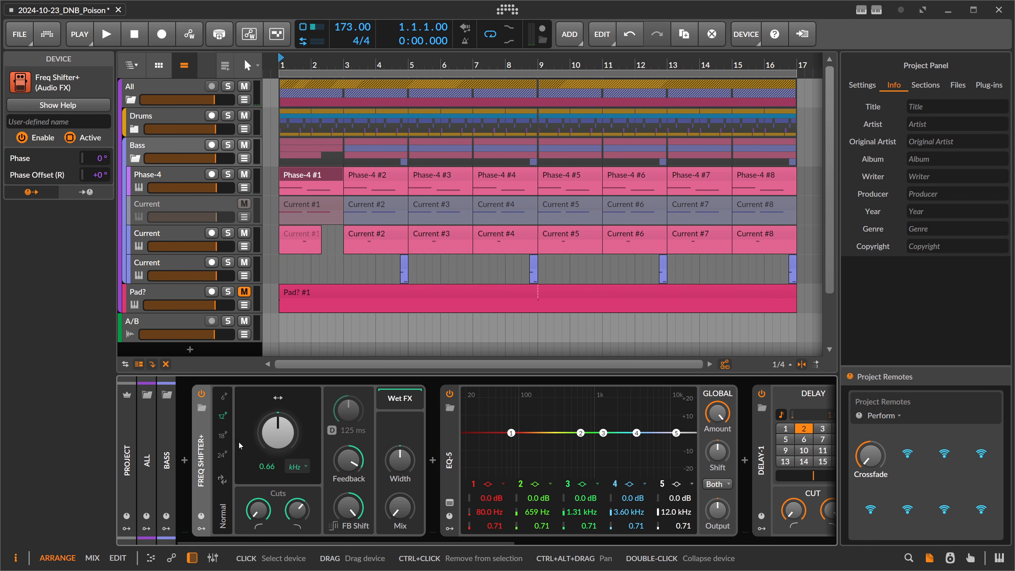
During playback, set the Bass Freq Shifter+ shift amount to 100%, Feedback to -100%, and Mix to about 15%.
{"action": "key", "text": "space"}
{"action": "left_click_drag", "start_coordinate": [278, 432], "coordinate": [277, 351]}
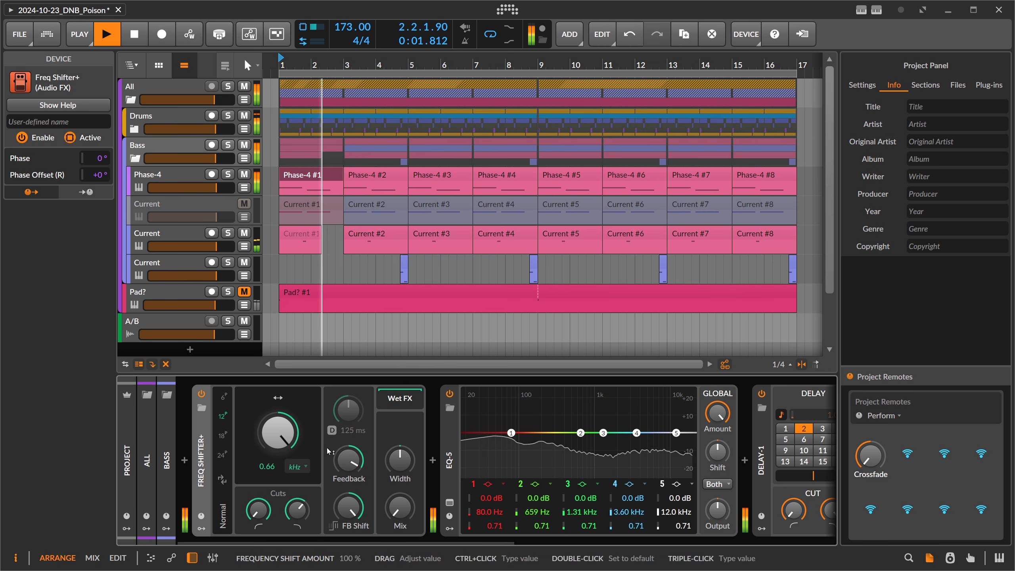
{"action": "left_click_drag", "start_coordinate": [349, 460], "coordinate": [348, 455]}
{"action": "mouse_move", "coordinate": [400, 507]}
{"action": "left_mouse_down"}
{"action": "mouse_move", "coordinate": [400, 484]}
{"action": "mouse_move", "coordinate": [400, 504]}
{"action": "mouse_move", "coordinate": [400, 494]}
{"action": "left_mouse_up"}
{"action": "left_click_drag", "start_coordinate": [348, 460], "coordinate": [348, 539]}
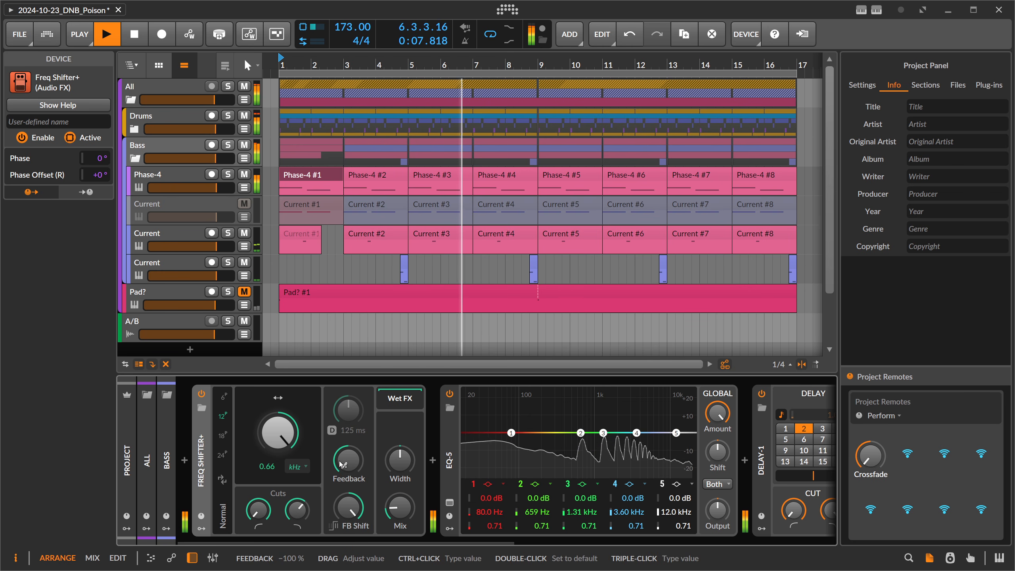
{"action": "left_click_drag", "start_coordinate": [399, 507], "coordinate": [400, 508]}
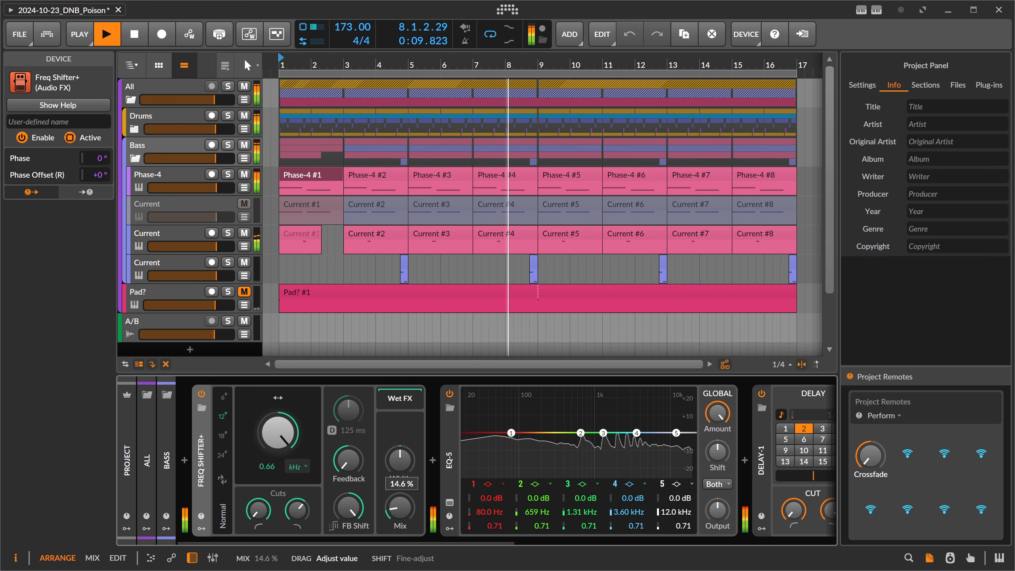
{"action": "key", "text": "space"}
Set the EQ-5 band 2 frequency to note E3 (330 Hz) and enter 0.33 kHz as the Freq Shifter+ shift range.
{"action": "double_click", "coordinate": [535, 511]}
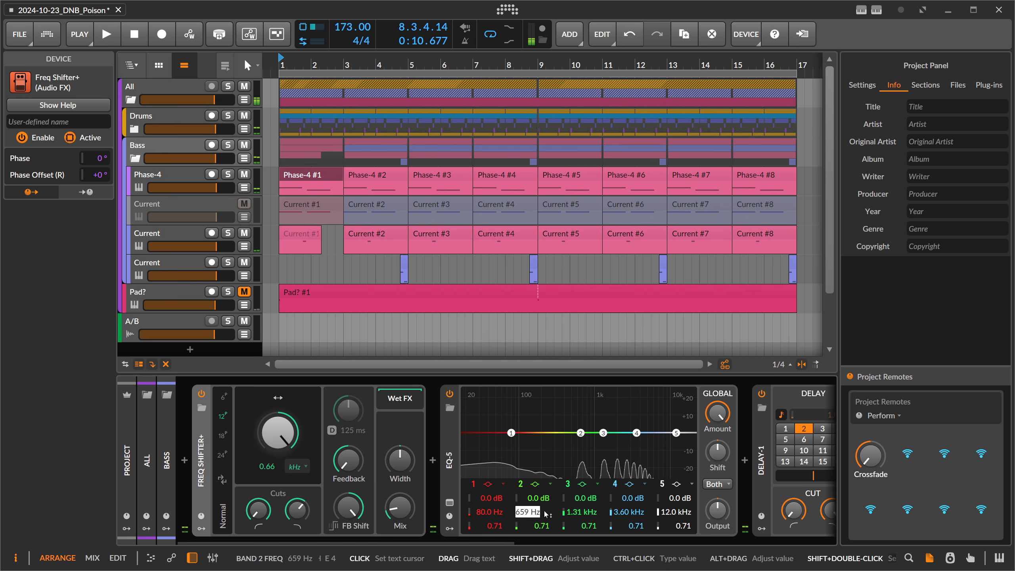
{"action": "type", "text": "E3"}
{"action": "key", "text": "Return"}
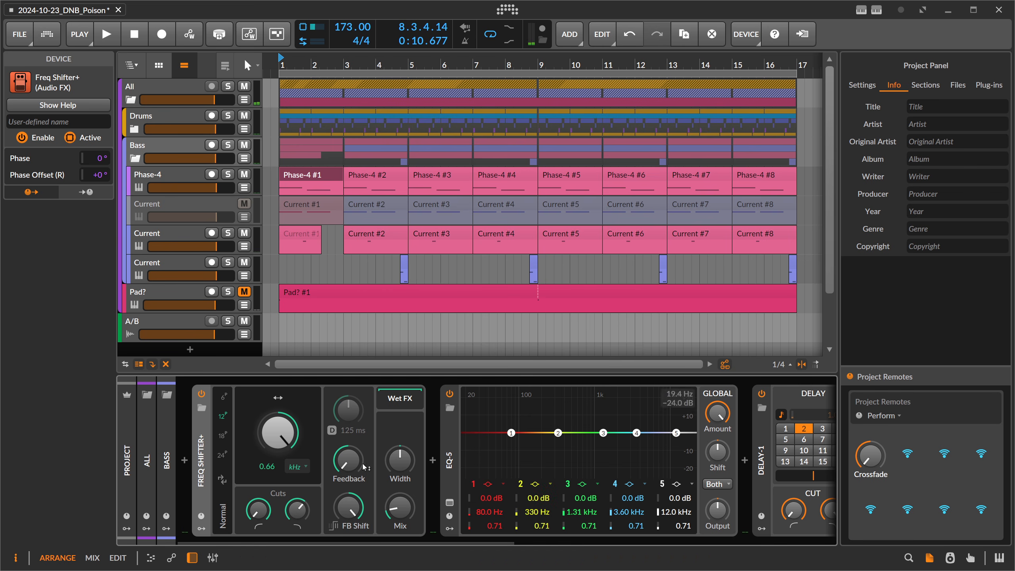
{"action": "double_click", "coordinate": [270, 467]}
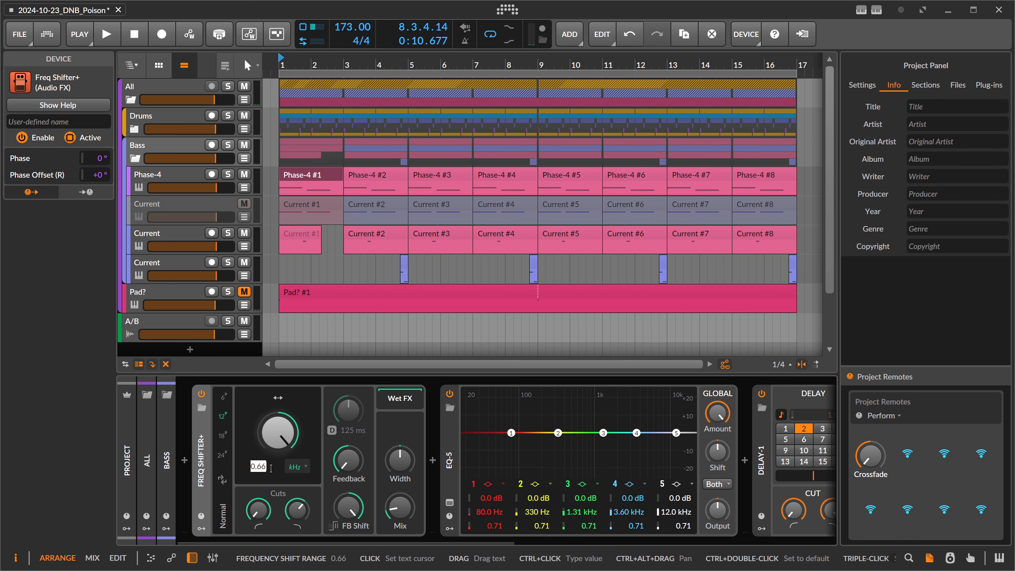
{"action": "type", "text": "0"}
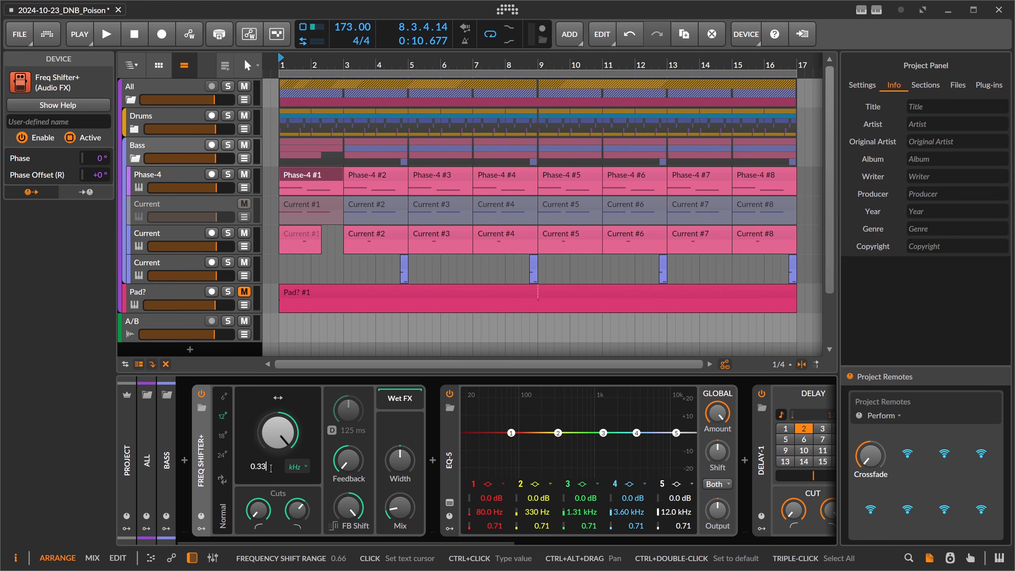
{"action": "type", "text": ".33"}
{"action": "key", "text": "Return"}
Play from bar 1 while lowering FB Shift and raising Mix on the Bass Freq Shifter+.
{"action": "key", "text": "space"}
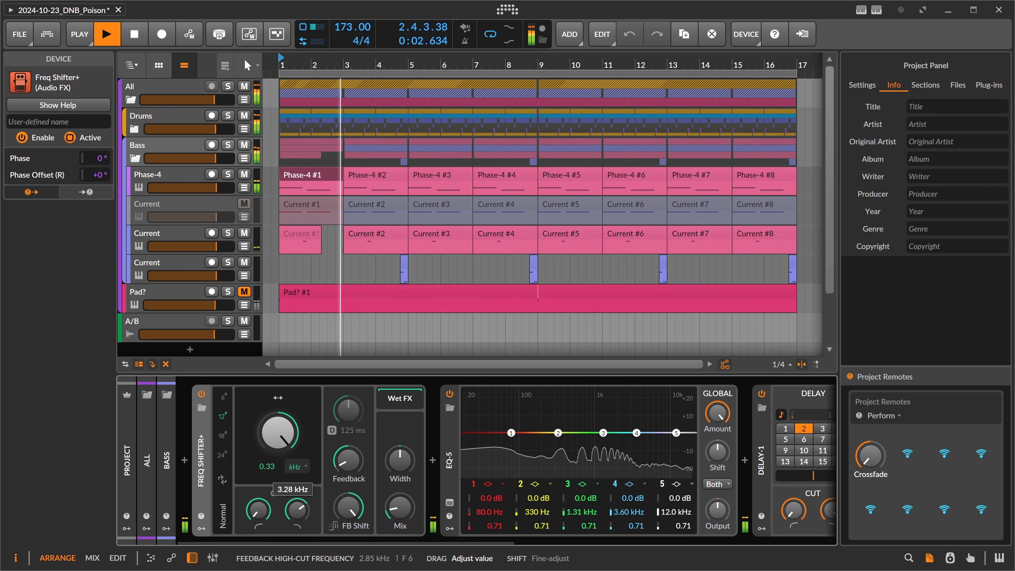
{"action": "left_click_drag", "start_coordinate": [346, 503], "coordinate": [346, 567]}
{"action": "left_click_drag", "start_coordinate": [399, 507], "coordinate": [399, 487]}
{"action": "key", "text": "space"}
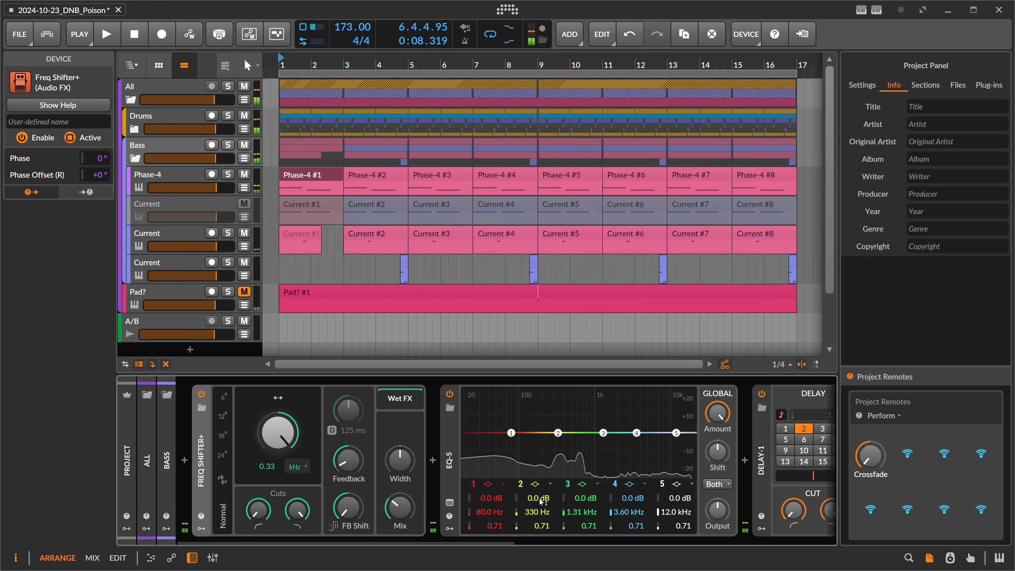
Set the EQ-5 band 2 frequency to the E note at 165 Hz and enter 0.165 kHz as the Bass Freq Shifter+ shift range.
{"action": "double_click", "coordinate": [539, 513]}
{"action": "type", "text": "E2"}
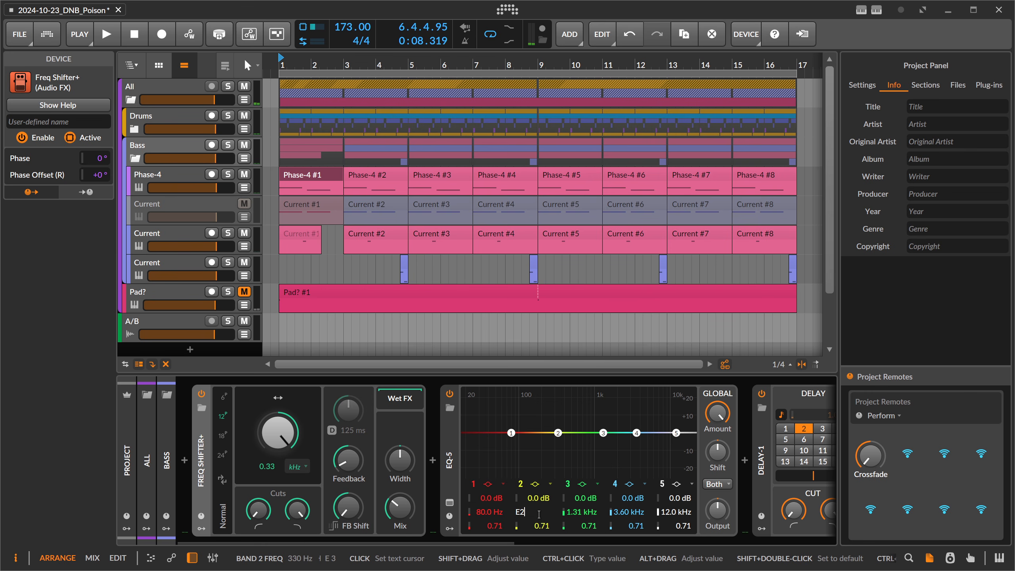
{"action": "key", "text": "Return"}
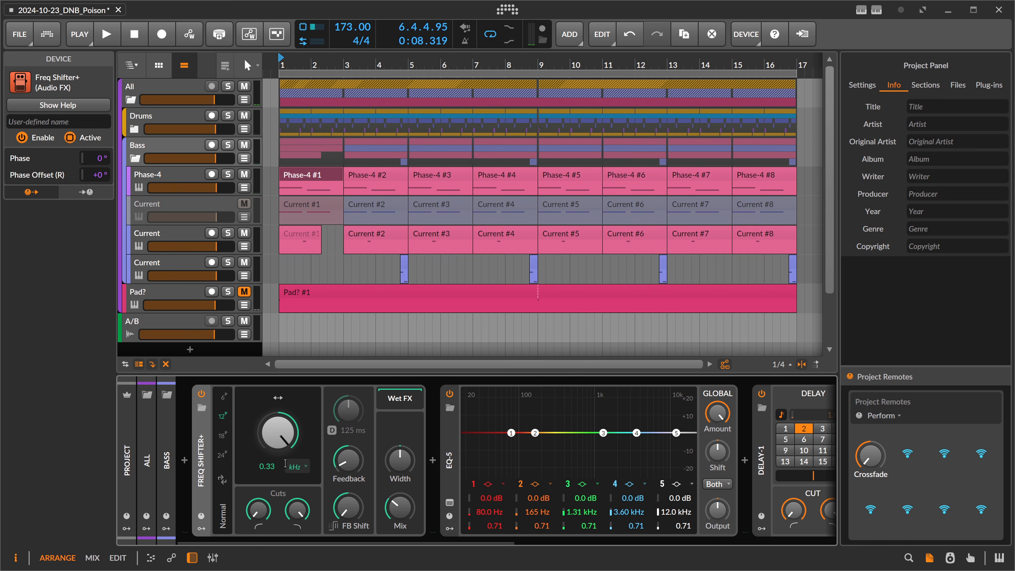
{"action": "double_click", "coordinate": [269, 466]}
{"action": "type", "text": "0."}
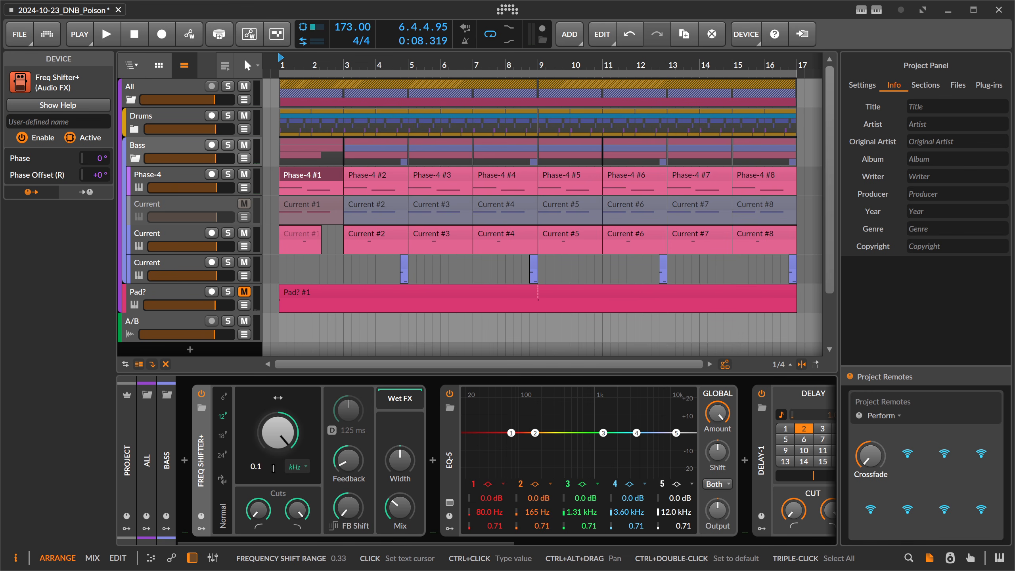
{"action": "type", "text": "165"}
{"action": "key", "text": "Return"}
Play from bar 1 while raising Mix and Feedback on the Bass Freq Shifter+, and stop playback.
{"action": "key", "text": "space"}
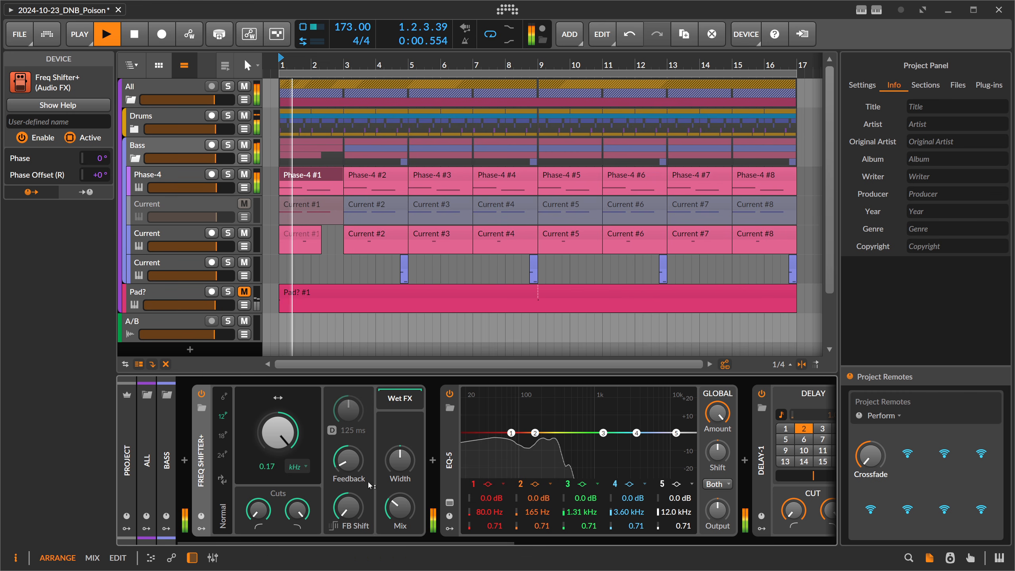
{"action": "left_click_drag", "start_coordinate": [400, 508], "coordinate": [400, 486]}
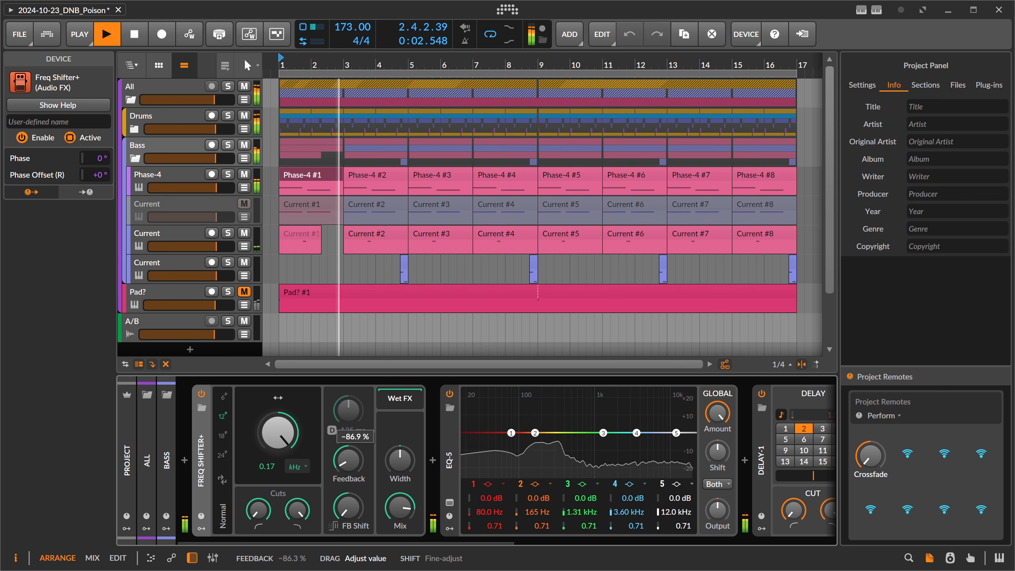
{"action": "left_click_drag", "start_coordinate": [348, 460], "coordinate": [349, 384]}
{"action": "key", "text": "space"}
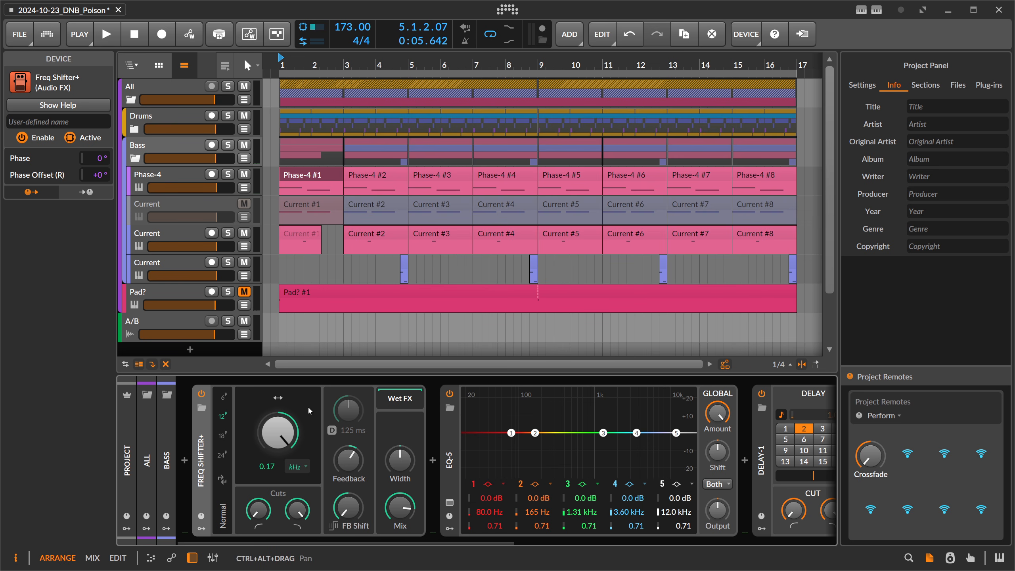
Undo the recent Freq Shifter+ and EQ-5 changes back to the 0.66 kHz shift range and 659 Hz band 2 frequency.
{"action": "mouse_move", "coordinate": [400, 507]}
{"action": "left_mouse_down"}
{"action": "mouse_move", "coordinate": [400, 548]}
{"action": "mouse_move", "coordinate": [401, 498]}
{"action": "mouse_move", "coordinate": [402, 524]}
{"action": "left_mouse_up"}
{"action": "key", "text": "ctrl+z"}
{"action": "key", "text": "ctrl+z"}
{"action": "key", "text": "ctrl+z"}
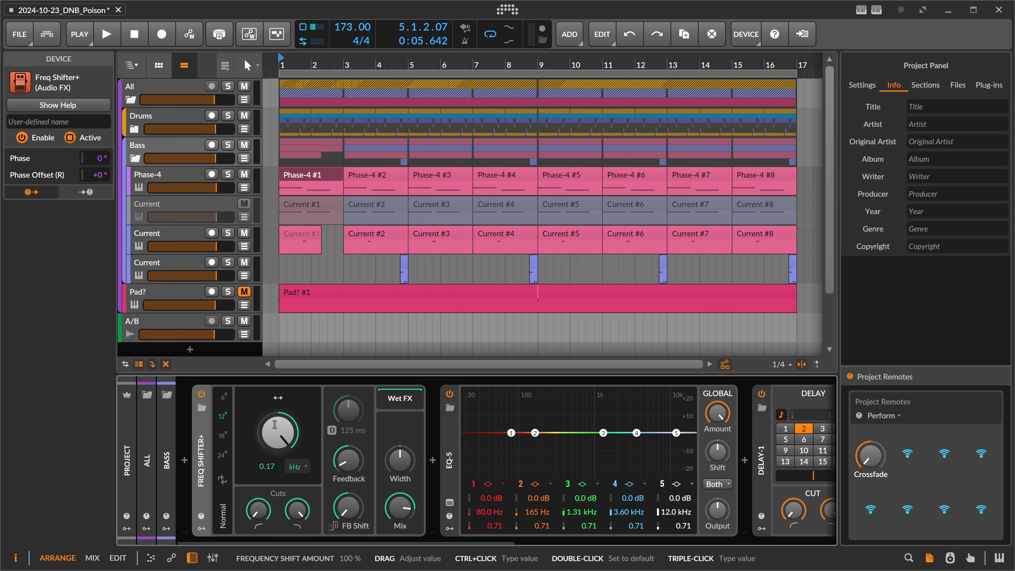
{"action": "key", "text": "ctrl+z"}
{"action": "key", "text": "ctrl+z"}
{"action": "key", "text": "ctrl+z"}
{"action": "key", "text": "ctrl+z"}
{"action": "key", "text": "ctrl+z"}
{"action": "key", "text": "ctrl+z"}
{"action": "key", "text": "ctrl+z"}
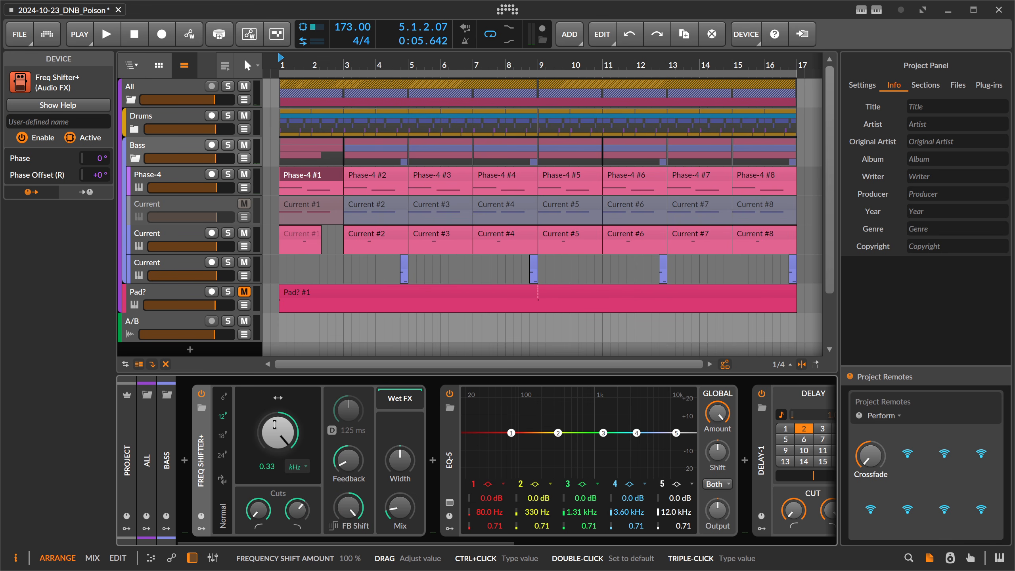
{"action": "key", "text": "ctrl+z"}
{"action": "key", "text": "ctrl+z"}
{"action": "key", "text": "ctrl+z"}
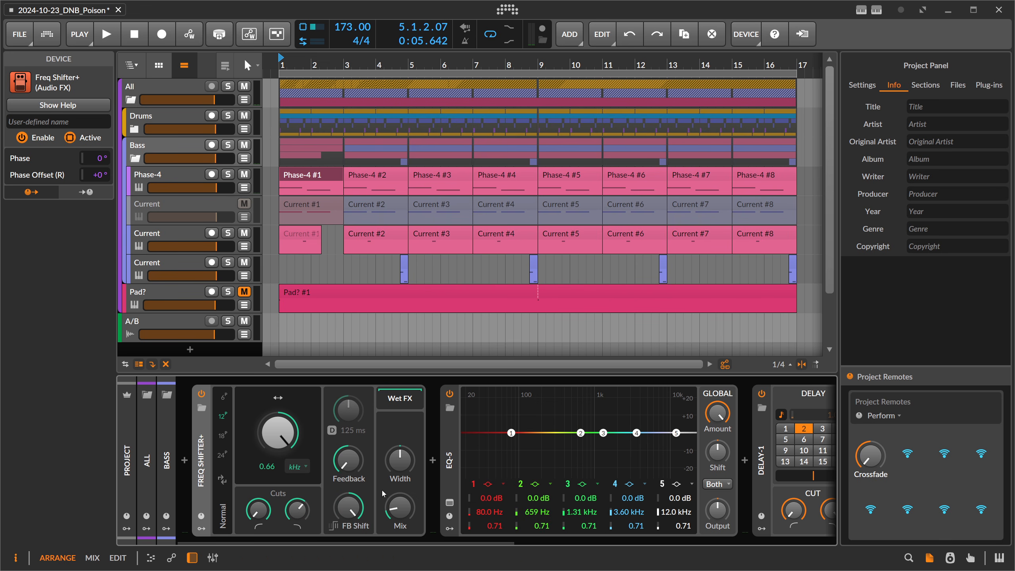
Play from bar 1 while raising Mix and bringing Feedback to about -57% on the Bass Freq Shifter+.
{"action": "key", "text": "space"}
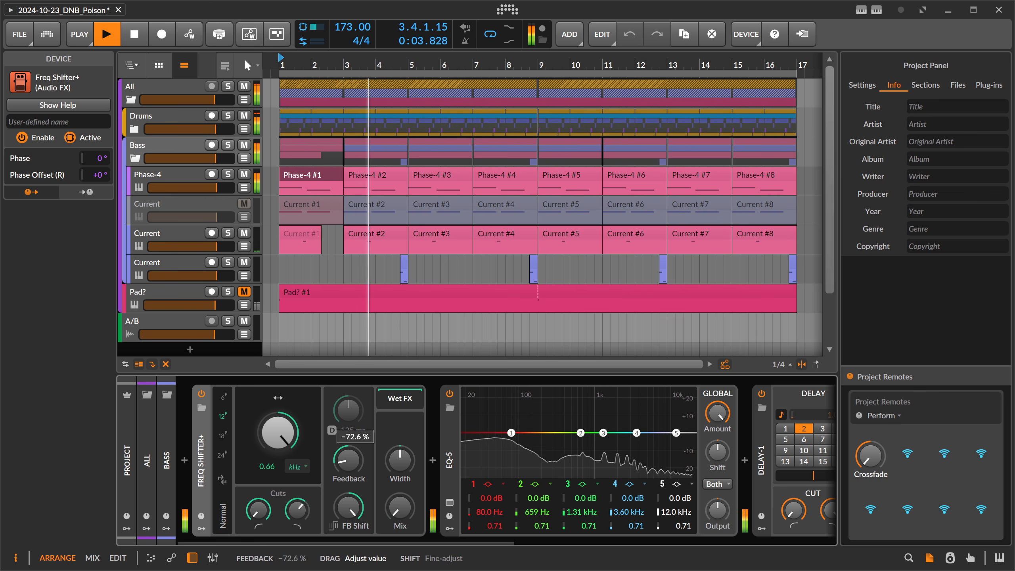
{"action": "left_click_drag", "start_coordinate": [400, 507], "coordinate": [400, 486]}
{"action": "left_click_drag", "start_coordinate": [348, 460], "coordinate": [348, 452]}
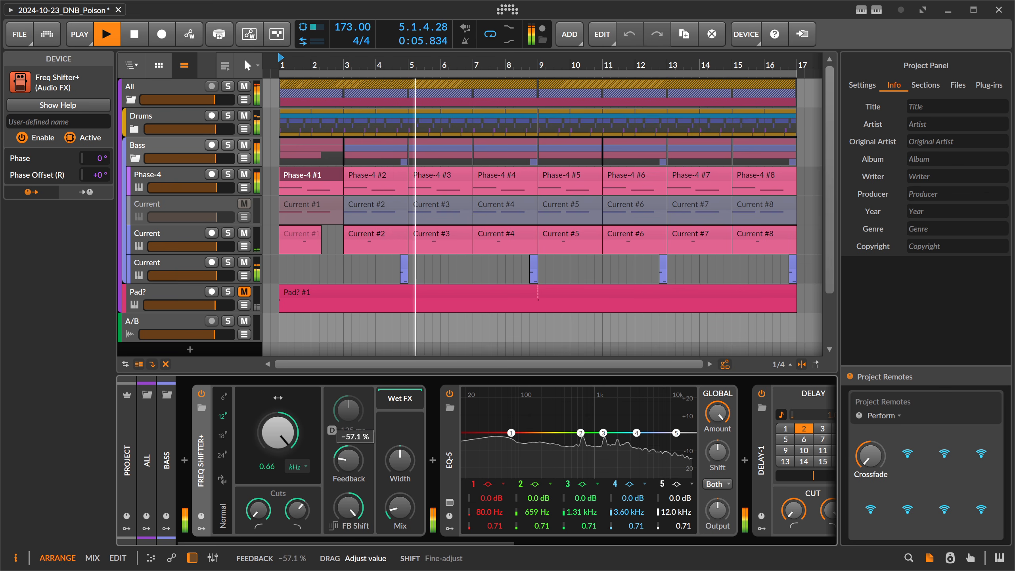
Set the Bass Freq Shifter+ feedback delay to 0.57 ms, move Feedback closer to zero, return Mix to 0%, and stop playback.
{"action": "left_click_drag", "start_coordinate": [347, 410], "coordinate": [348, 439]}
{"action": "left_click_drag", "start_coordinate": [398, 487], "coordinate": [398, 508]}
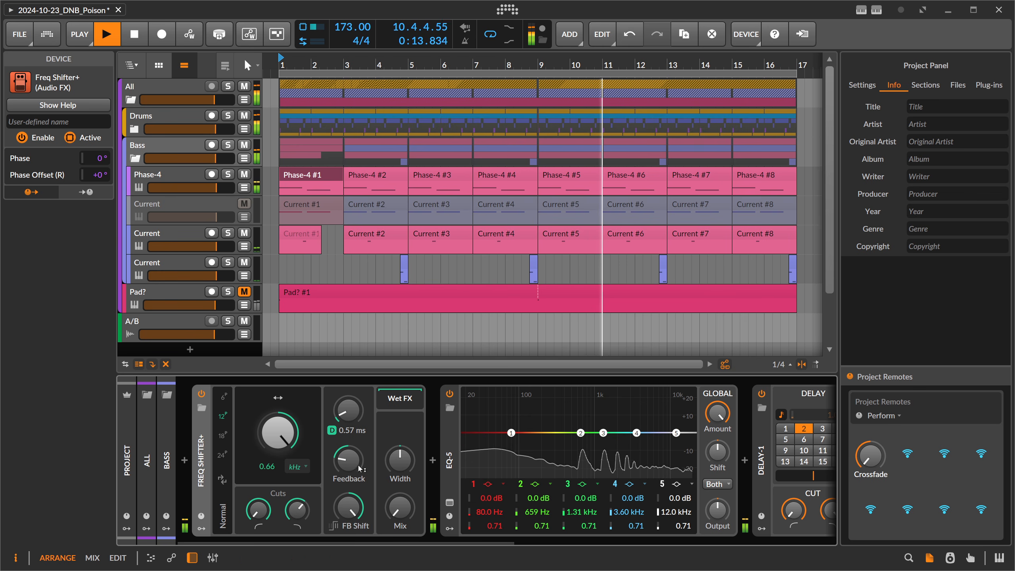
{"action": "left_click_drag", "start_coordinate": [358, 465], "coordinate": [358, 456]}
{"action": "mouse_move", "coordinate": [399, 507]}
{"action": "left_mouse_down"}
{"action": "mouse_move", "coordinate": [392, 481]}
{"action": "mouse_move", "coordinate": [392, 502]}
{"action": "left_mouse_up"}
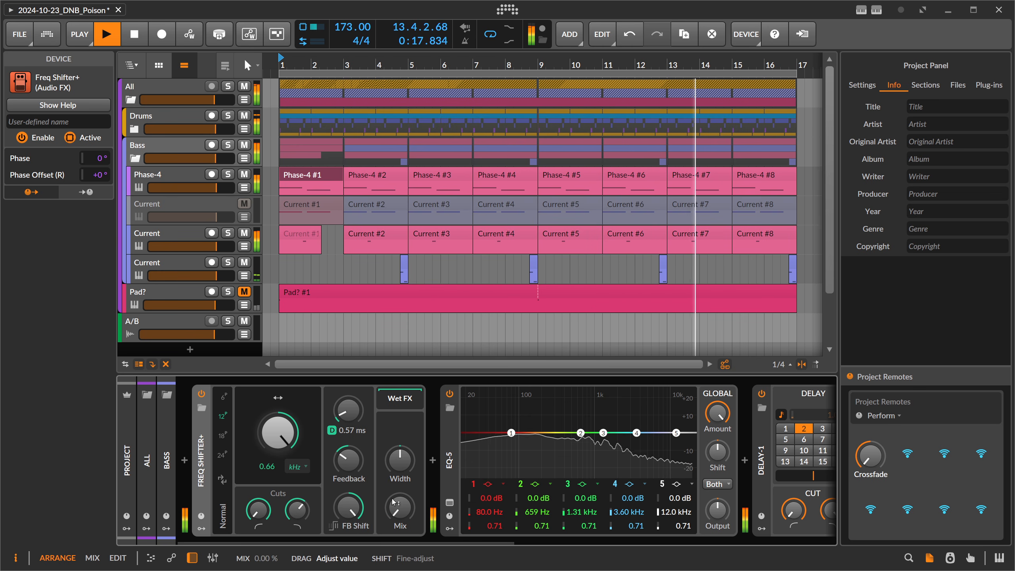
{"action": "key", "text": "space"}
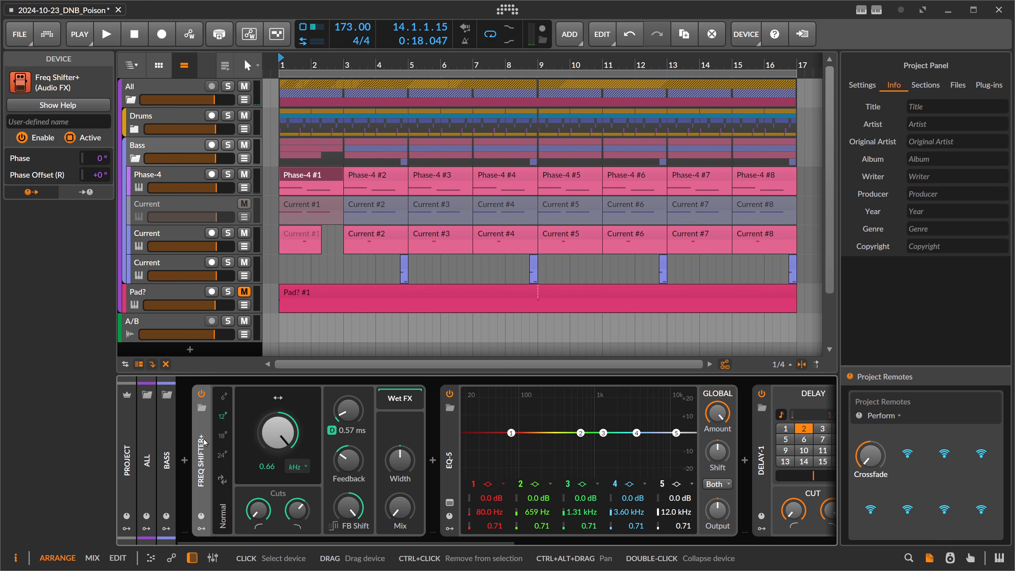
Review the All group's Freq Shifter+ settings and return to the Freq Shifter+ on the Bass group.
{"action": "left_click", "coordinate": [162, 86]}
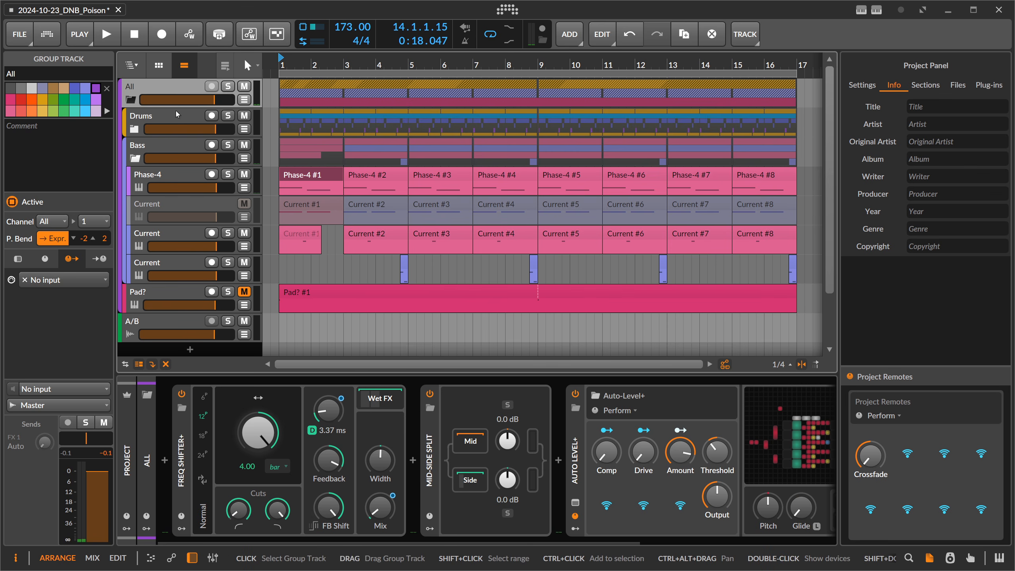
{"action": "left_click", "coordinate": [173, 114]}
{"action": "left_click", "coordinate": [161, 149]}
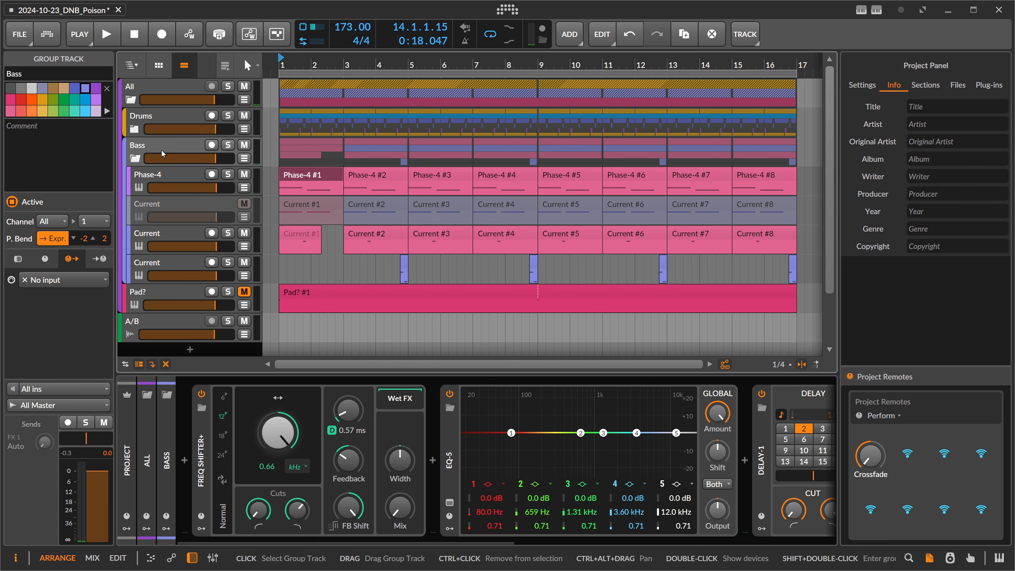
{"action": "left_click", "coordinate": [208, 449]}
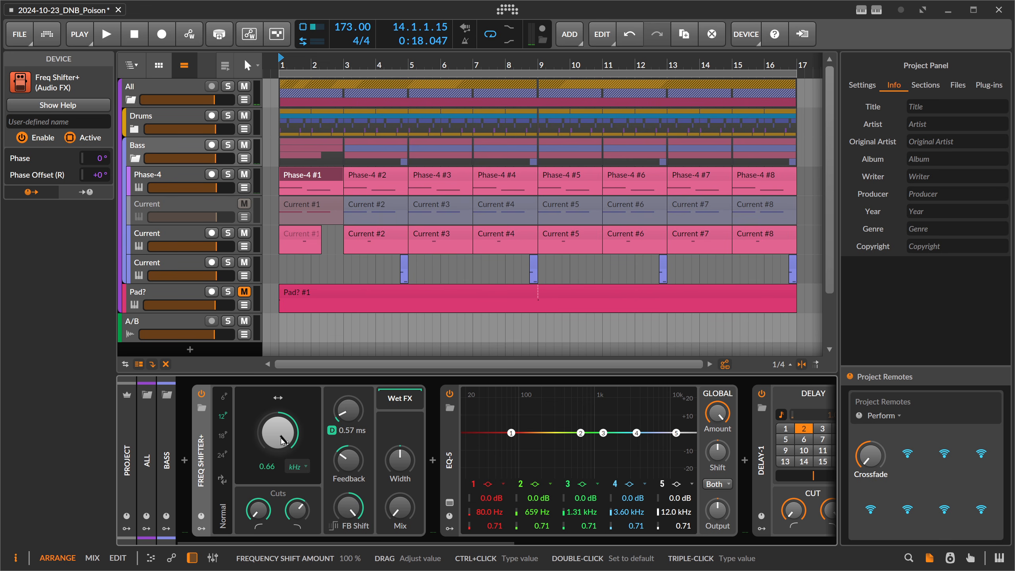
{"action": "left_click_drag", "start_coordinate": [277, 66], "coordinate": [277, 57]}
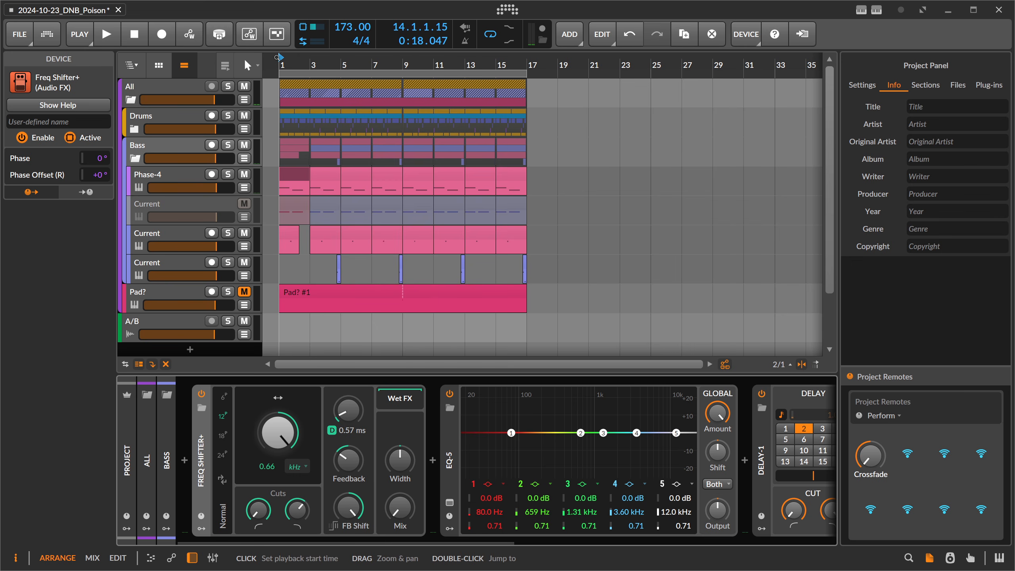
{"action": "left_click_drag", "start_coordinate": [277, 58], "coordinate": [277, 63]}
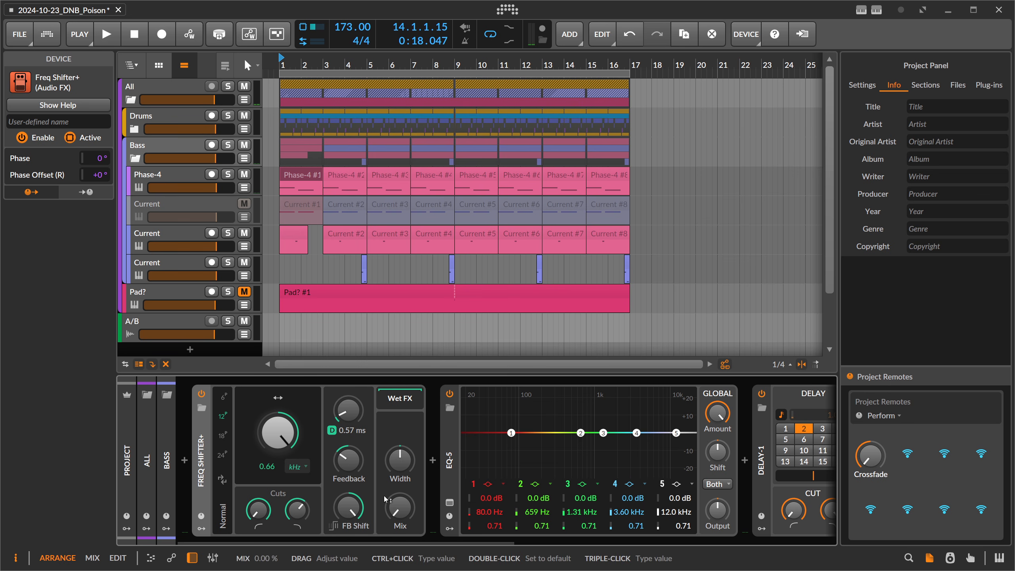